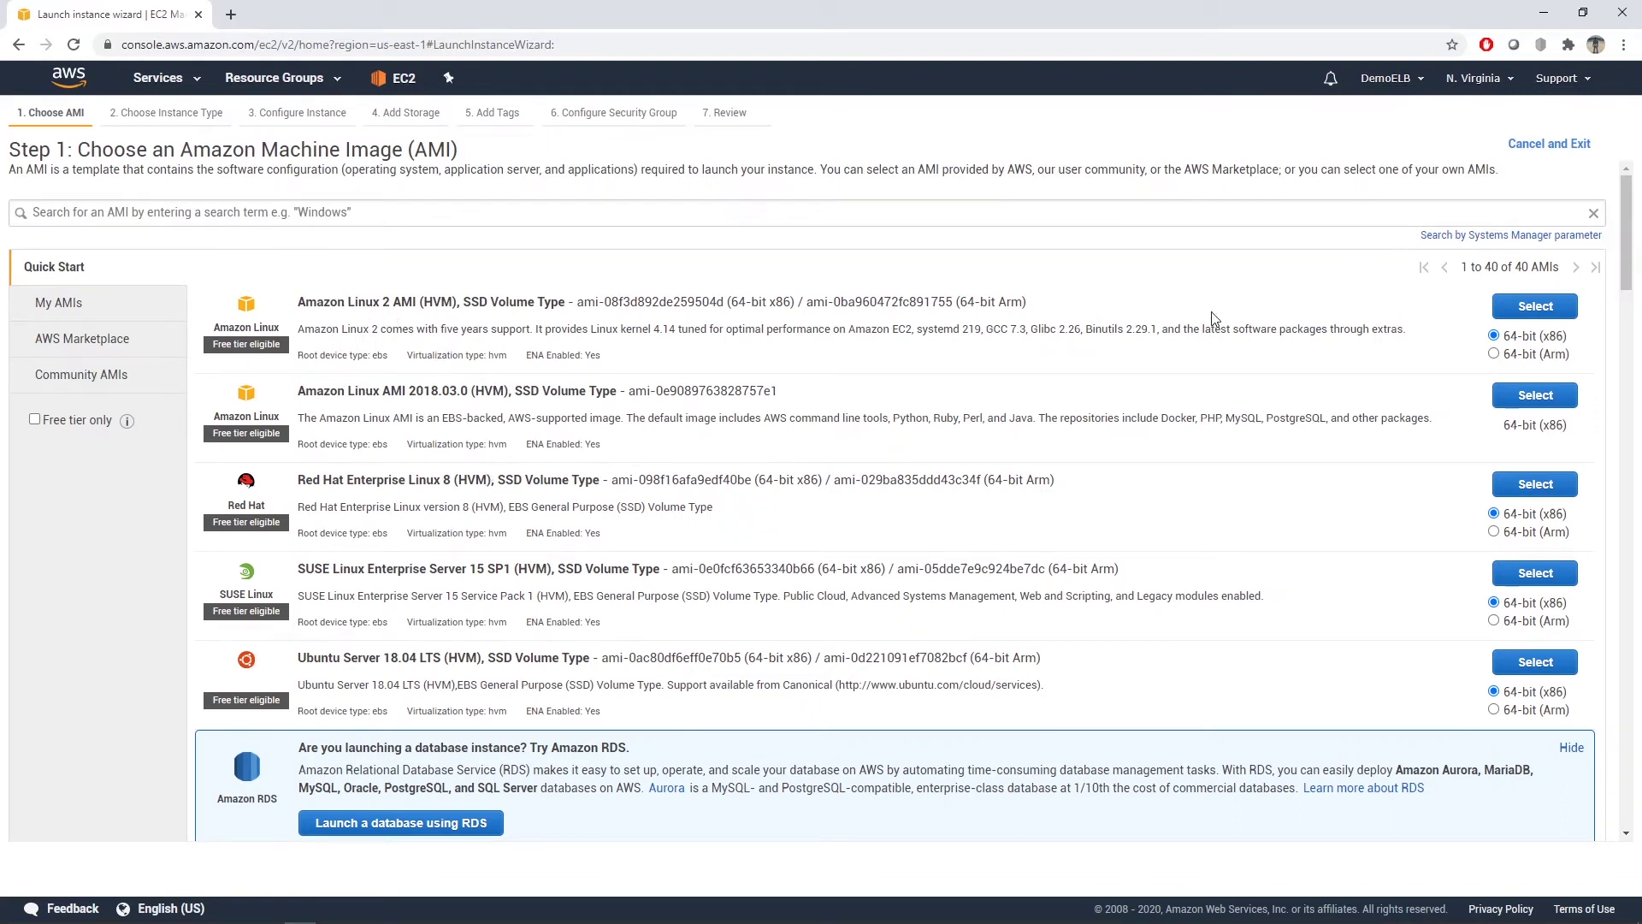
# - Choose the 64-bit (x86) Amazon Linux 2 AMI with the t2.micro type and set the number of instances to 2
pyautogui.click(1524, 312)
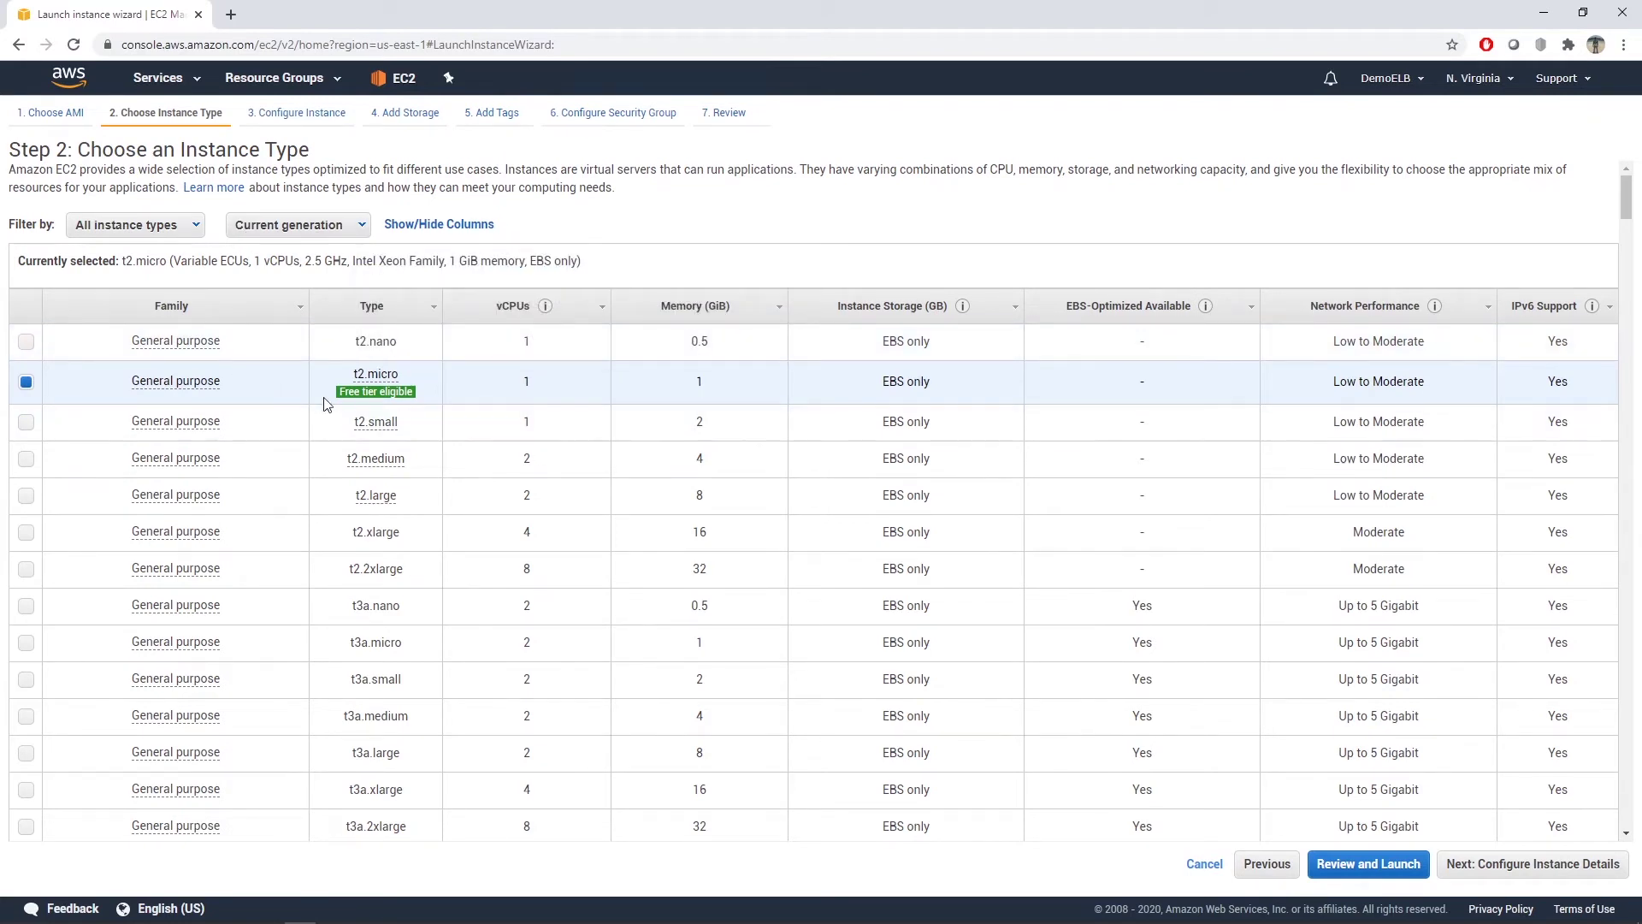
pyautogui.click(1503, 864)
pyautogui.click(309, 204)
pyautogui.doubleClick(309, 203)
pyautogui.write('2')
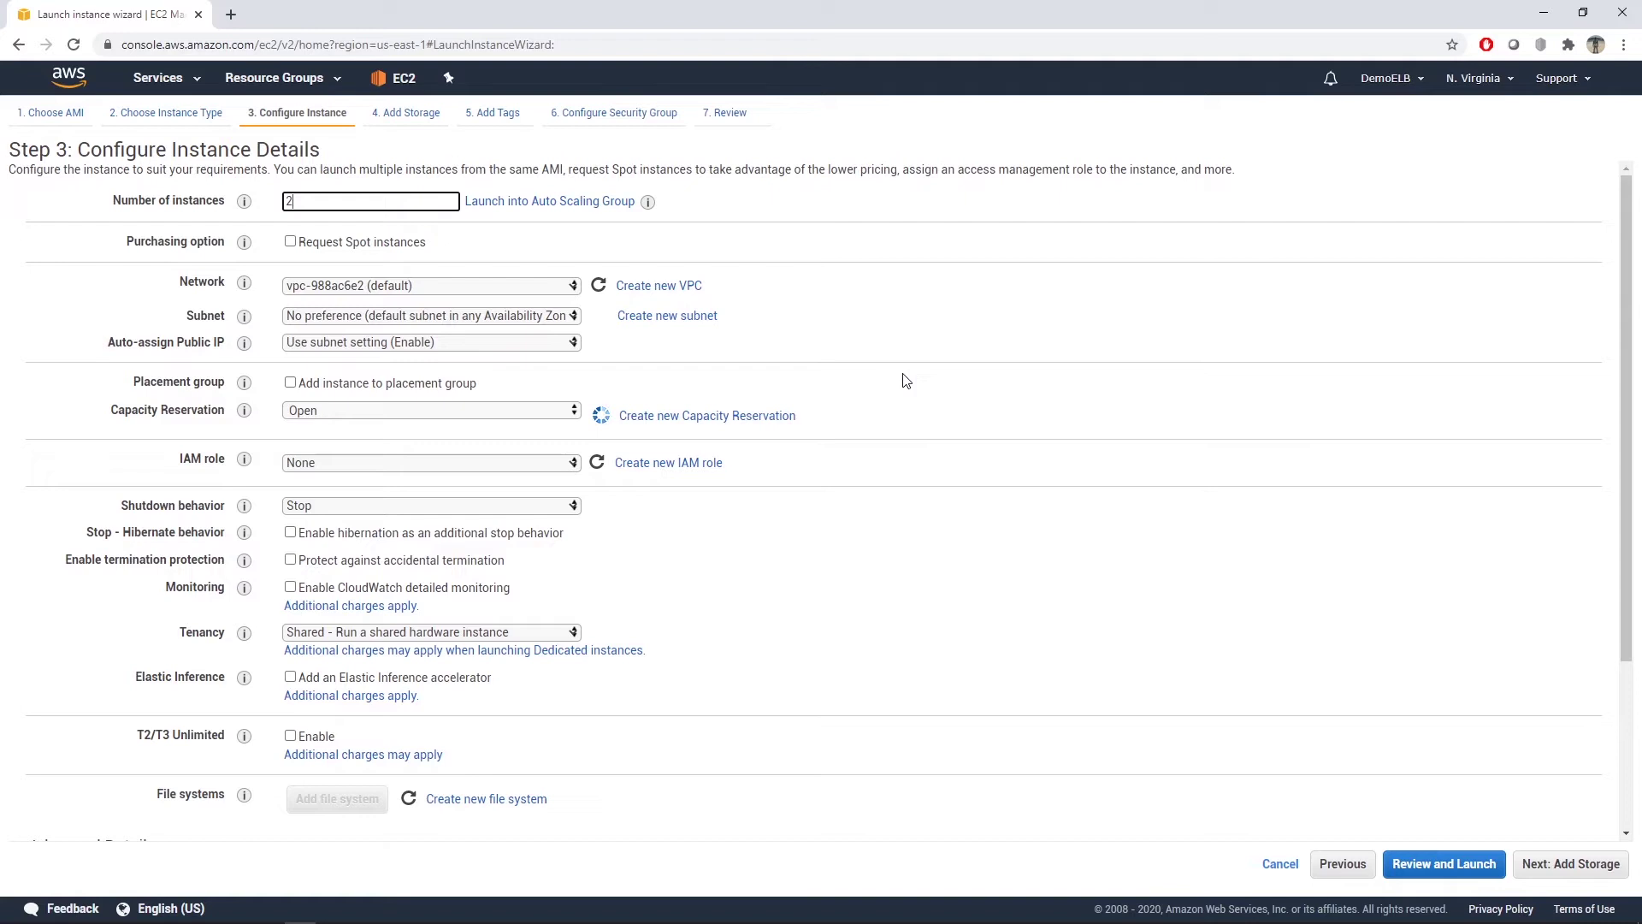
# - Enter a bash user data script that installs and enables httpd and writes "<h1>Hello Indonesia from $(hostname -f)</h1>" to /var/www/html/index.html
pyautogui.scroll(-3, 906, 380)
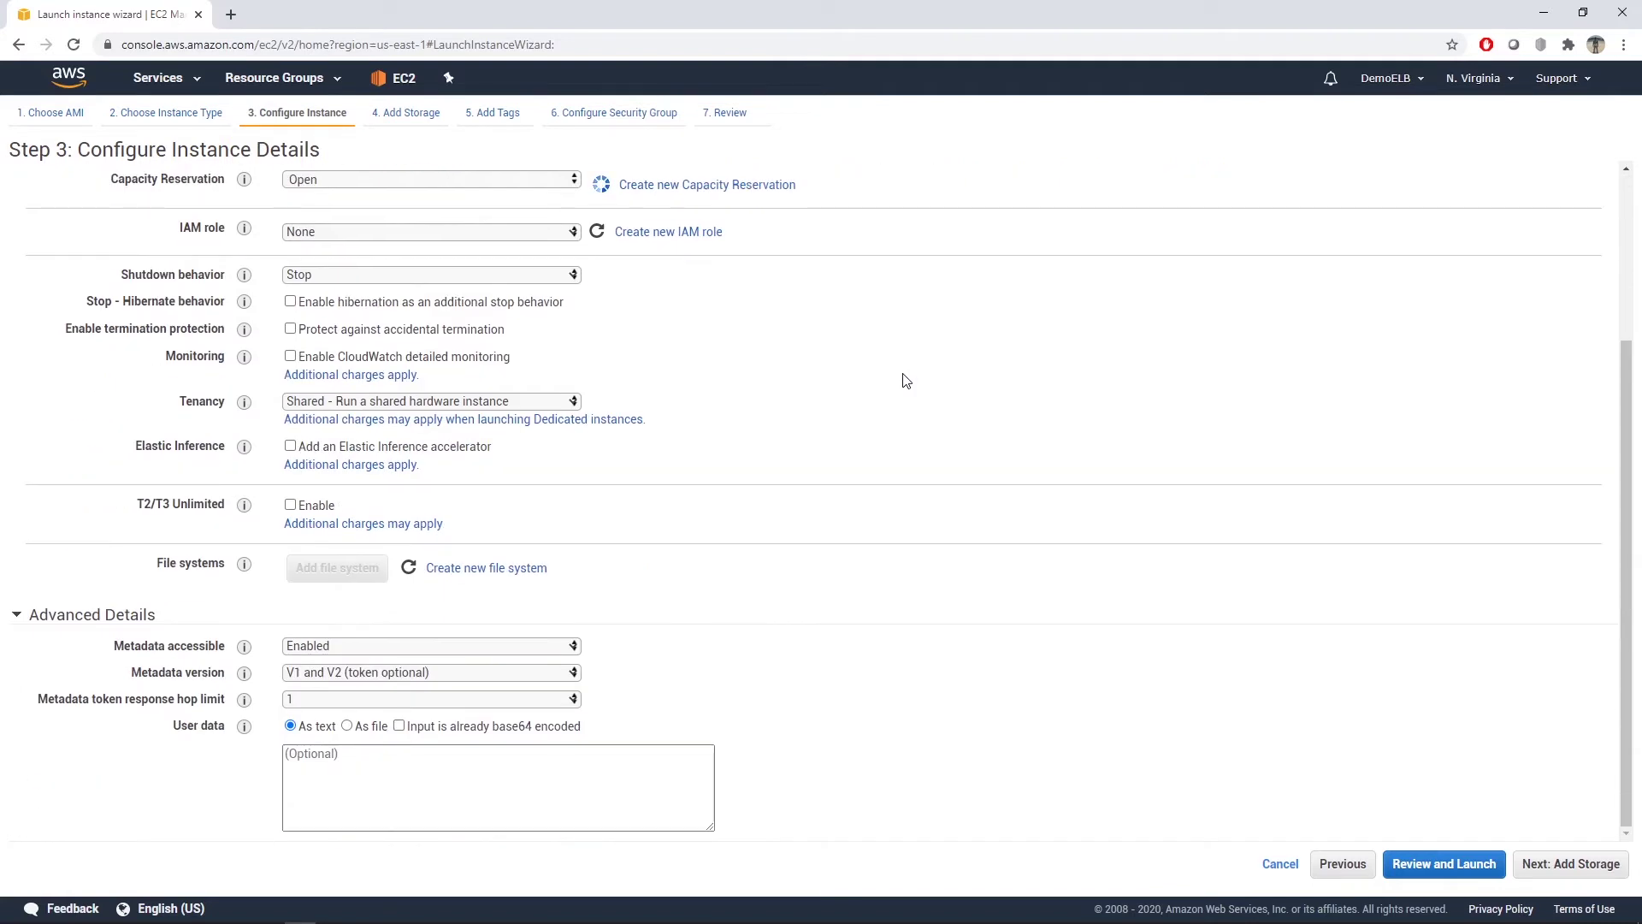
pyautogui.click(391, 779)
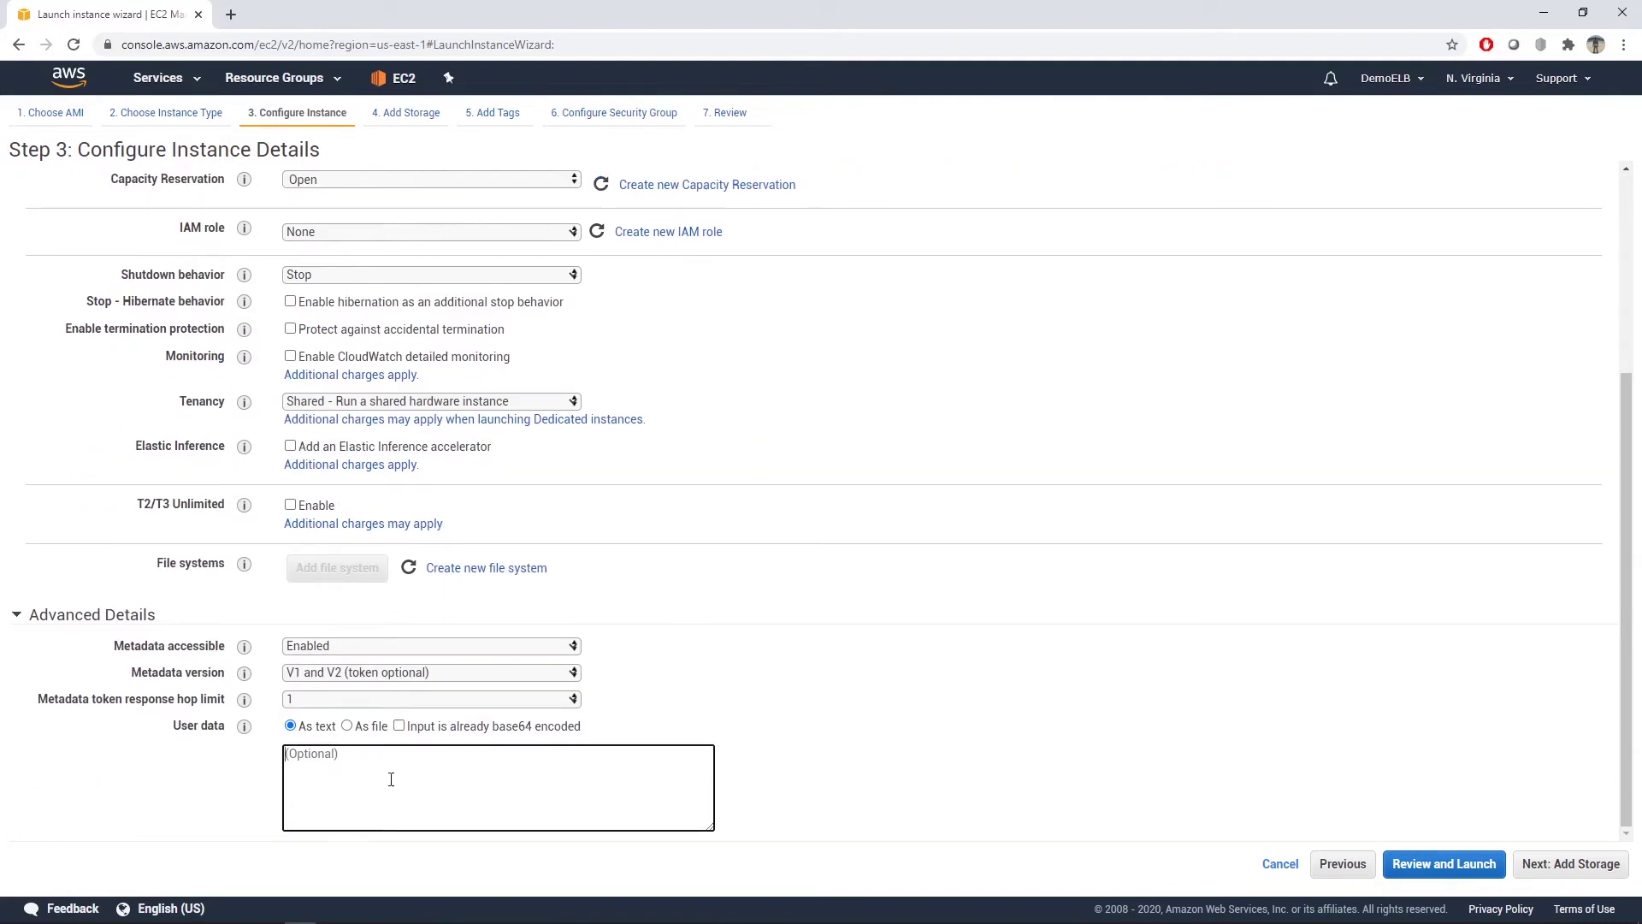
pyautogui.write('#!/bin/bash yum update -y yum install -y httpd systemctl start httpd systemctl enable httpd echo "<h1>Hello Indonesia from $(hostname -f)</h1>" > /var/www/html/index.html')
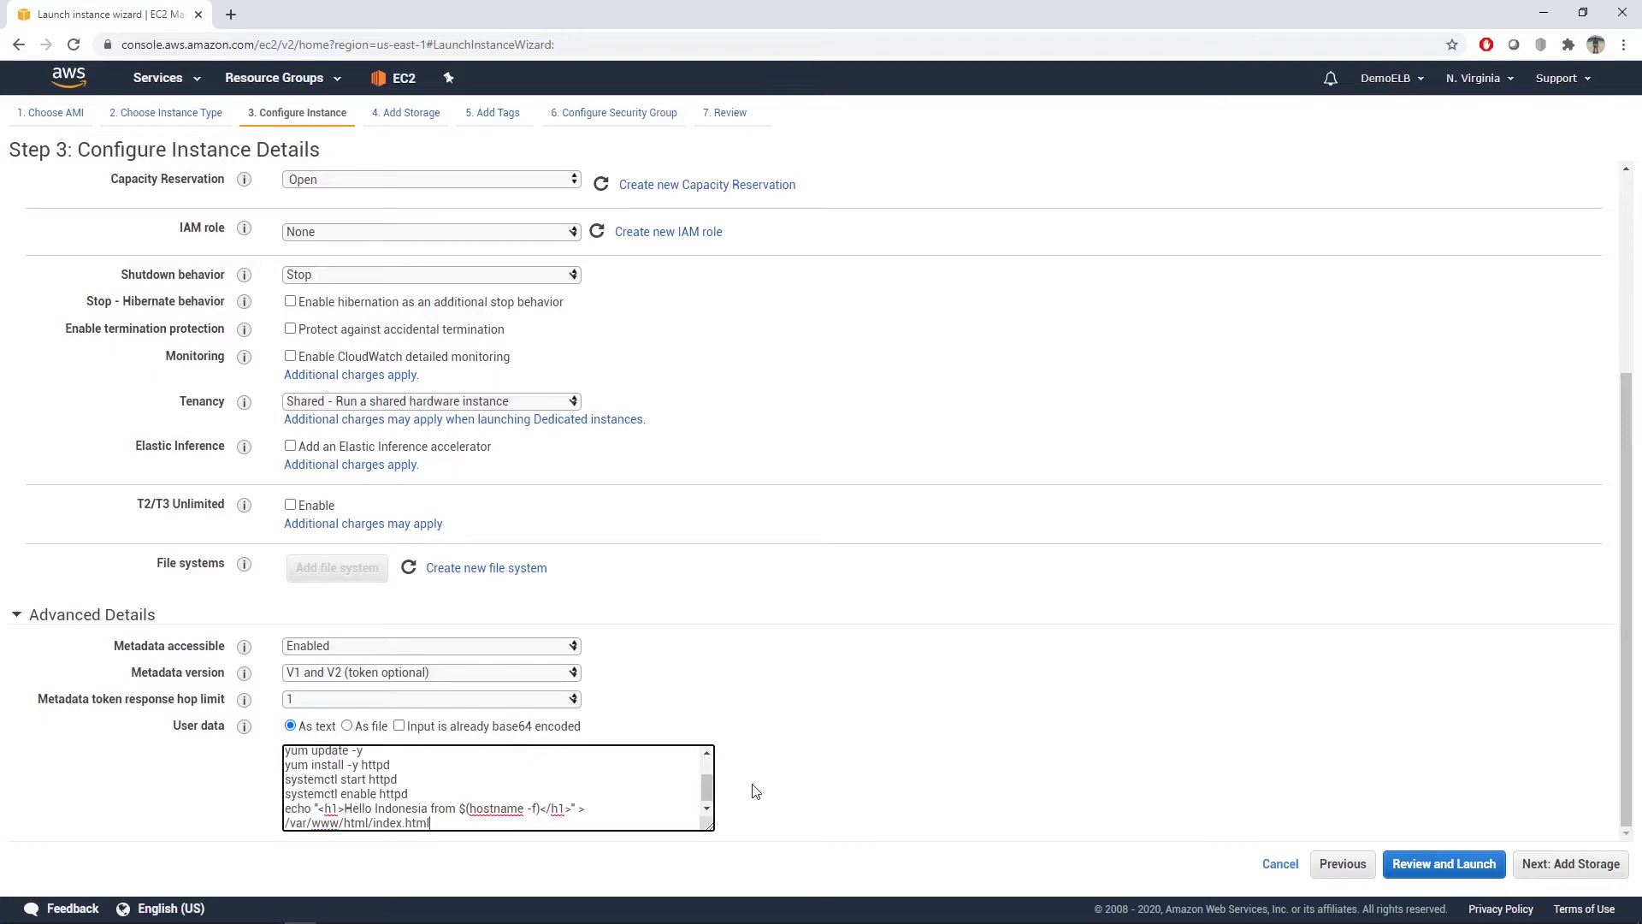
pyautogui.moveTo(711, 826); pyautogui.dragTo(844, 879)
pyautogui.scroll(-1, 761, 669)
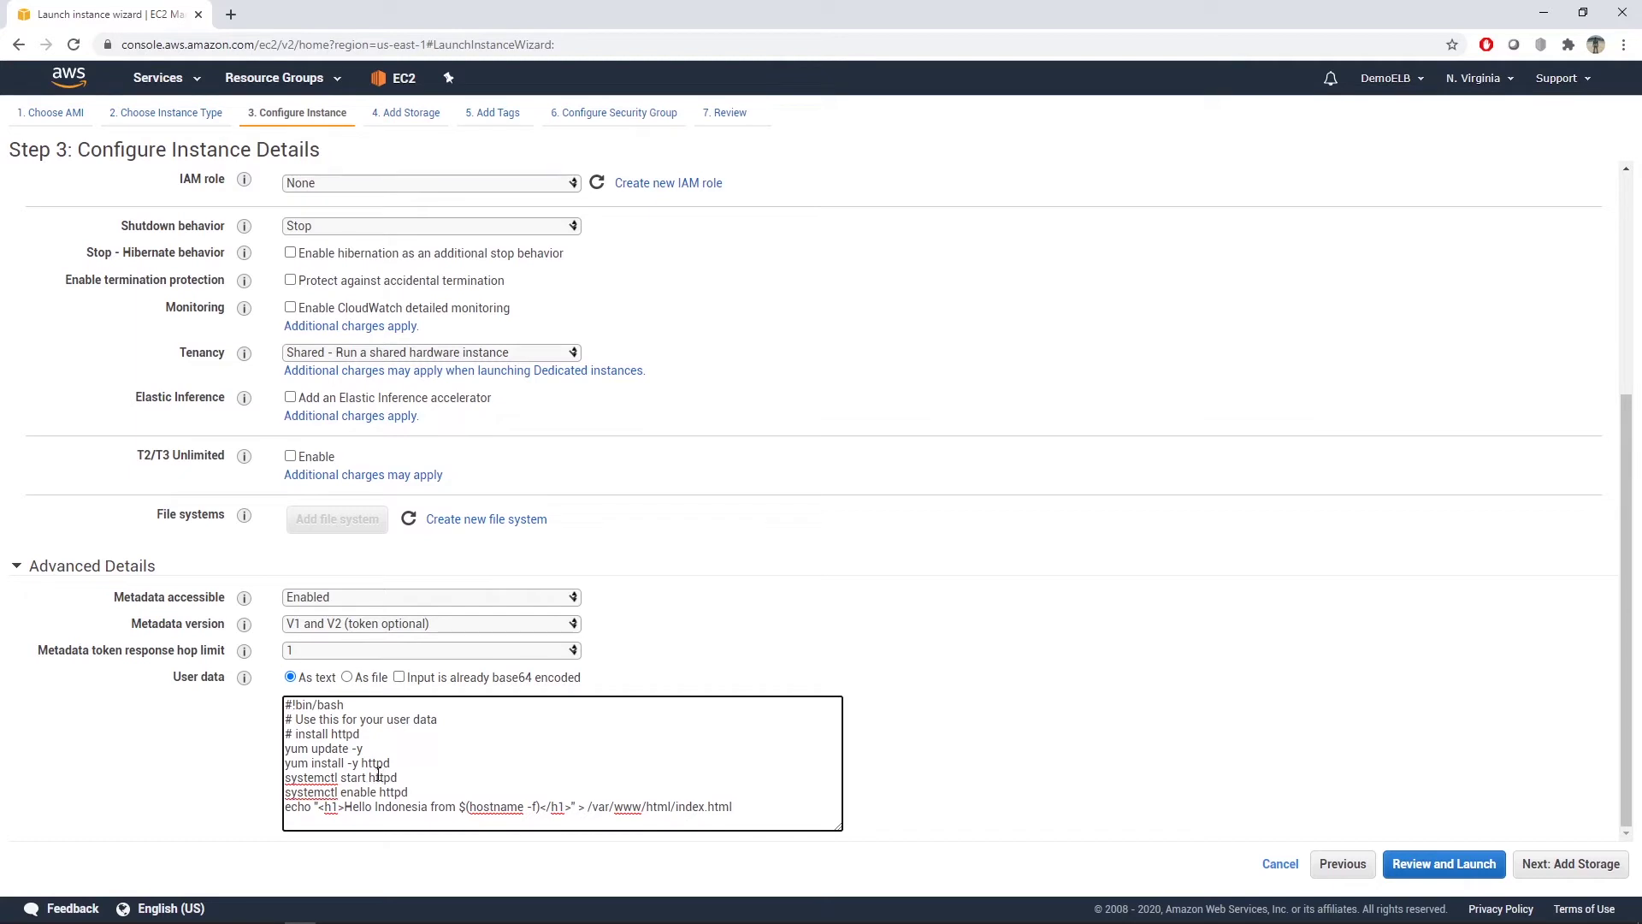
pyautogui.moveTo(363, 763); pyautogui.dragTo(392, 792)
pyautogui.doubleClick(446, 806)
pyautogui.moveTo(739, 806); pyautogui.dragTo(311, 808)
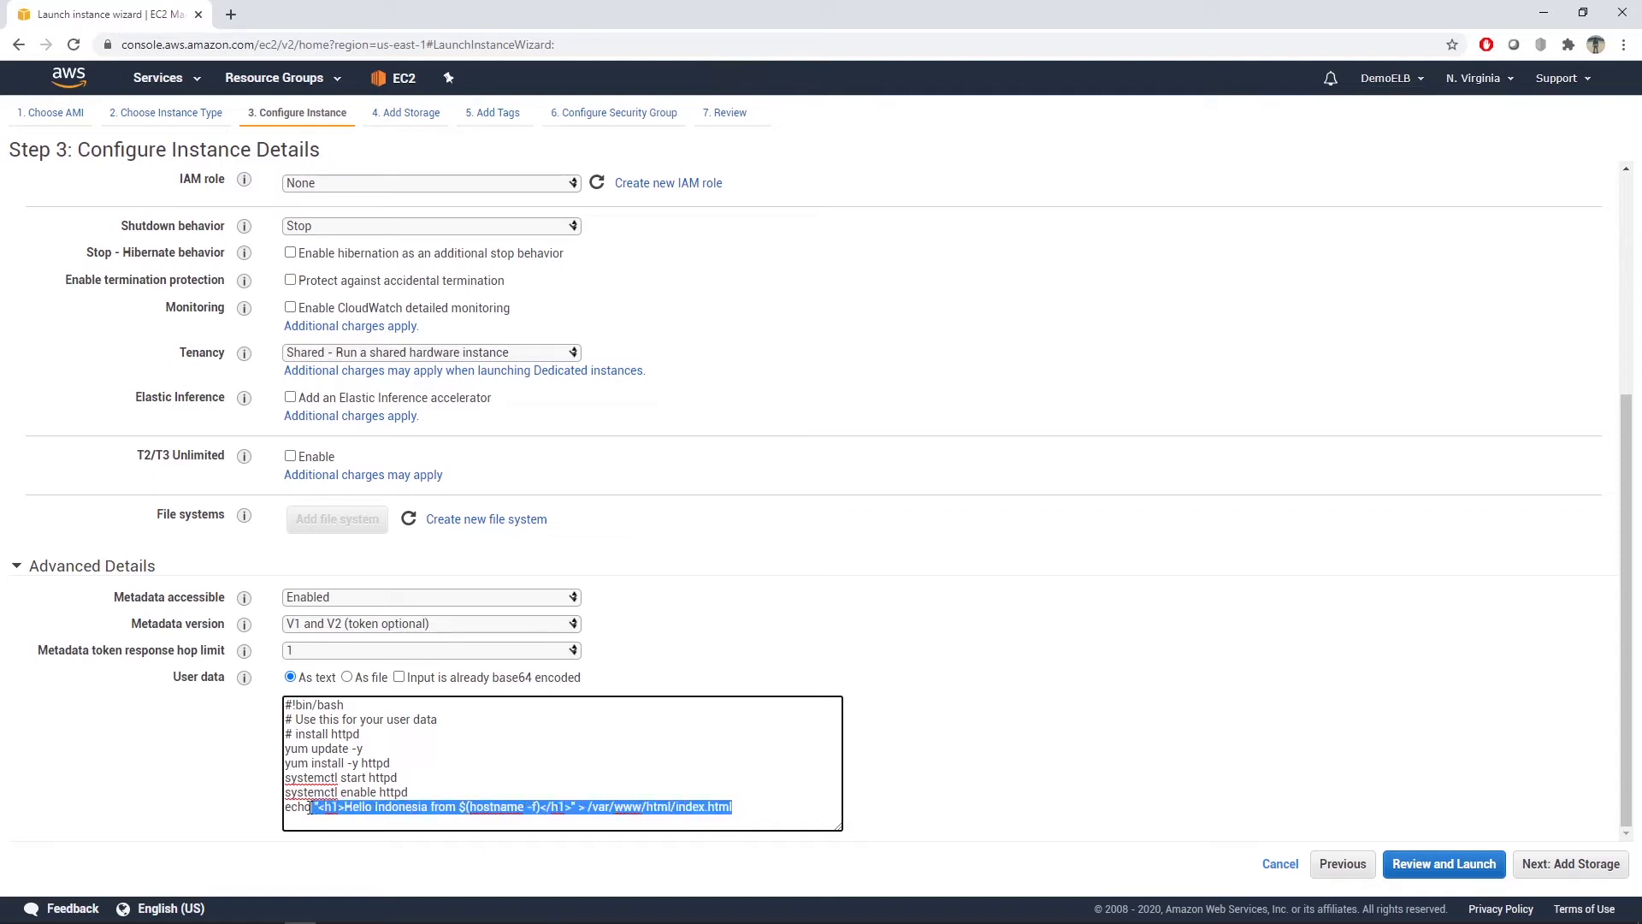
pyautogui.click(658, 758)
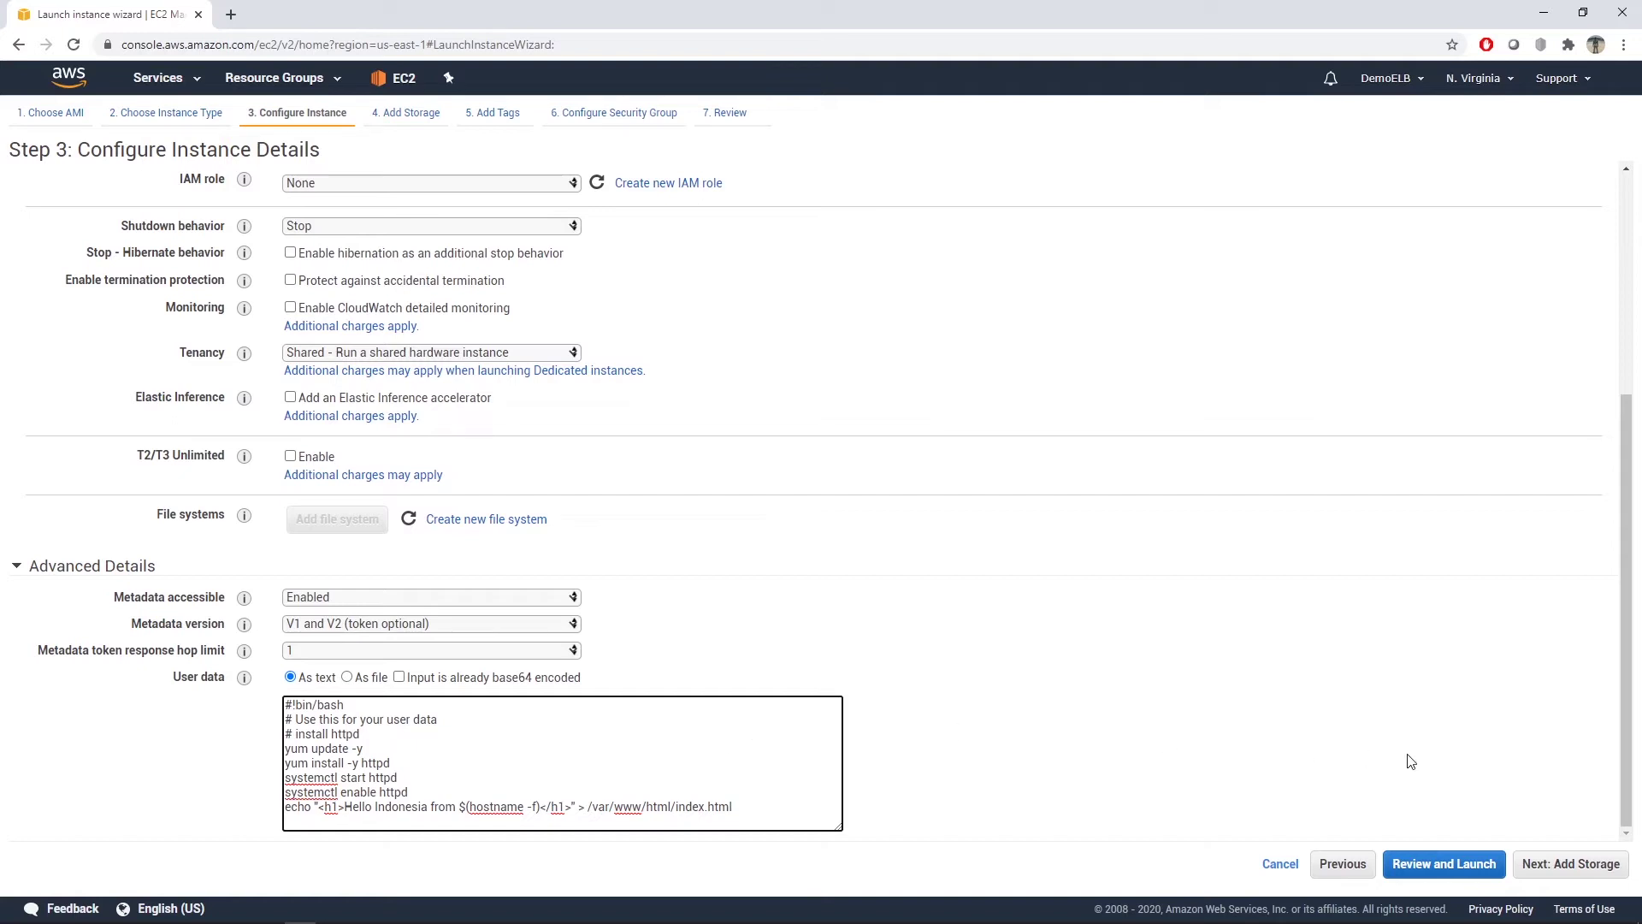
# - Keep the default storage without tags, assign the existing DMZ security group, and proceed through the review to the launch's key pair selection
pyautogui.click(1562, 864)
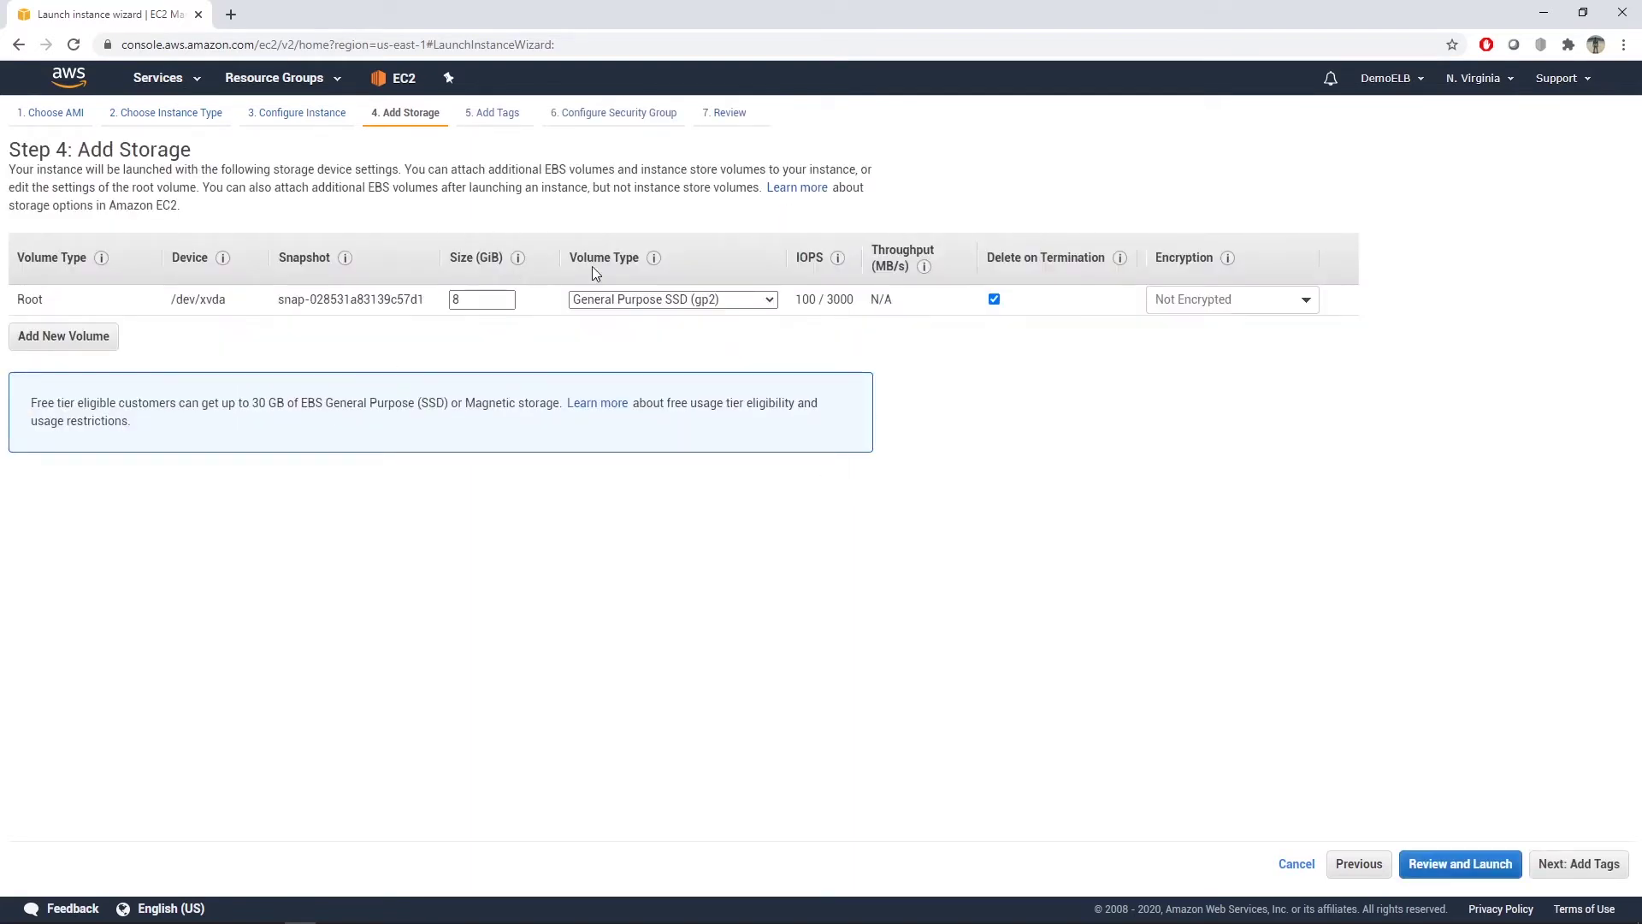
pyautogui.click(1563, 863)
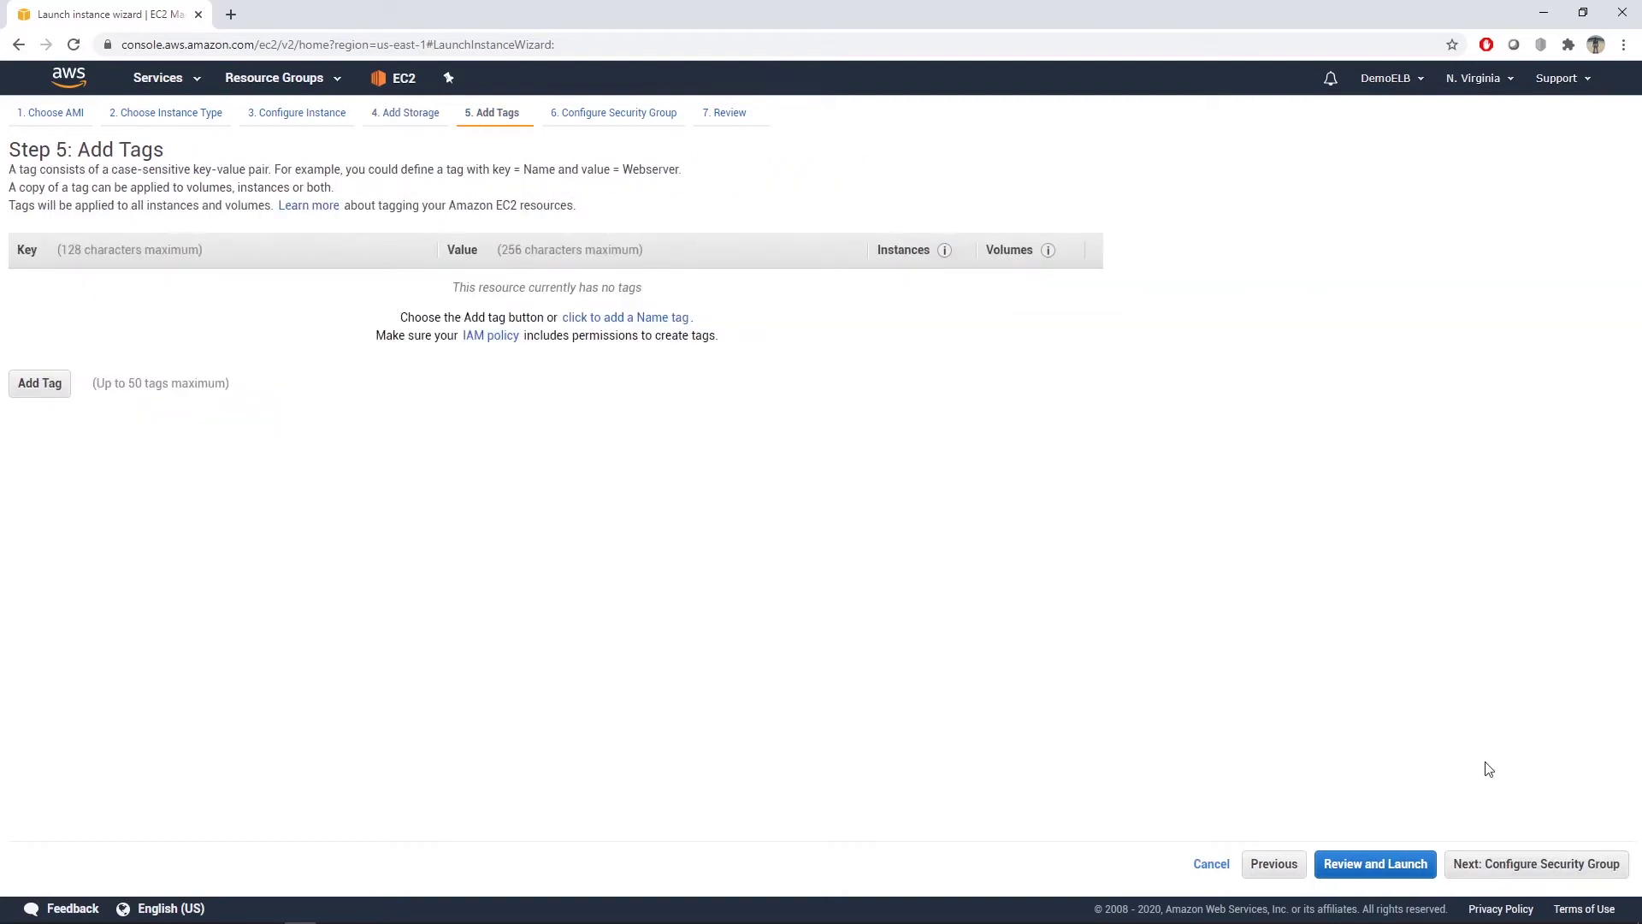
pyautogui.click(1474, 863)
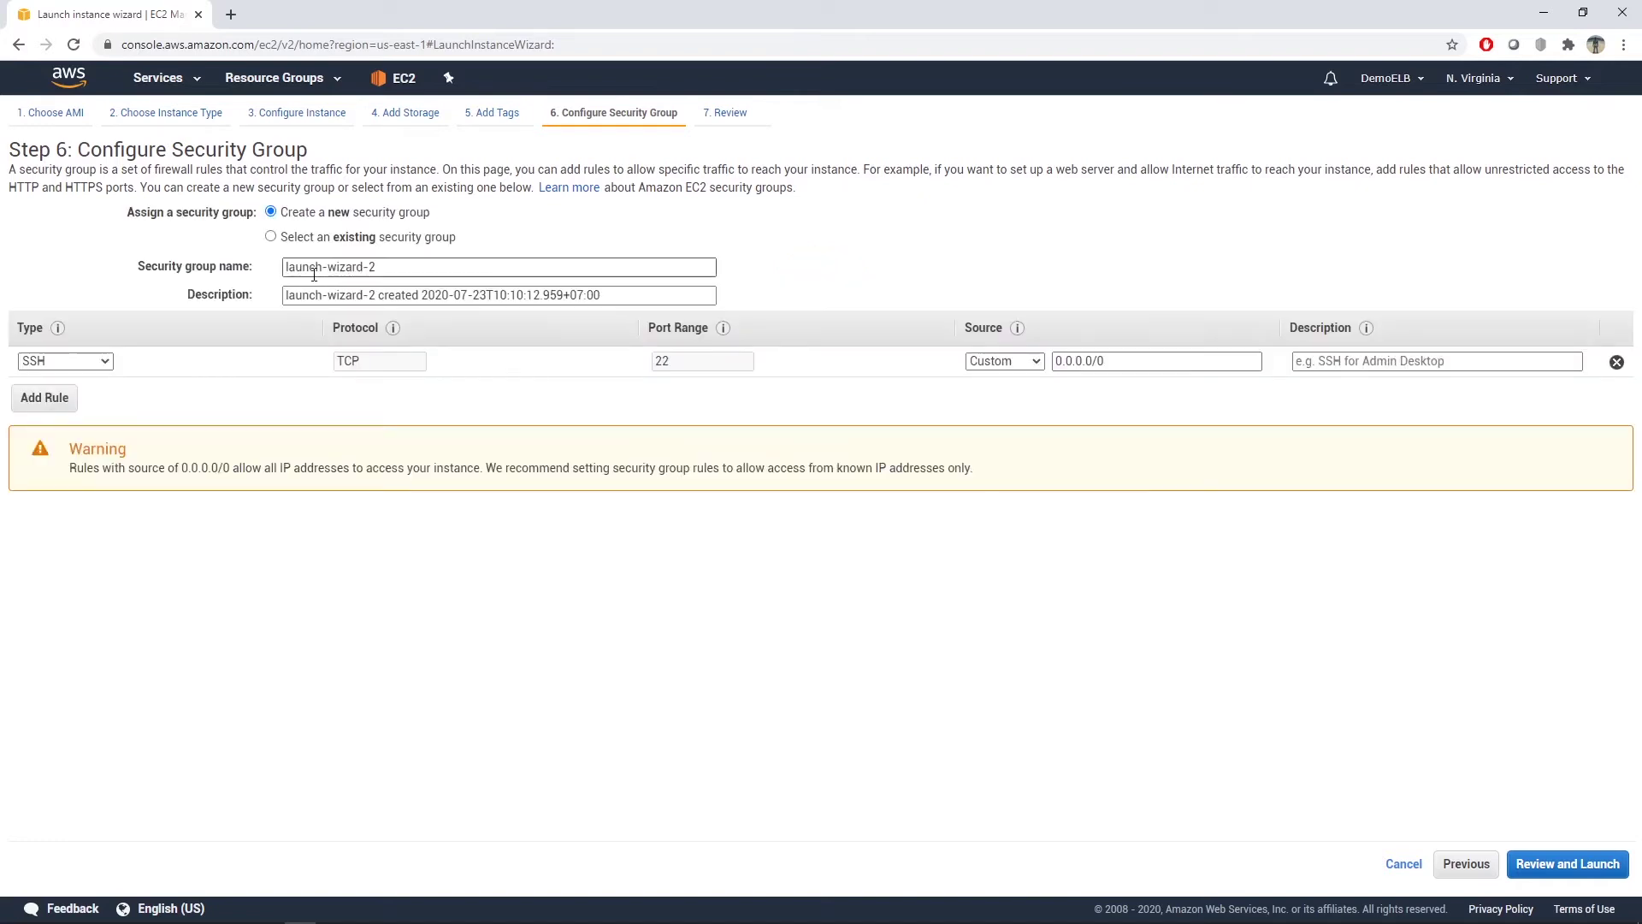
pyautogui.click(295, 239)
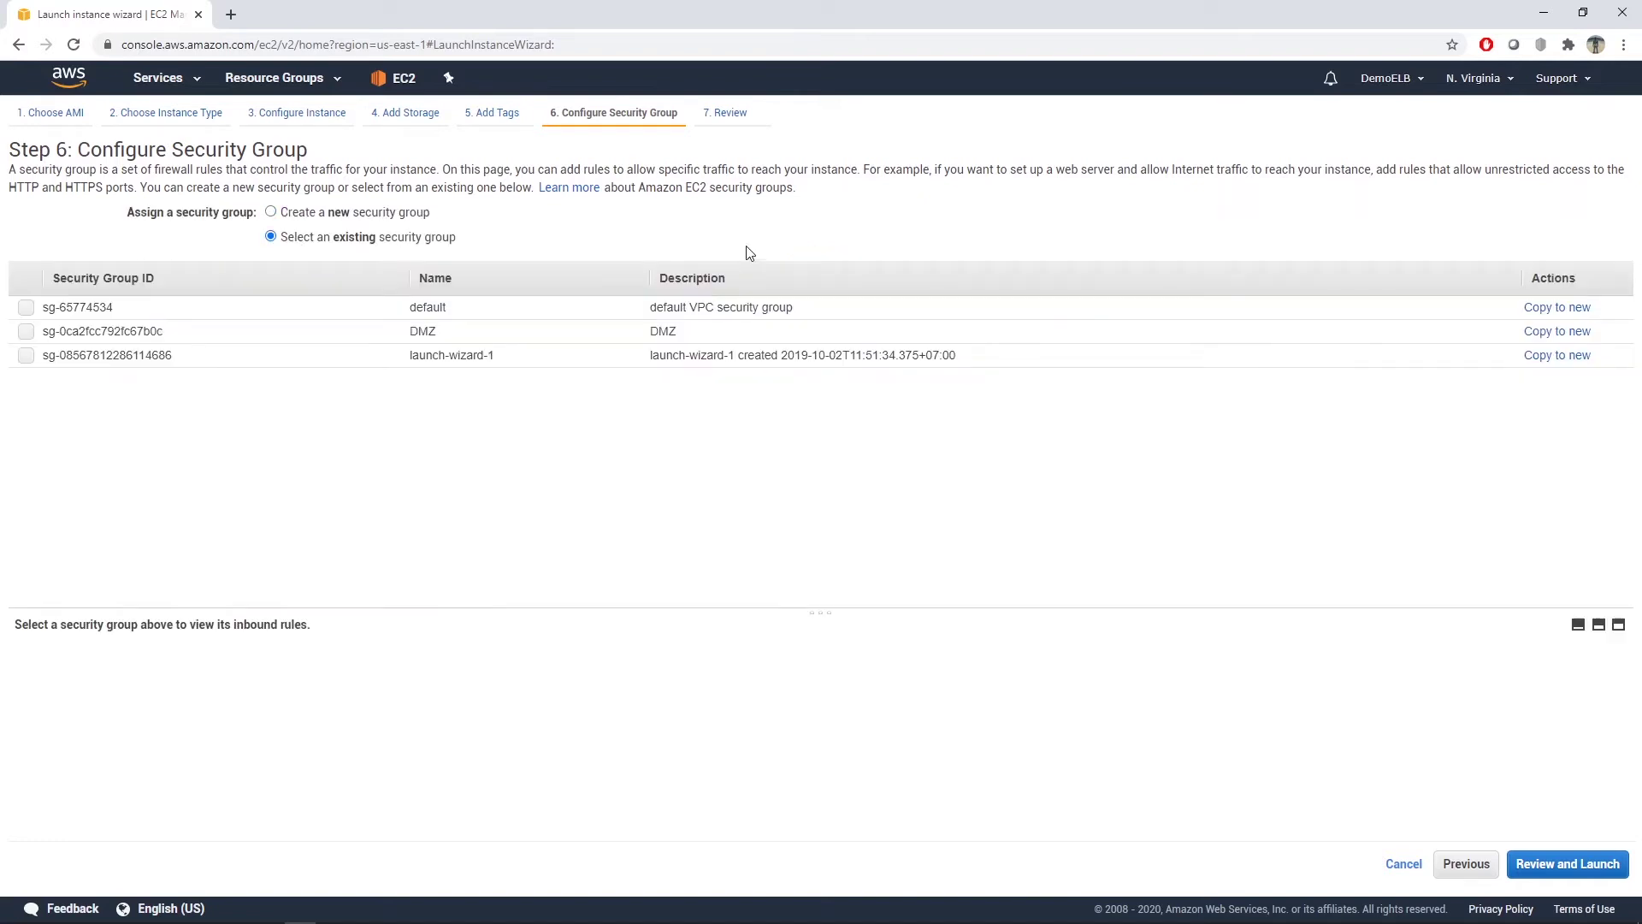
pyautogui.click(28, 333)
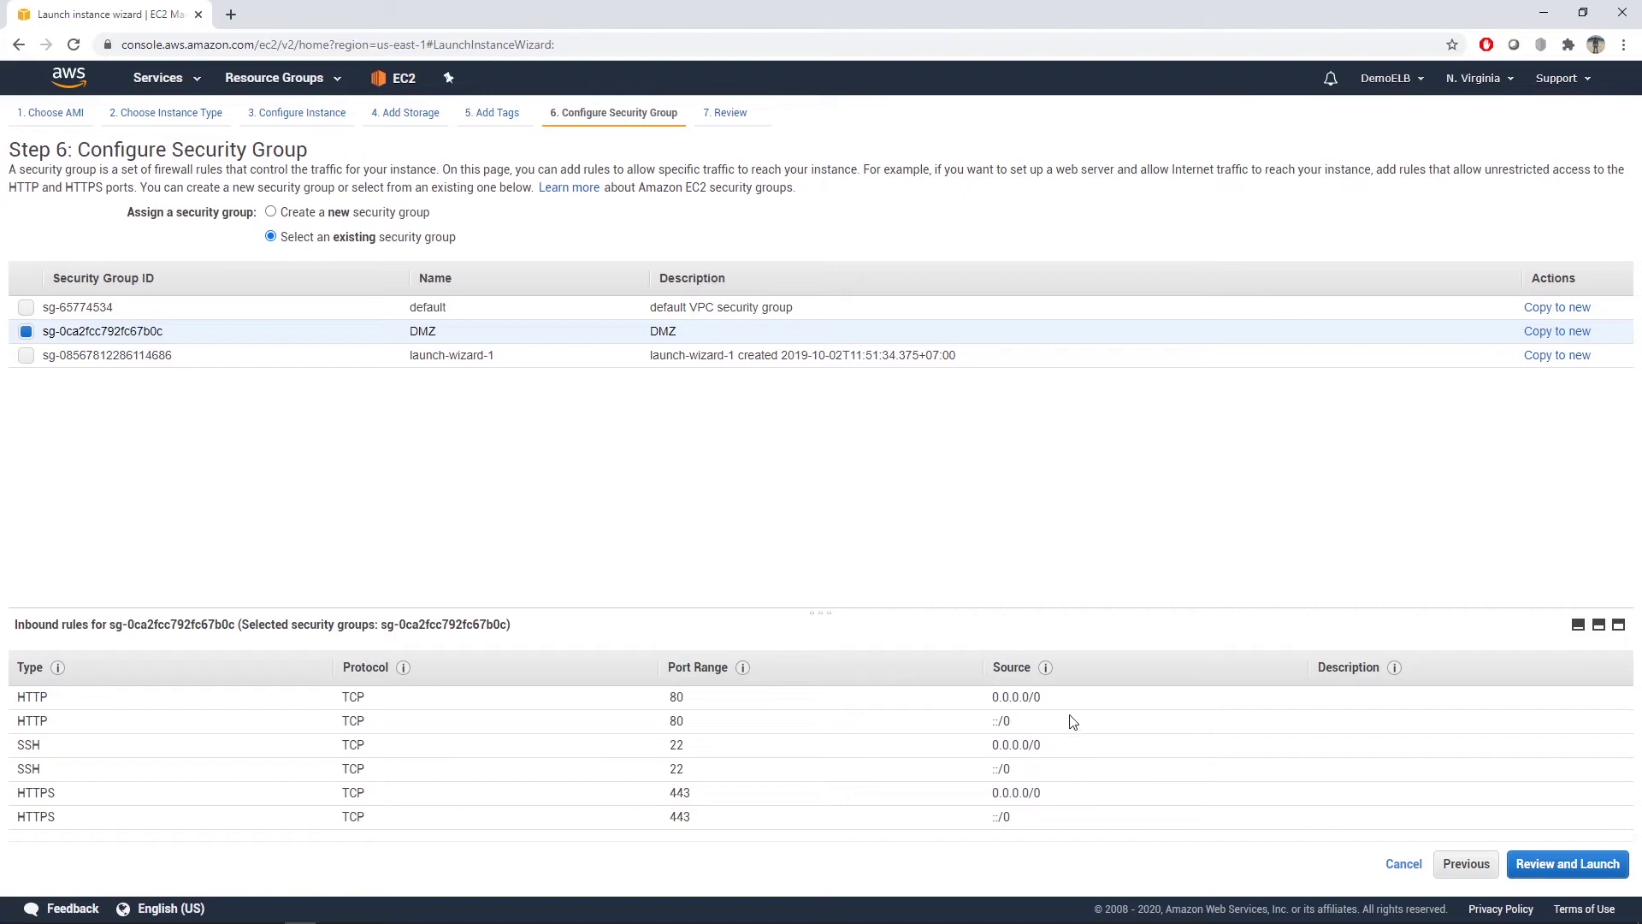
pyautogui.click(1531, 866)
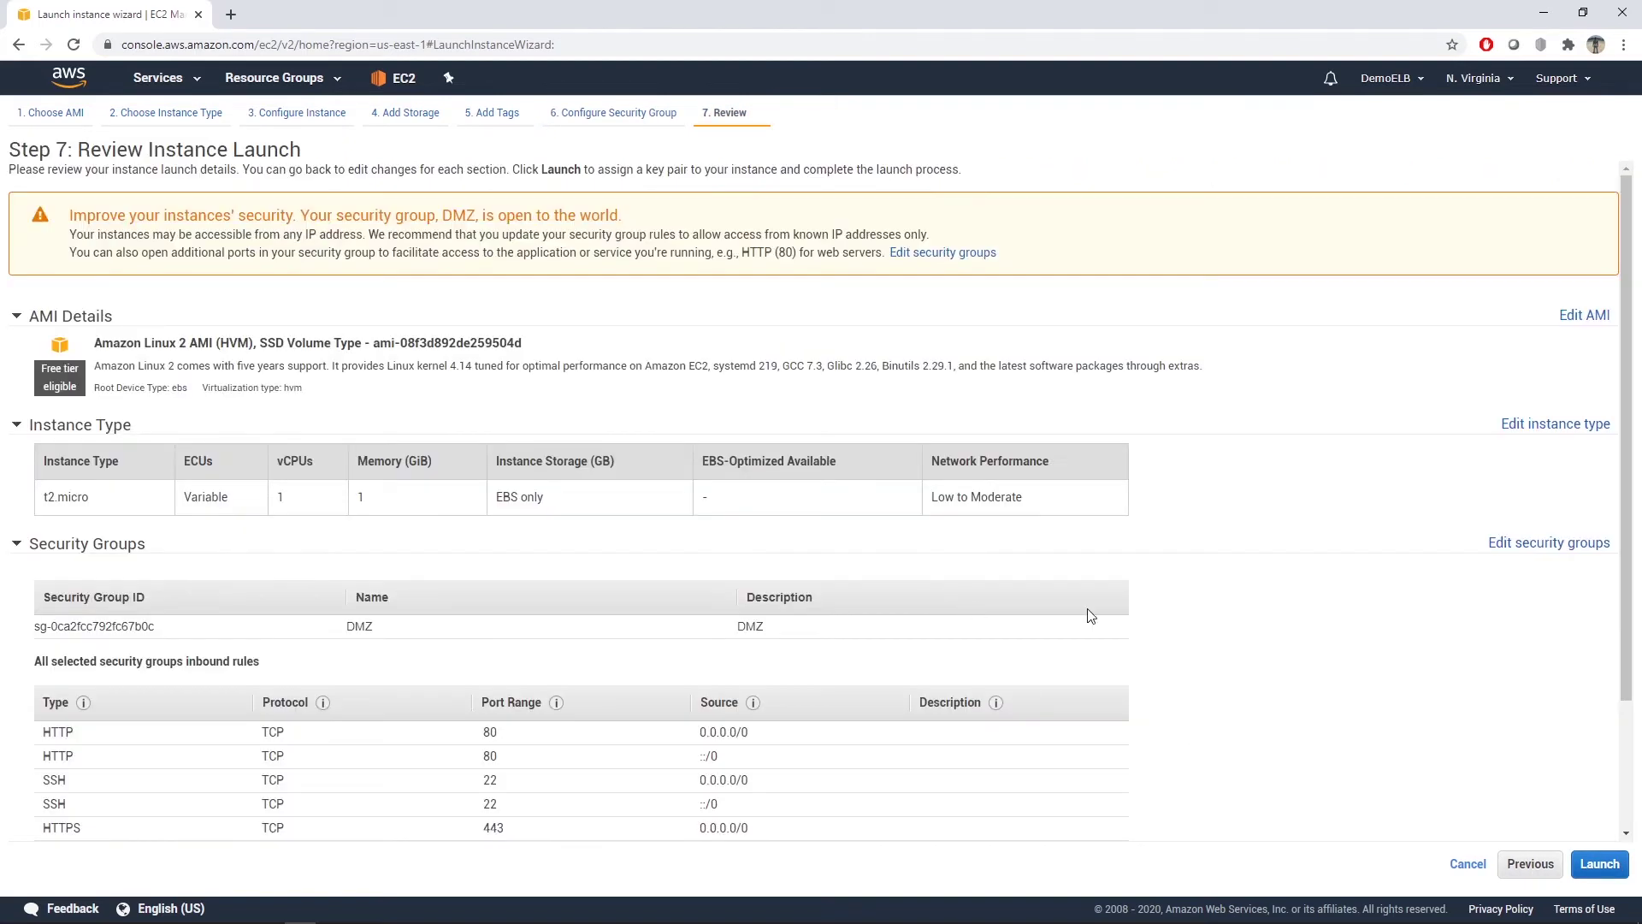
pyautogui.click(1599, 864)
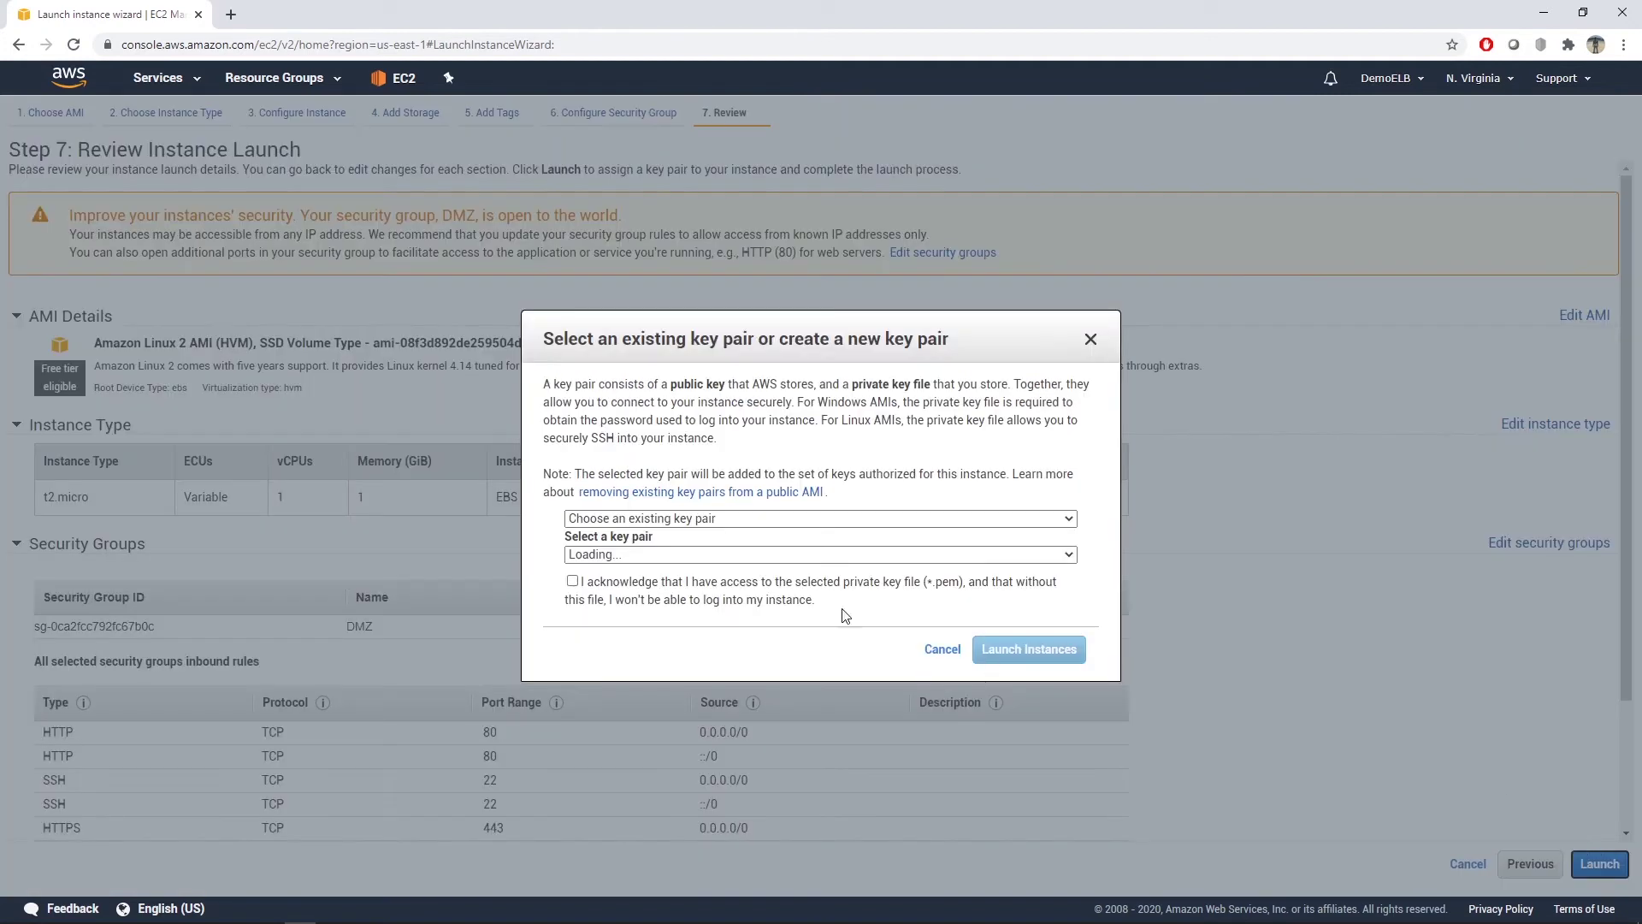
pyautogui.click(676, 520)
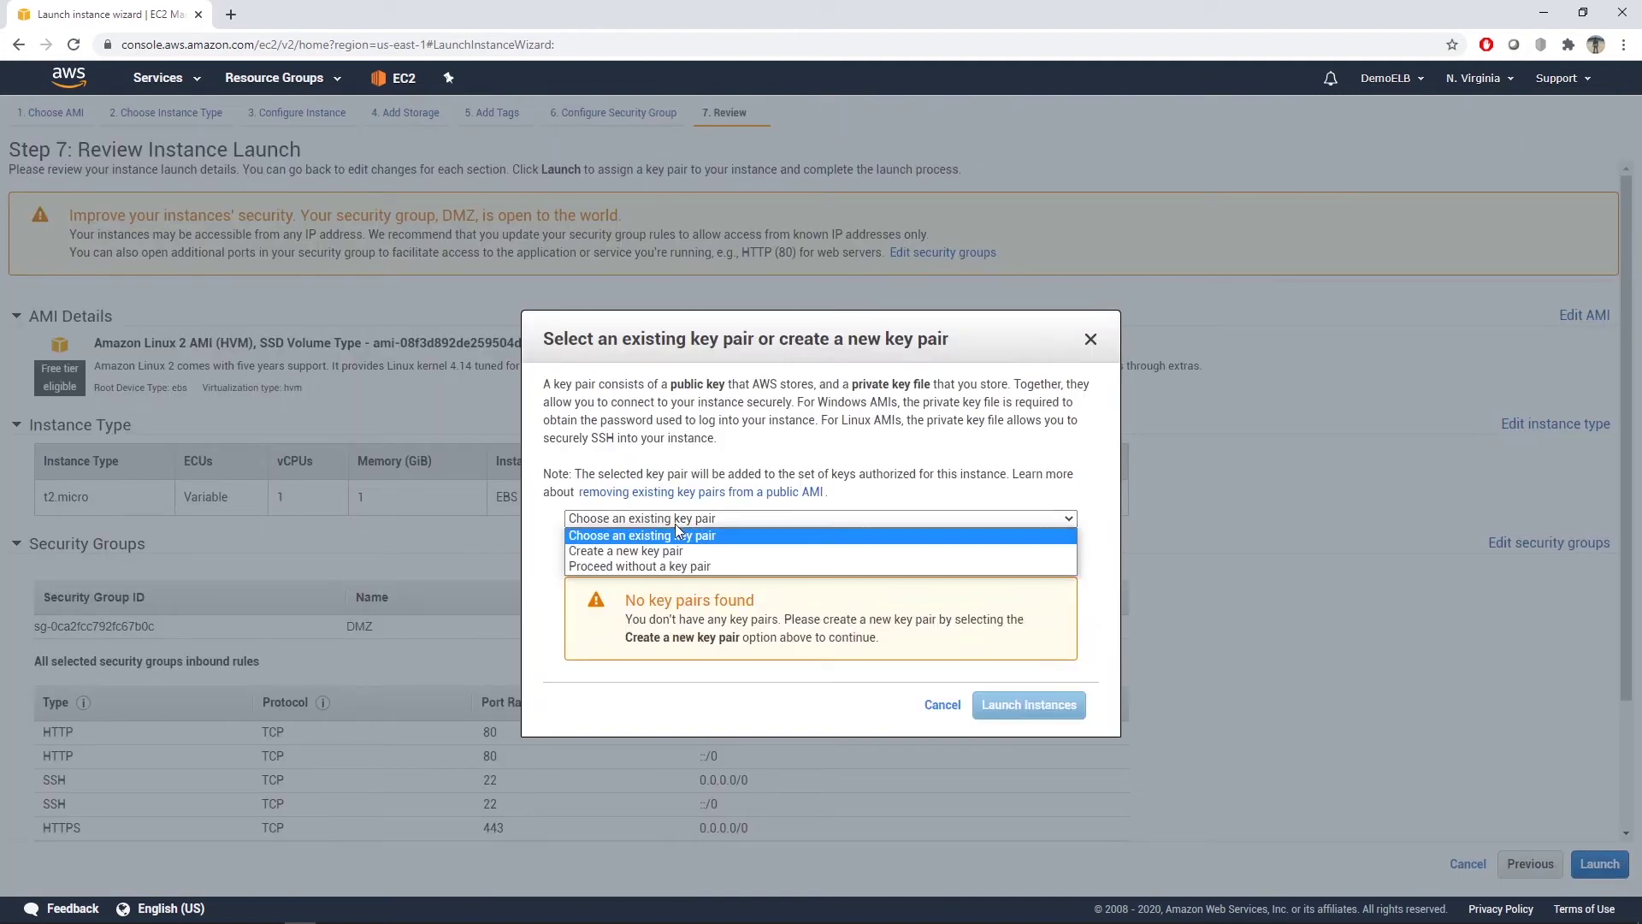
pyautogui.click(693, 536)
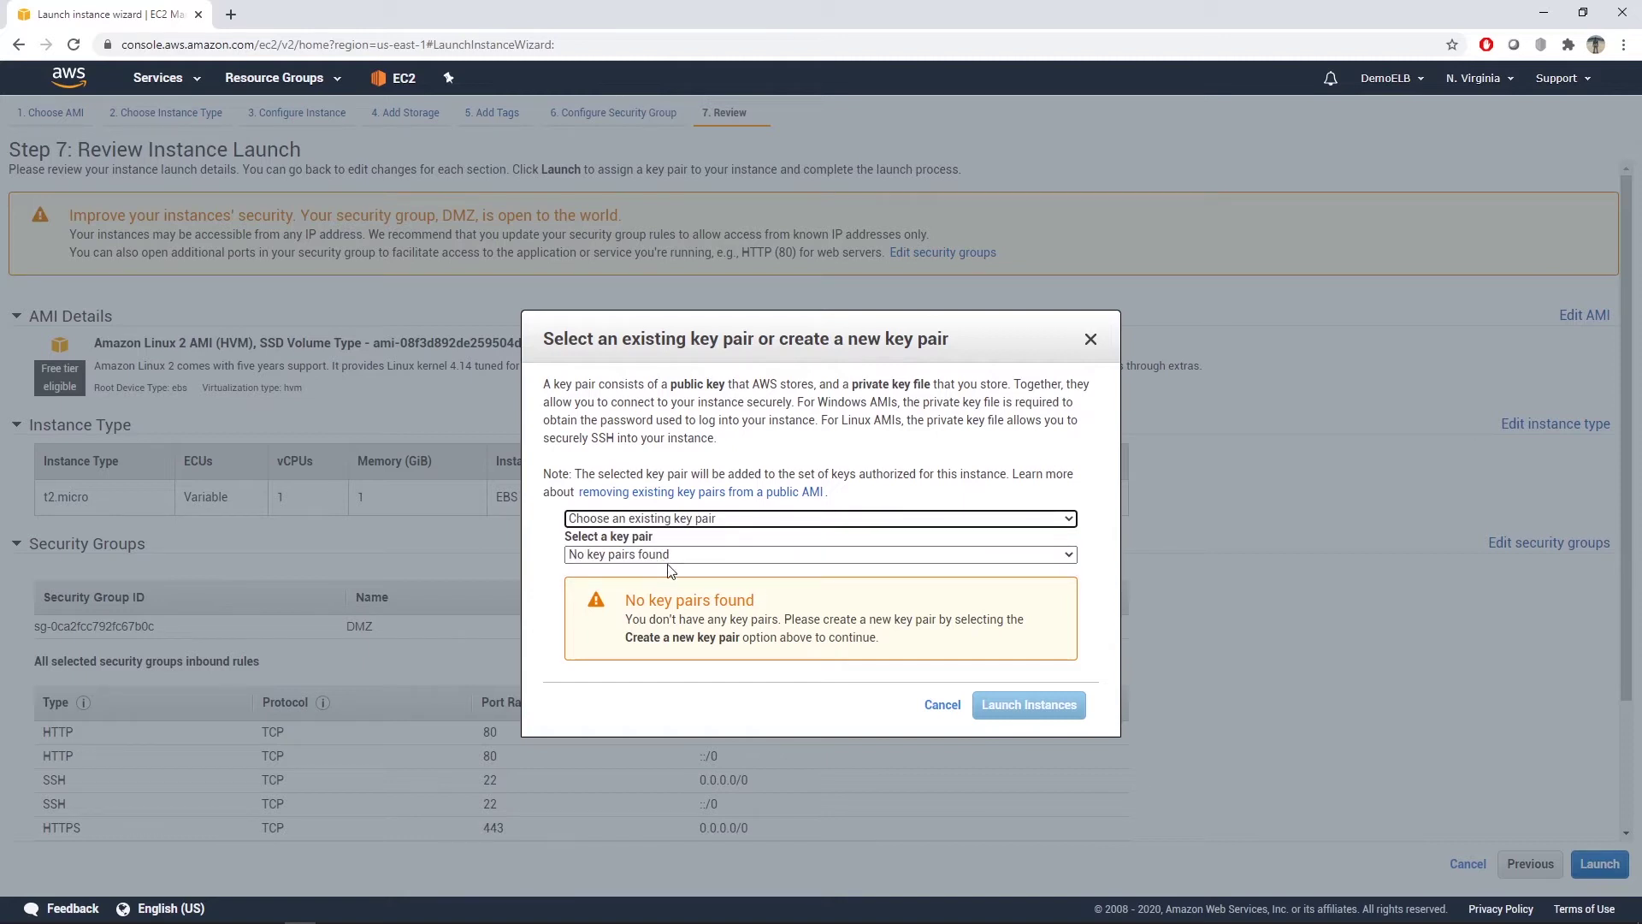
pyautogui.click(650, 554)
pyautogui.click(650, 553)
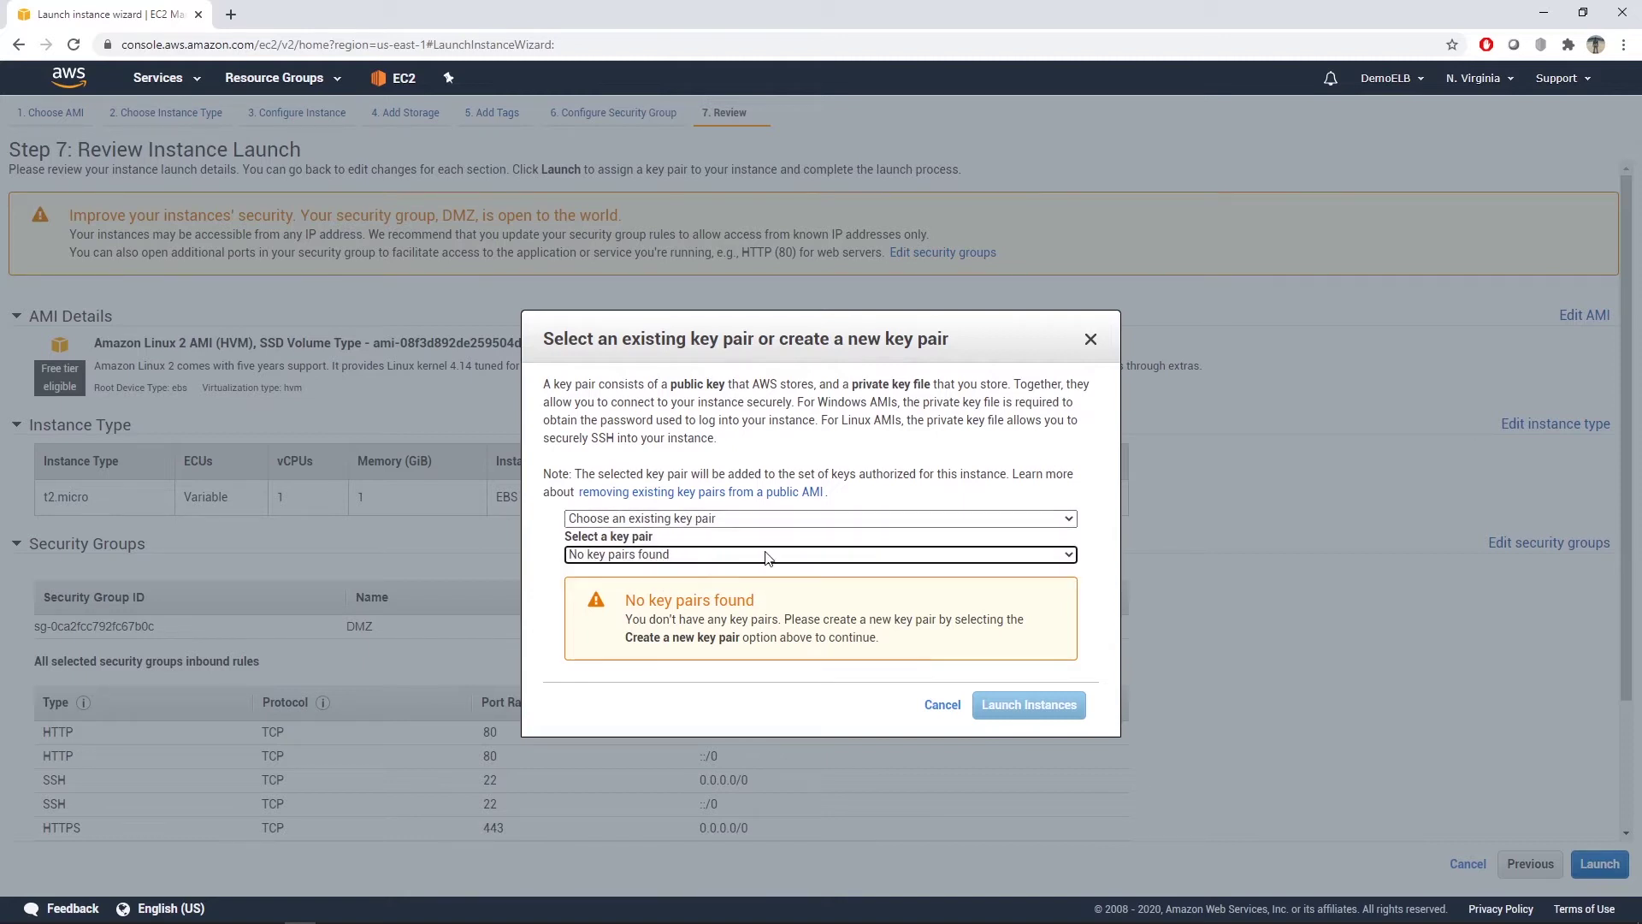
# - Create a new key pair named KP-Virginia and download its private key file
pyautogui.click(667, 518)
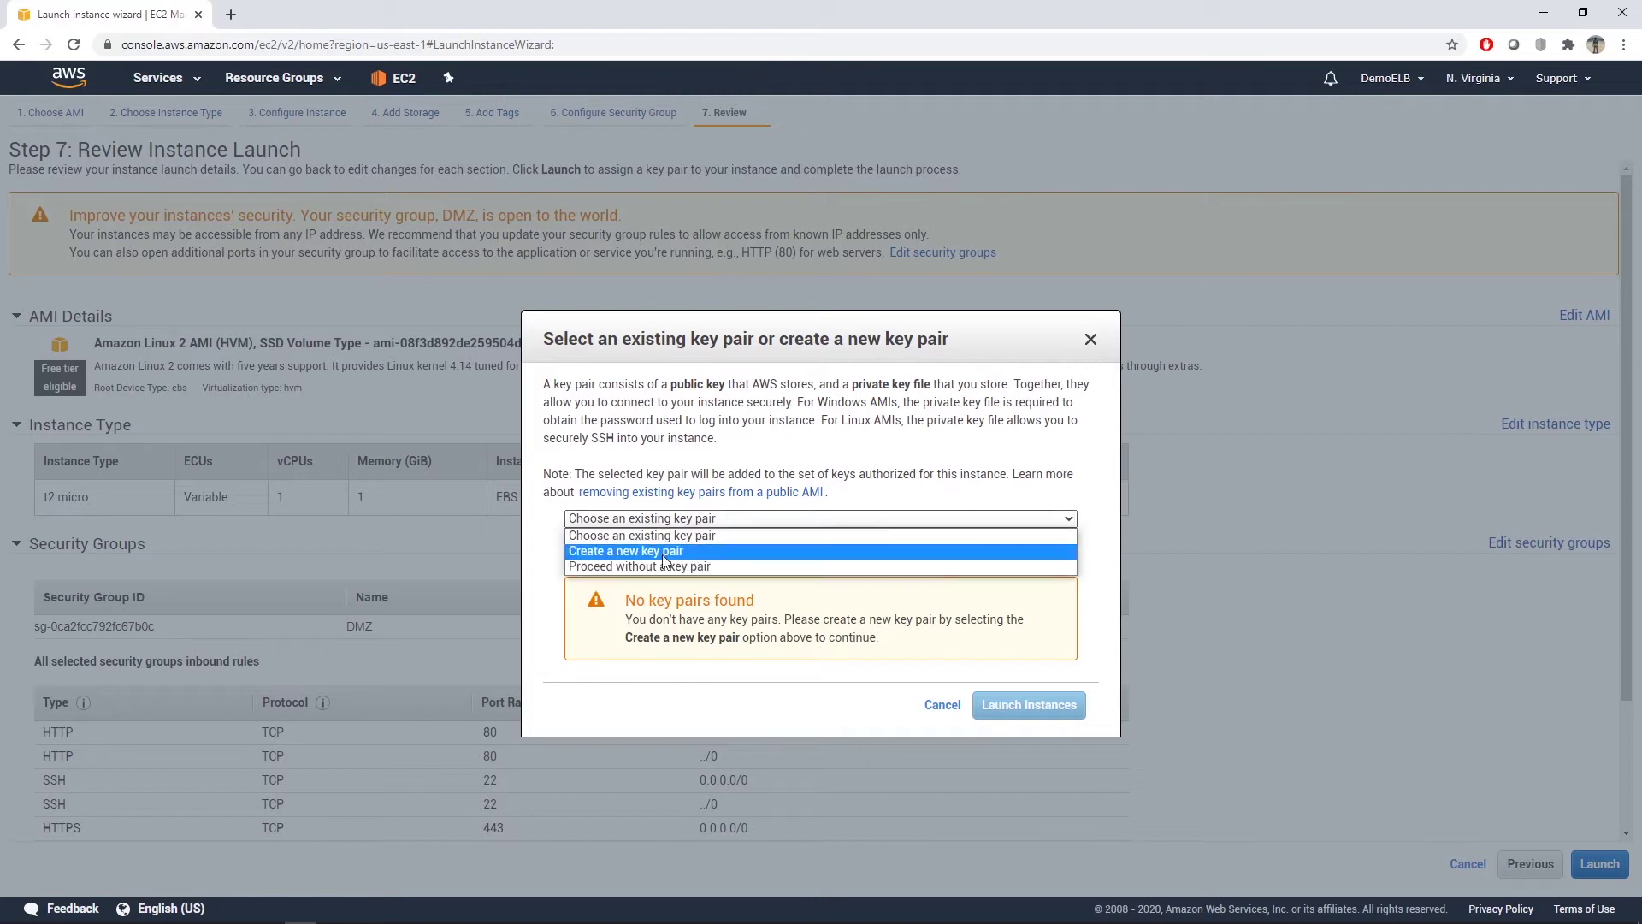
pyautogui.click(660, 552)
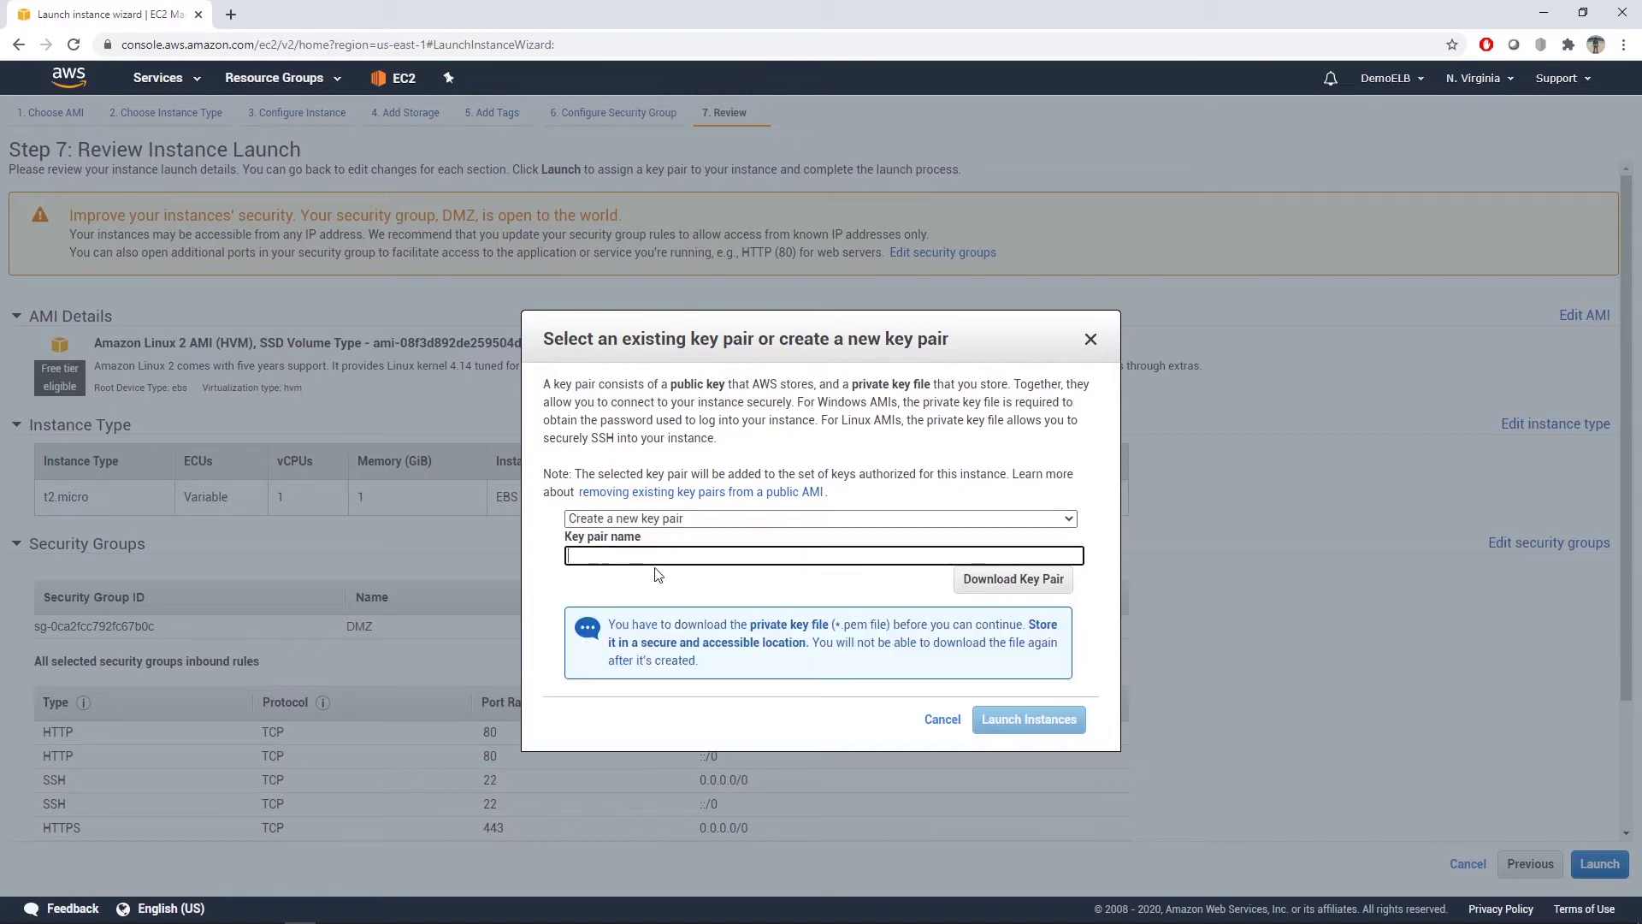
pyautogui.press('capslock')
pyautogui.write('KP-V')
pyautogui.press('capslock')
pyautogui.write('irgi')
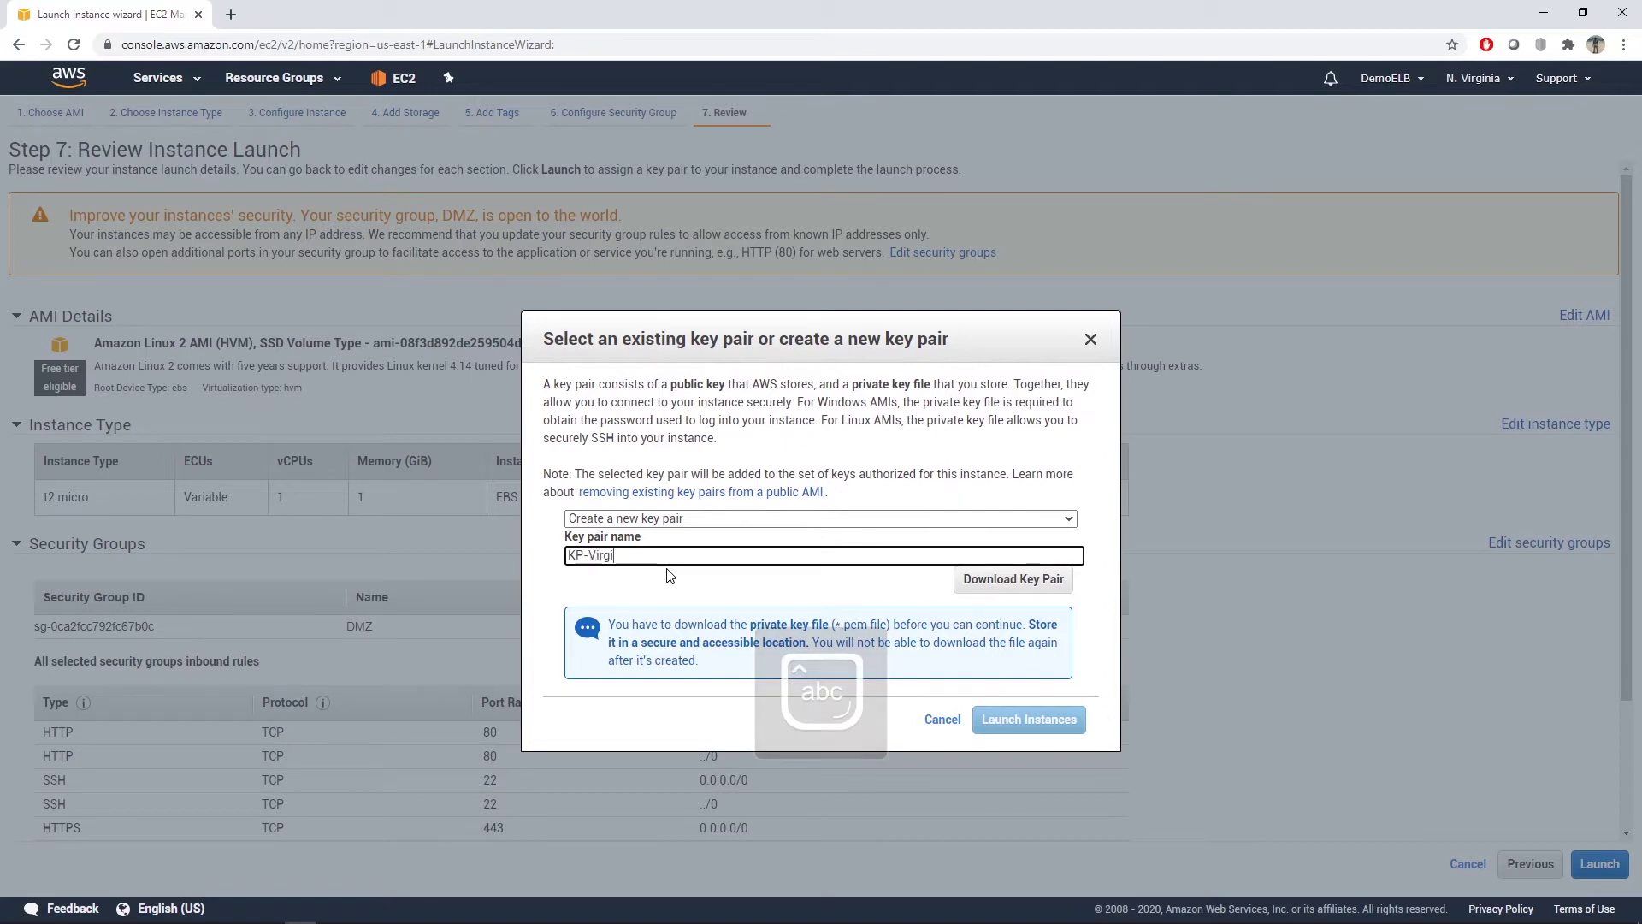
pyautogui.write('nia')
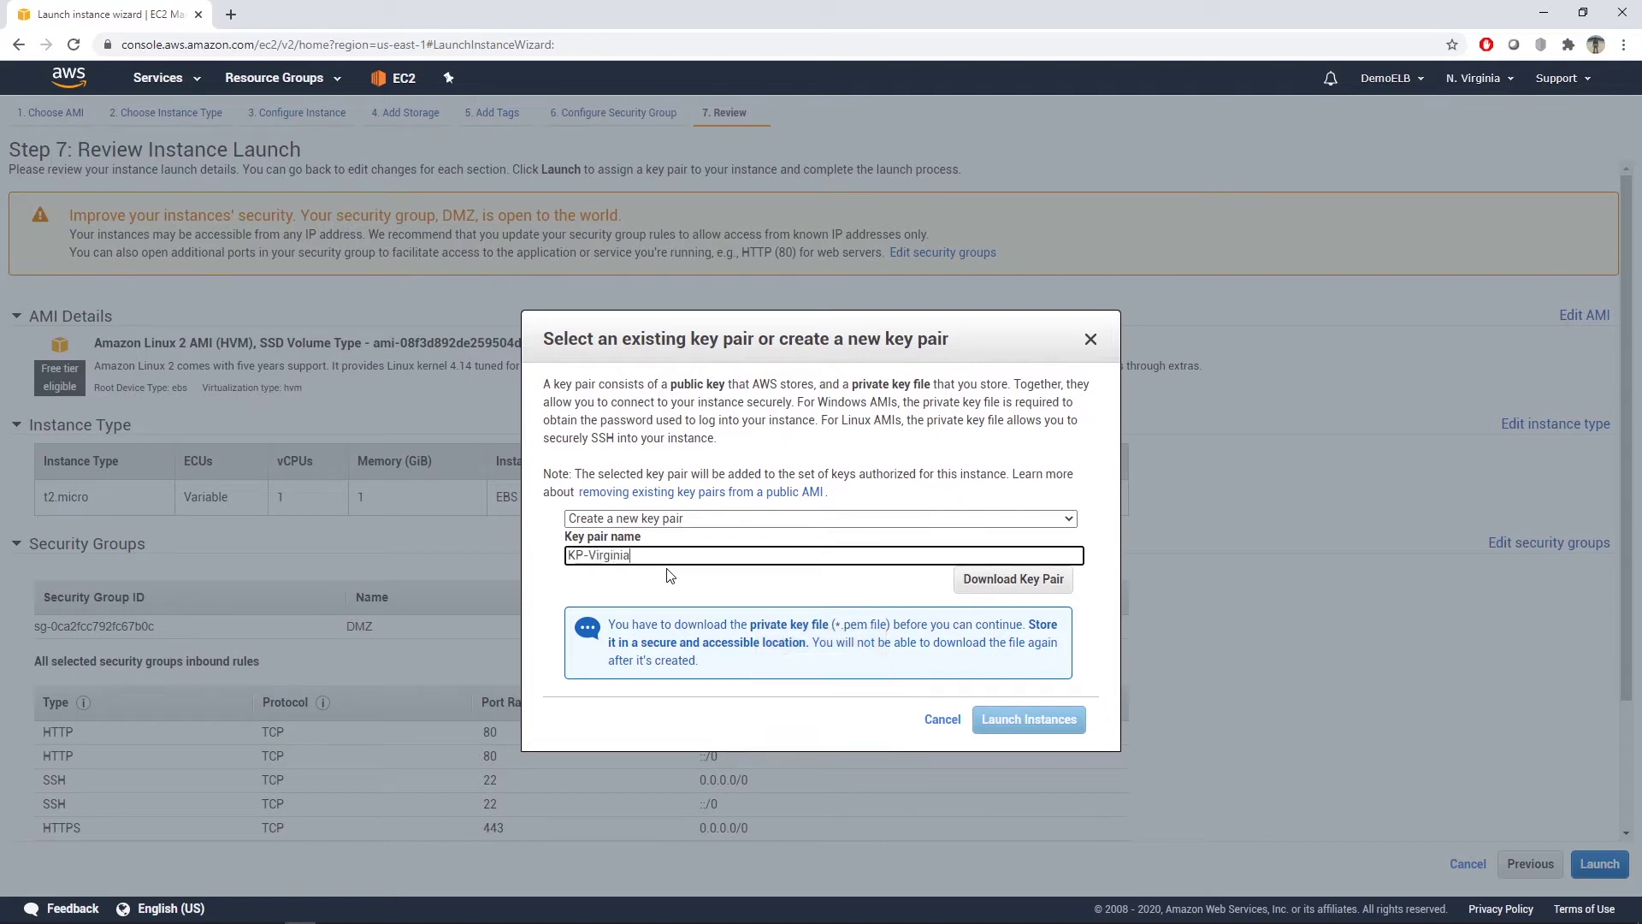
pyautogui.click(993, 580)
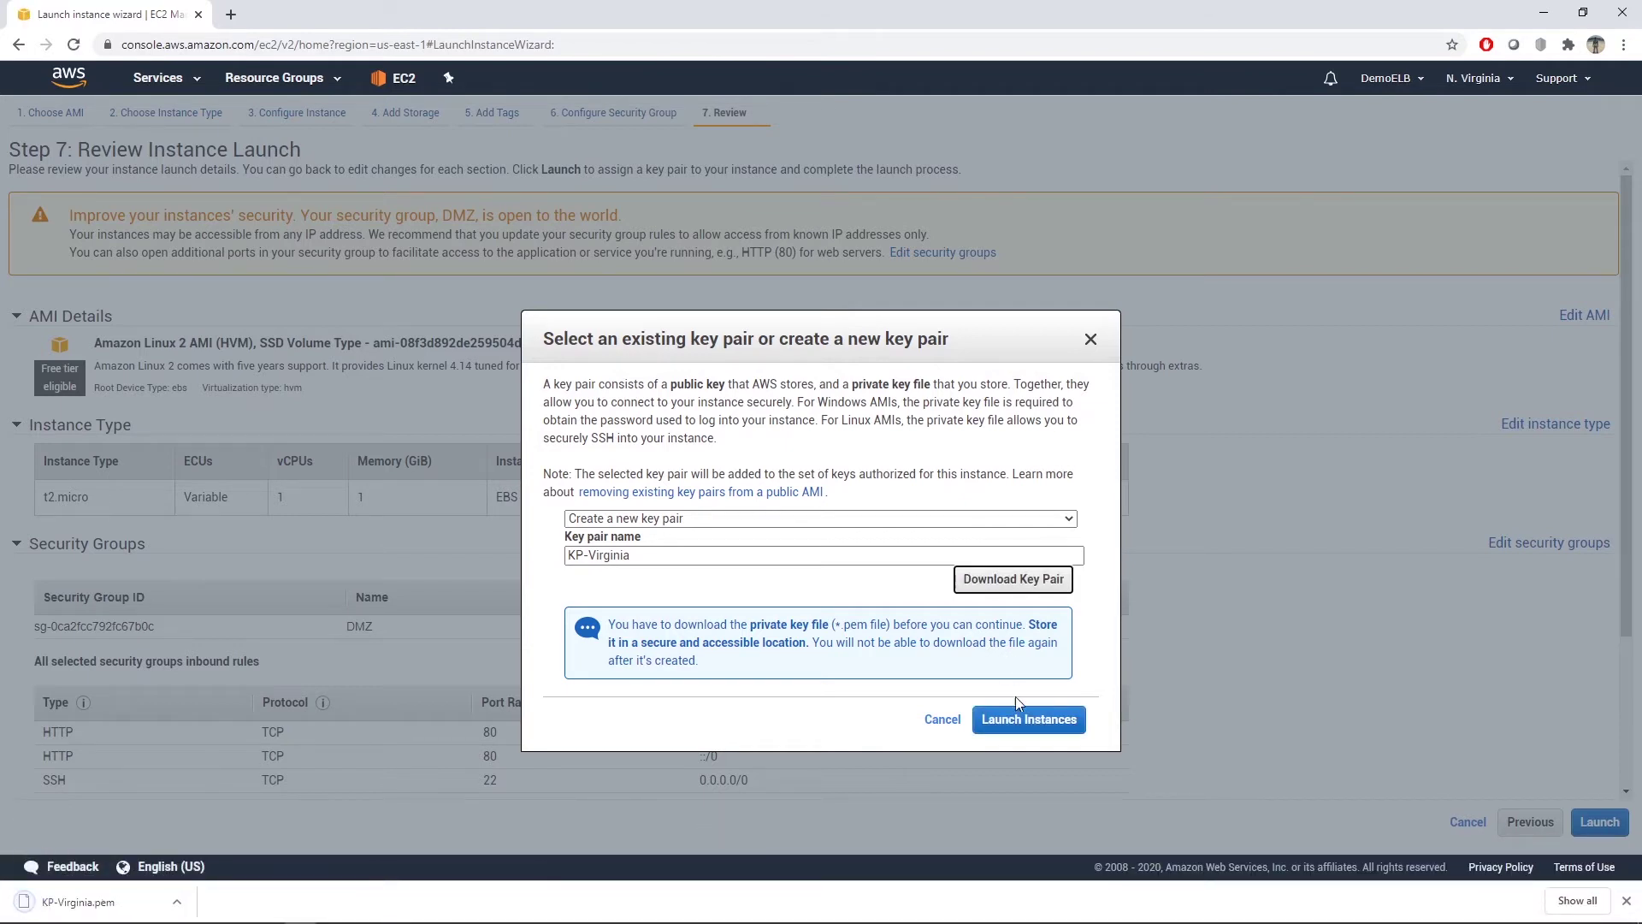
# - Launch the instances and display the refreshed list of EC2 instances
pyautogui.click(1020, 722)
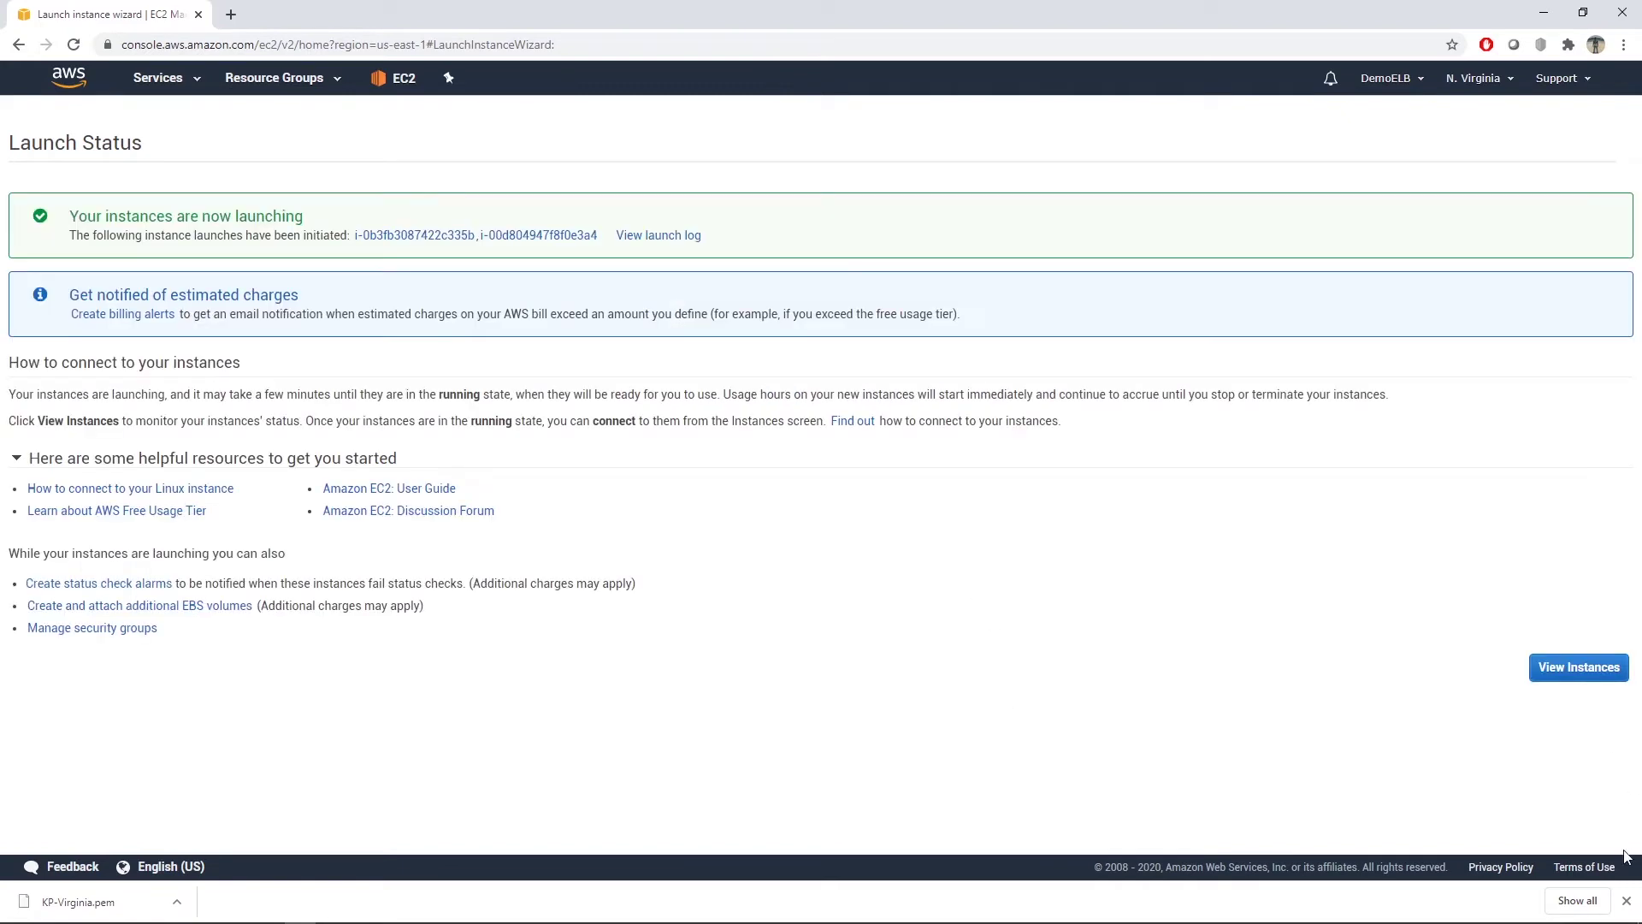
pyautogui.click(1626, 901)
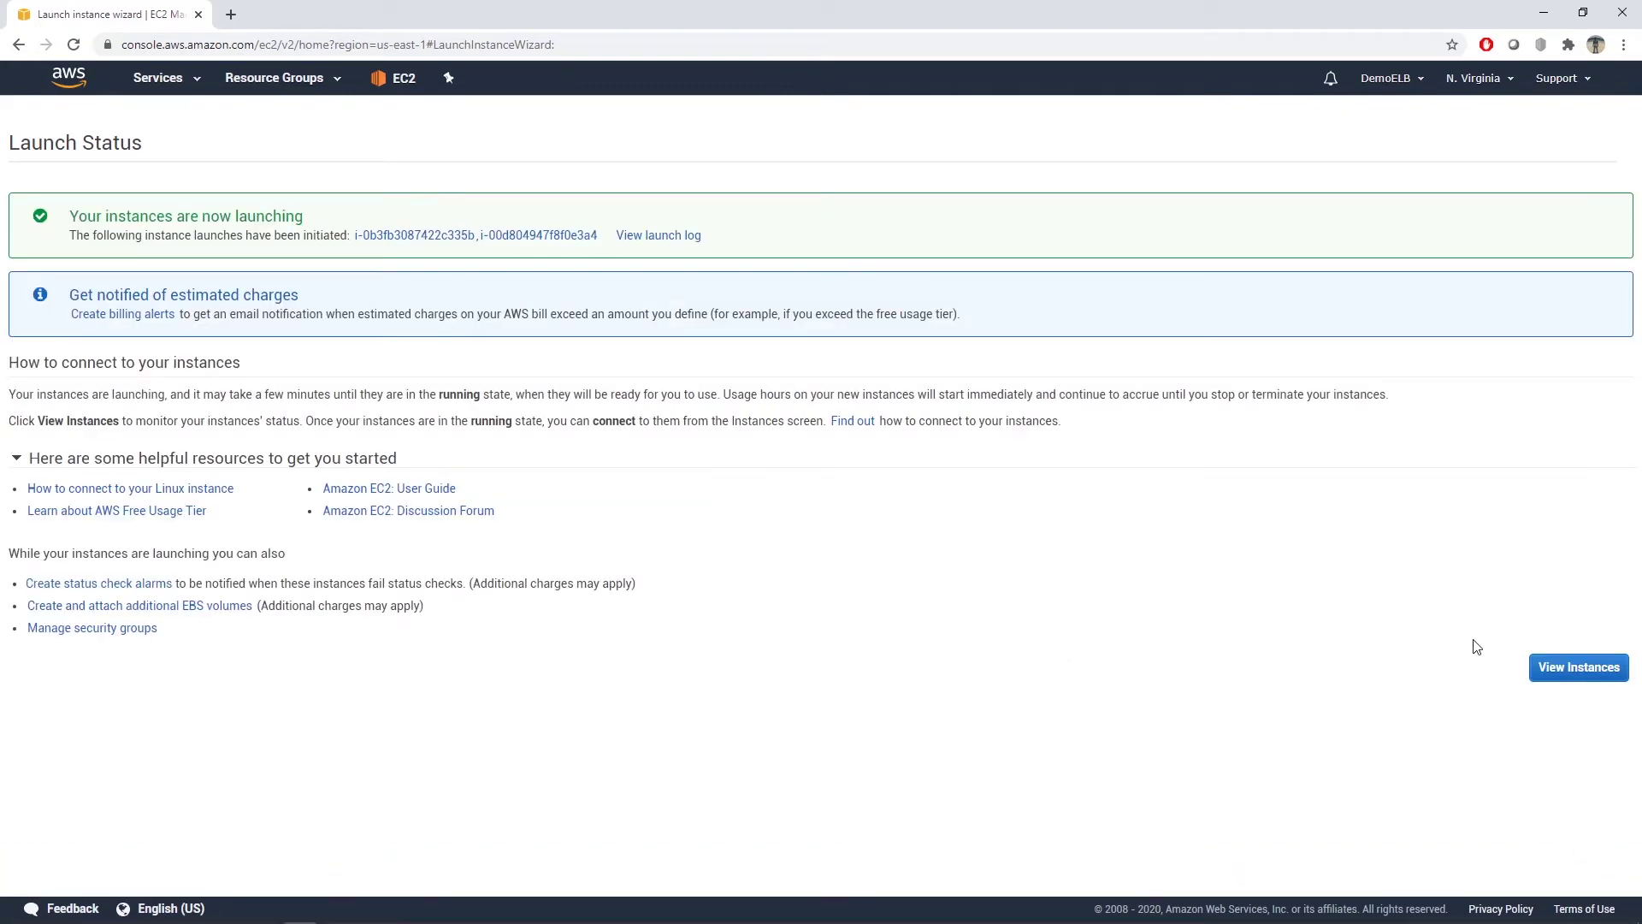
pyautogui.click(1548, 673)
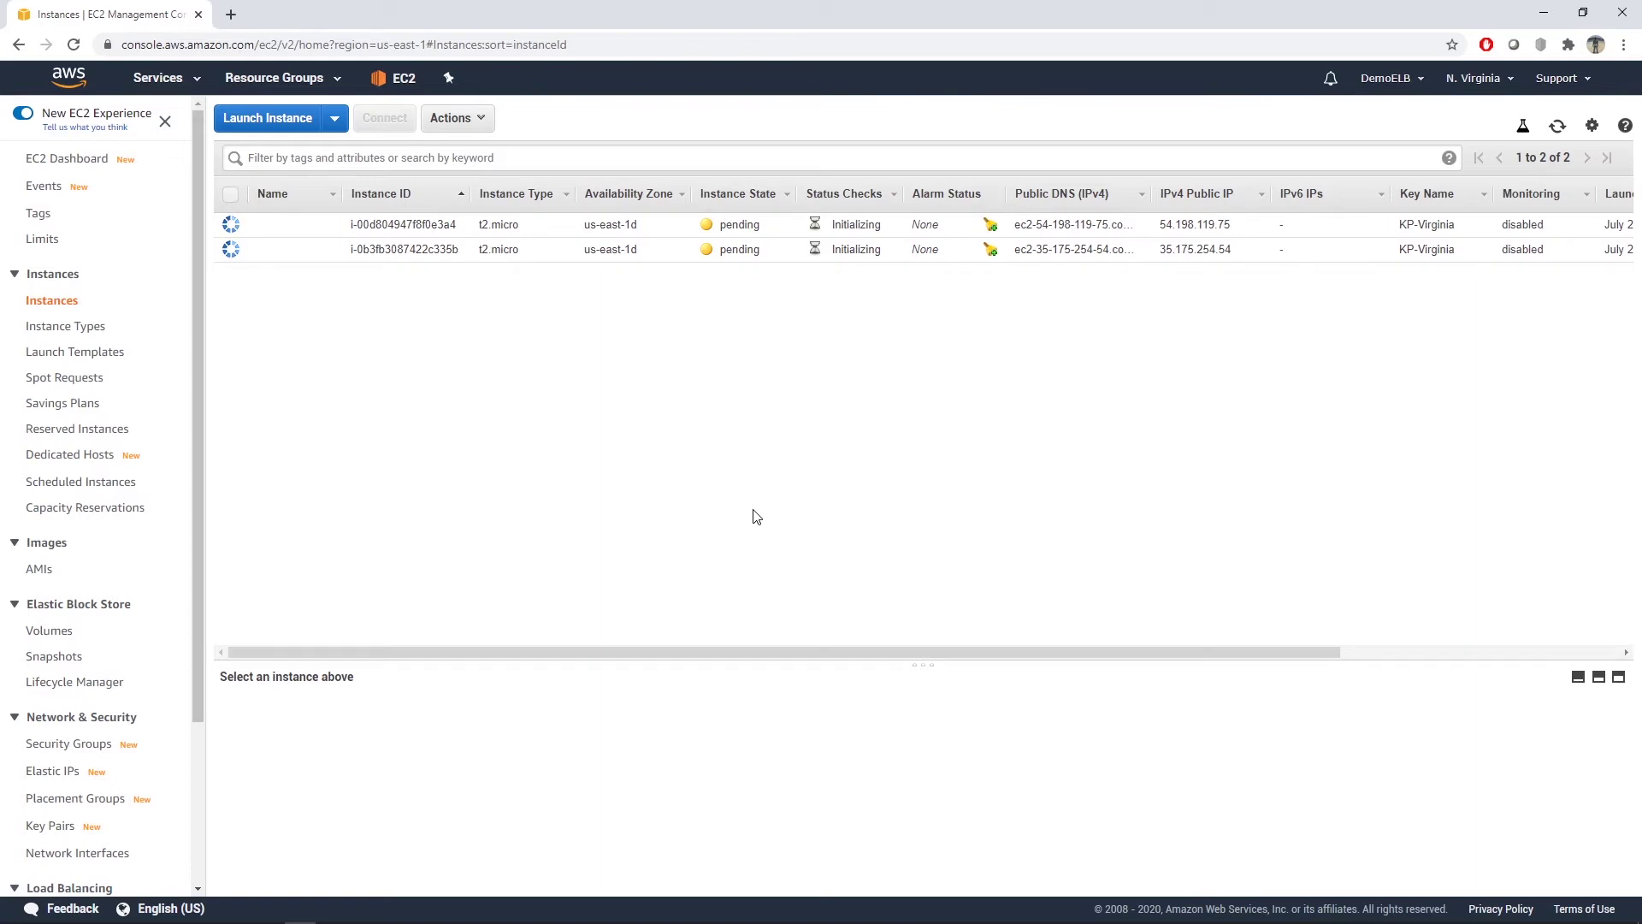
pyautogui.click(1557, 127)
# - Copy the first instance's IPv4 public IP and open its web page in a new browser tab
pyautogui.click(629, 224)
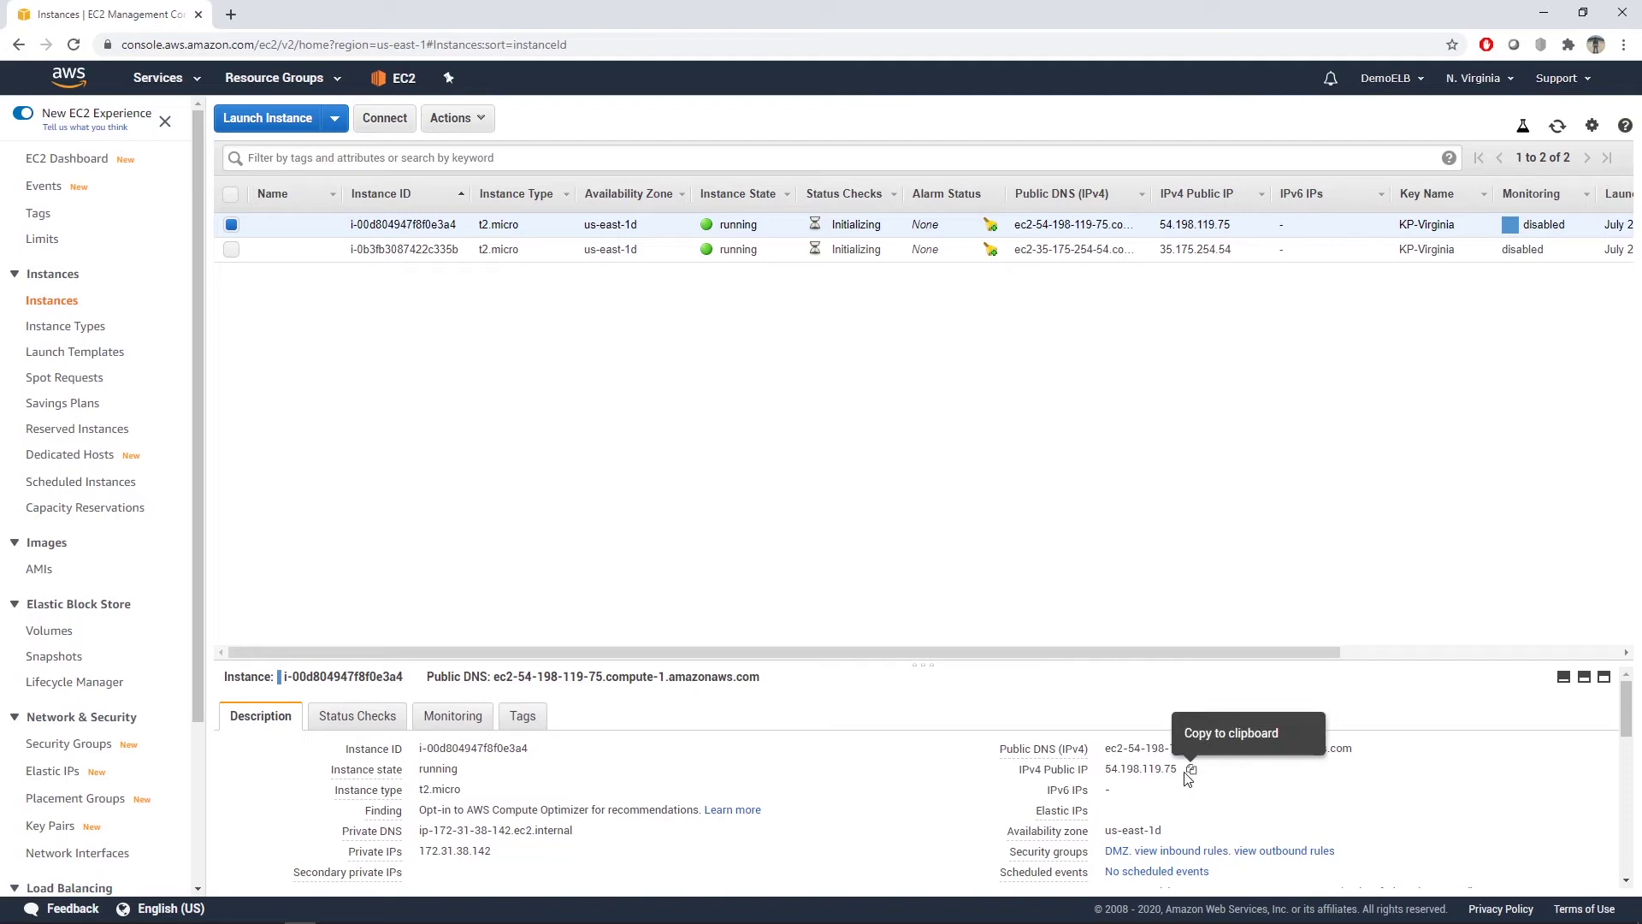
pyautogui.click(1190, 771)
pyautogui.hotkey('ctrl', 't')
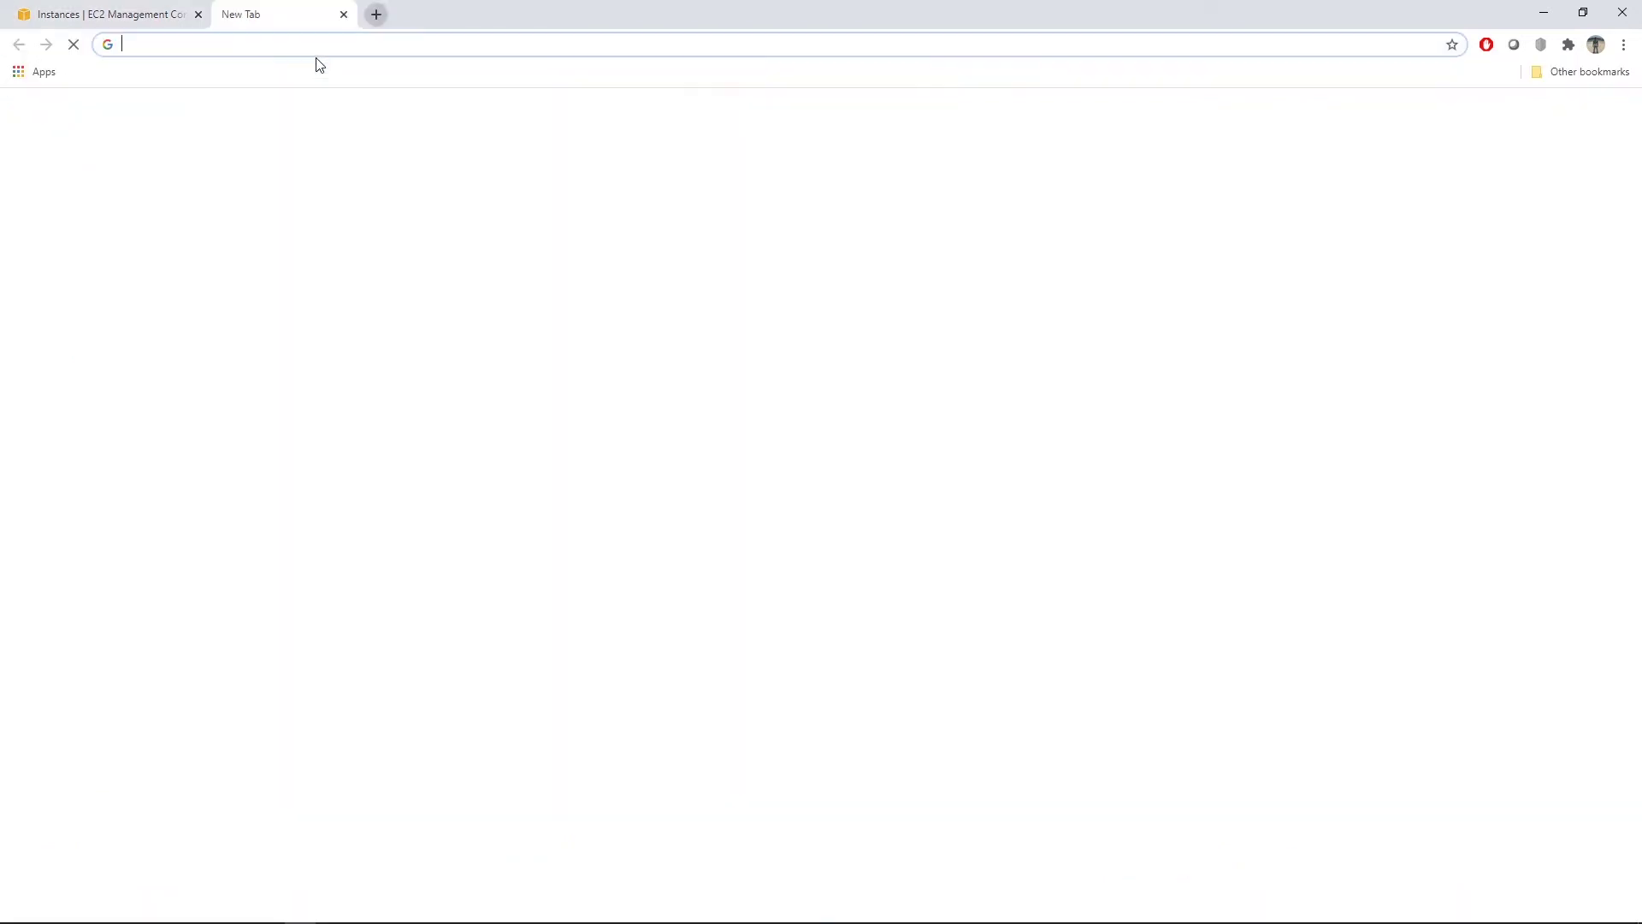
pyautogui.hotkey('ctrl', 'v')
pyautogui.press('Return')
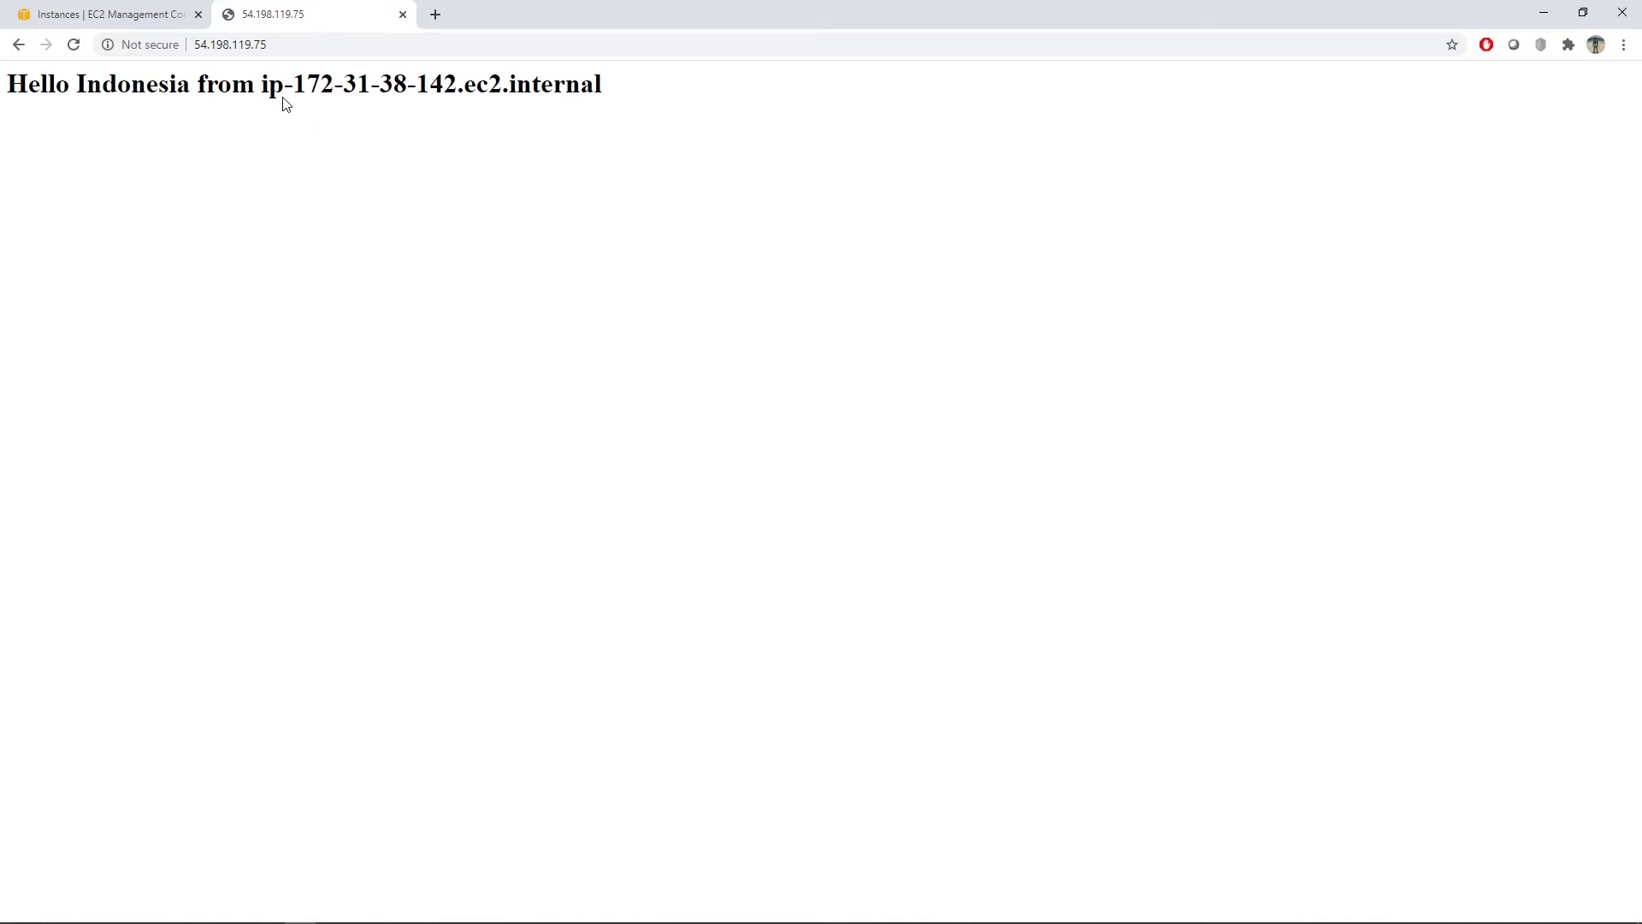
# - Copy the second instance's IPv4 public IP and load its web page in another new browser tab
pyautogui.click(128, 14)
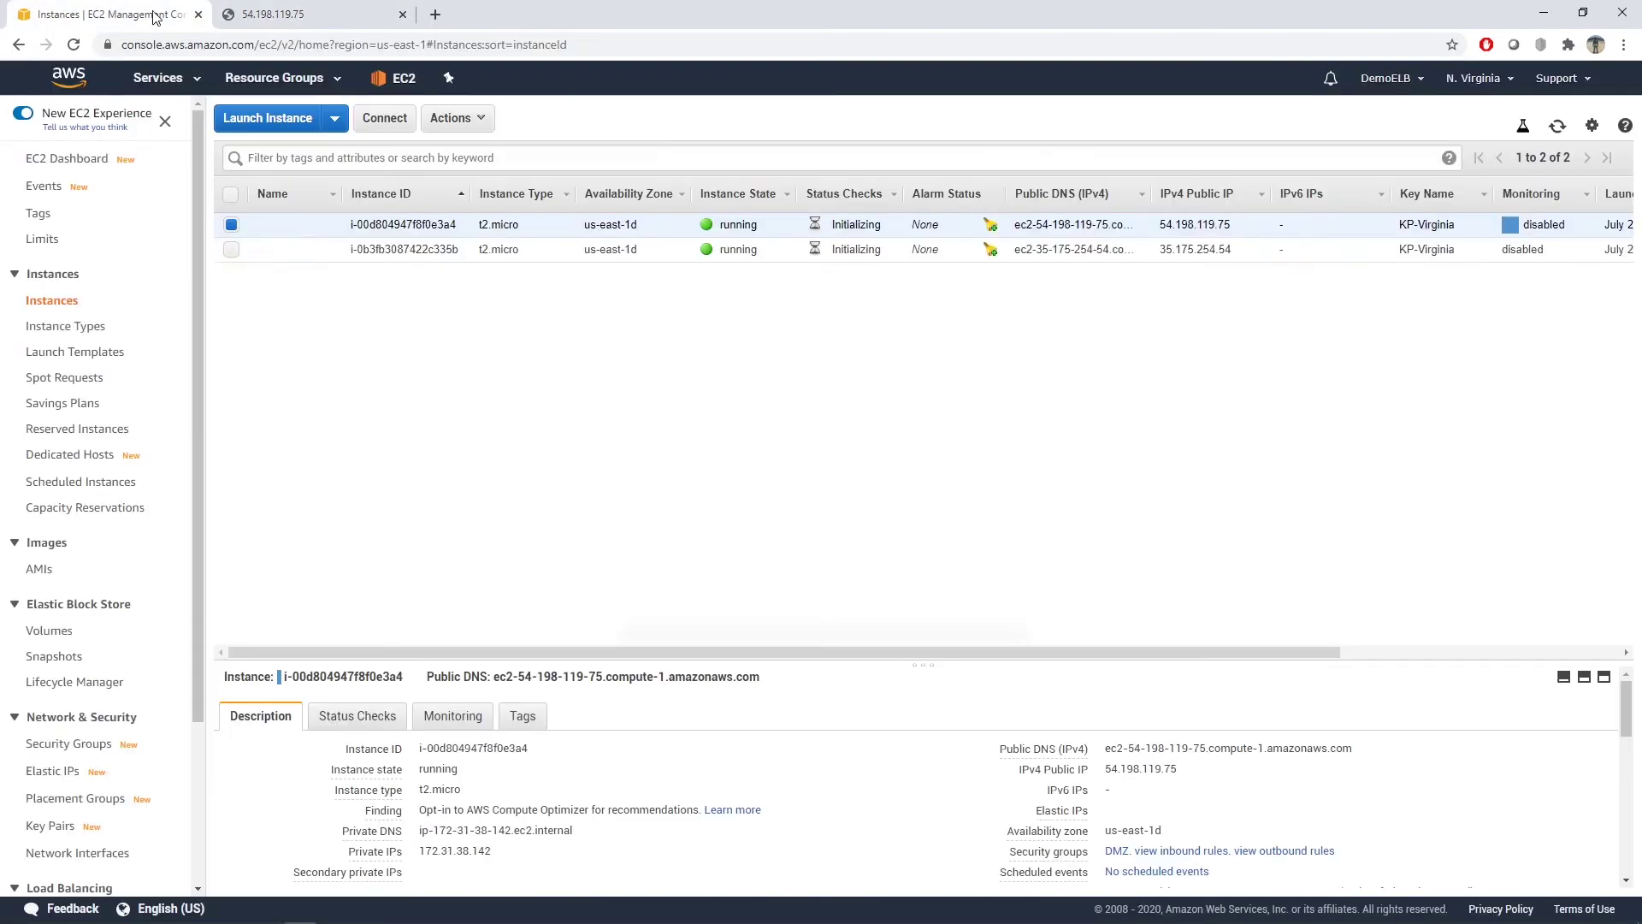
pyautogui.click(524, 251)
pyautogui.click(1191, 769)
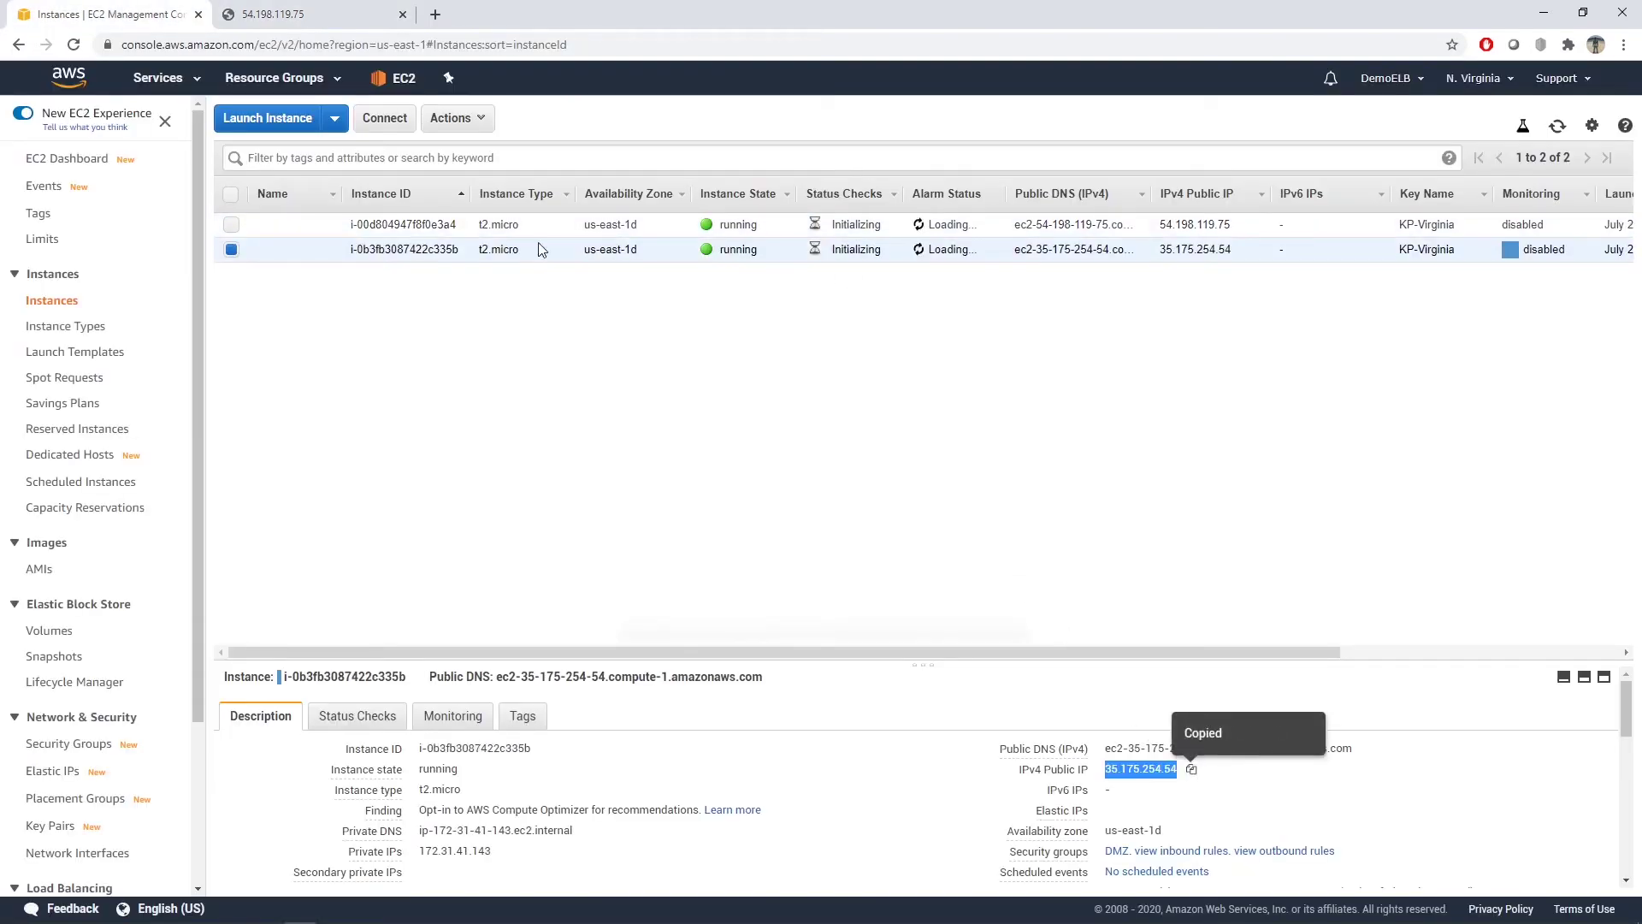
pyautogui.click(435, 14)
pyautogui.hotkey('ctrl', 'v')
pyautogui.press('Return')
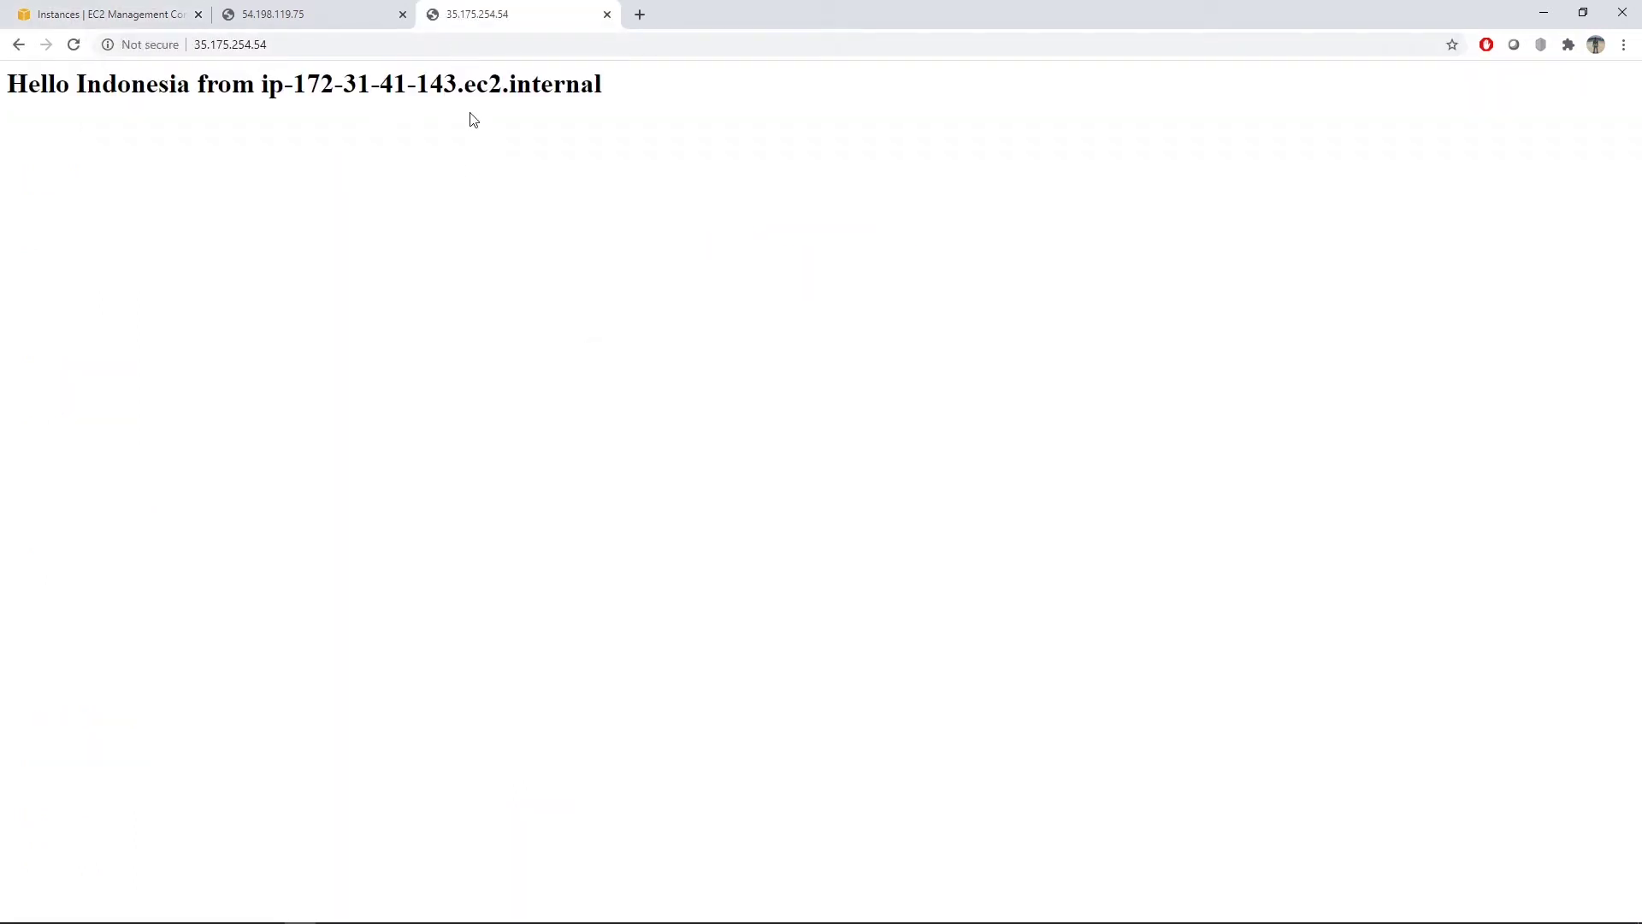
# - Compare the internal IP addresses in the greetings on the two instances' web pages
pyautogui.click(327, 10)
pyautogui.click(510, 11)
pyautogui.click(336, 9)
pyautogui.click(496, 11)
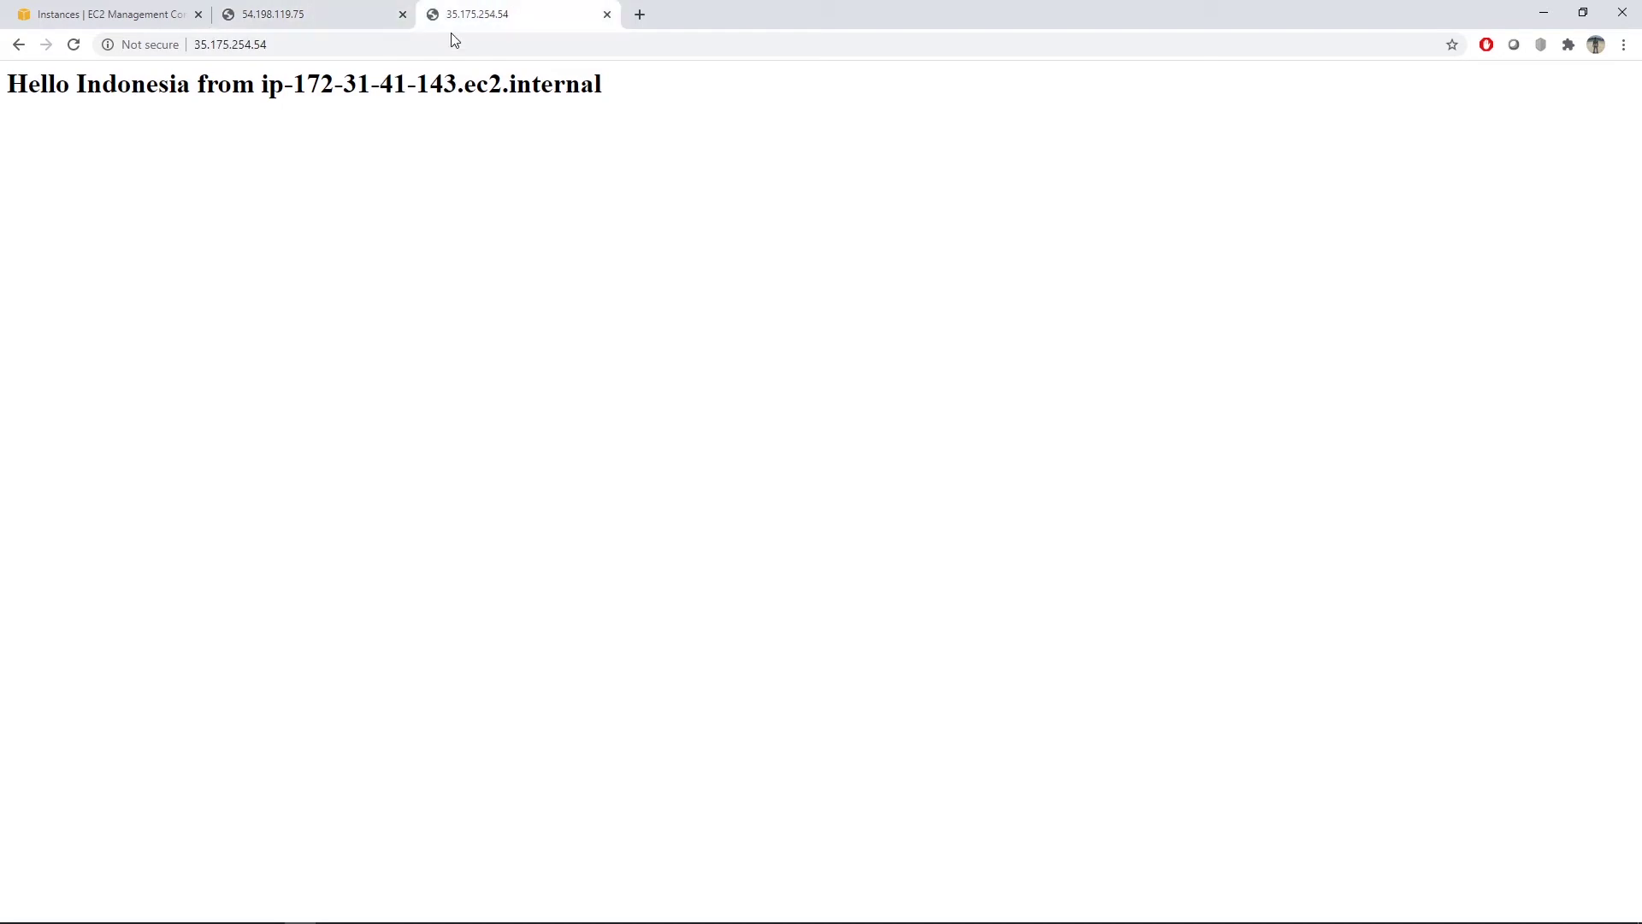
pyautogui.click(356, 6)
pyautogui.moveTo(300, 79); pyautogui.dragTo(459, 84)
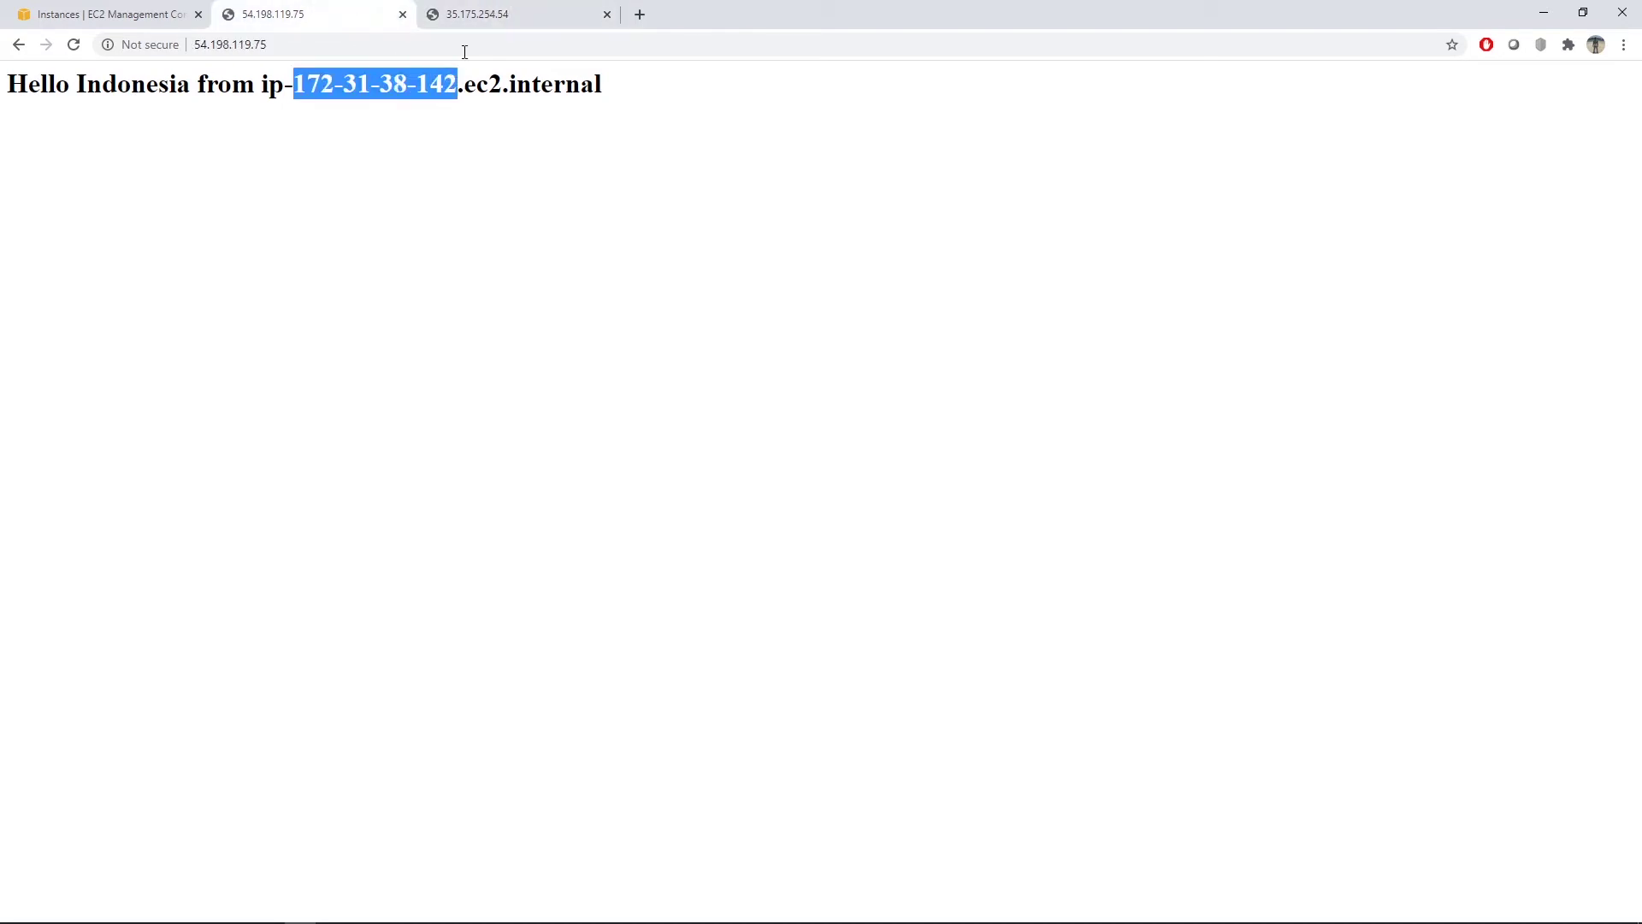
pyautogui.click(469, 16)
pyautogui.moveTo(306, 88); pyautogui.dragTo(453, 87)
pyautogui.click(377, 23)
pyautogui.moveTo(304, 84); pyautogui.dragTo(459, 84)
pyautogui.click(453, 14)
pyautogui.click(351, 10)
pyautogui.click(467, 12)
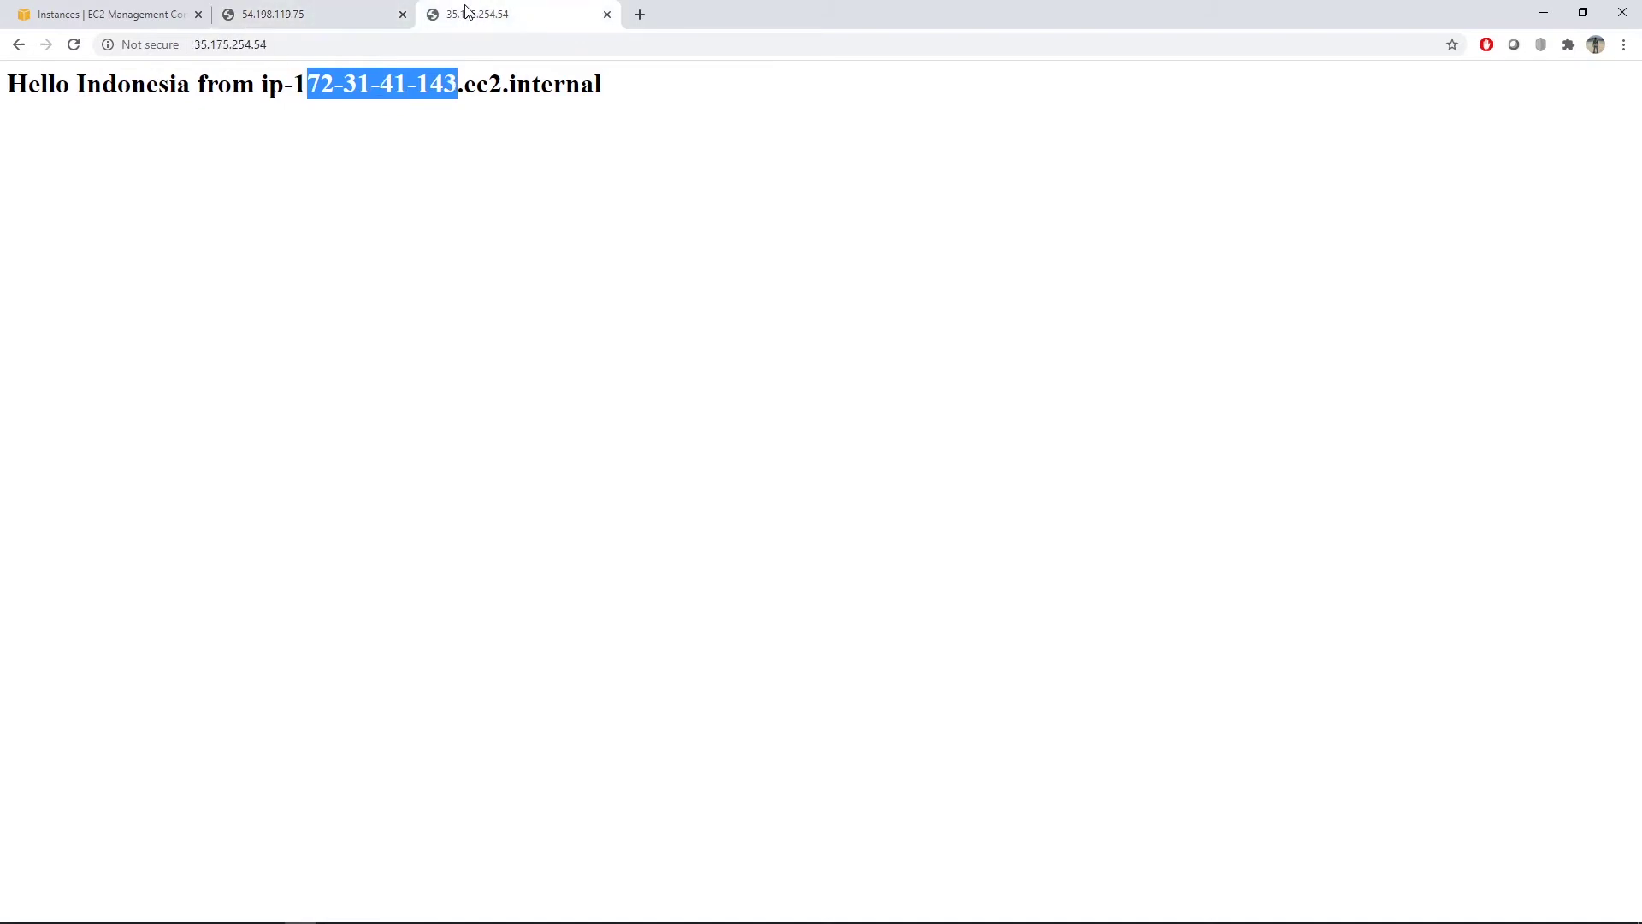
# - Return to the EC2 console and start creating an Application Load Balancer for HTTP and HTTPS traffic
pyautogui.click(144, 12)
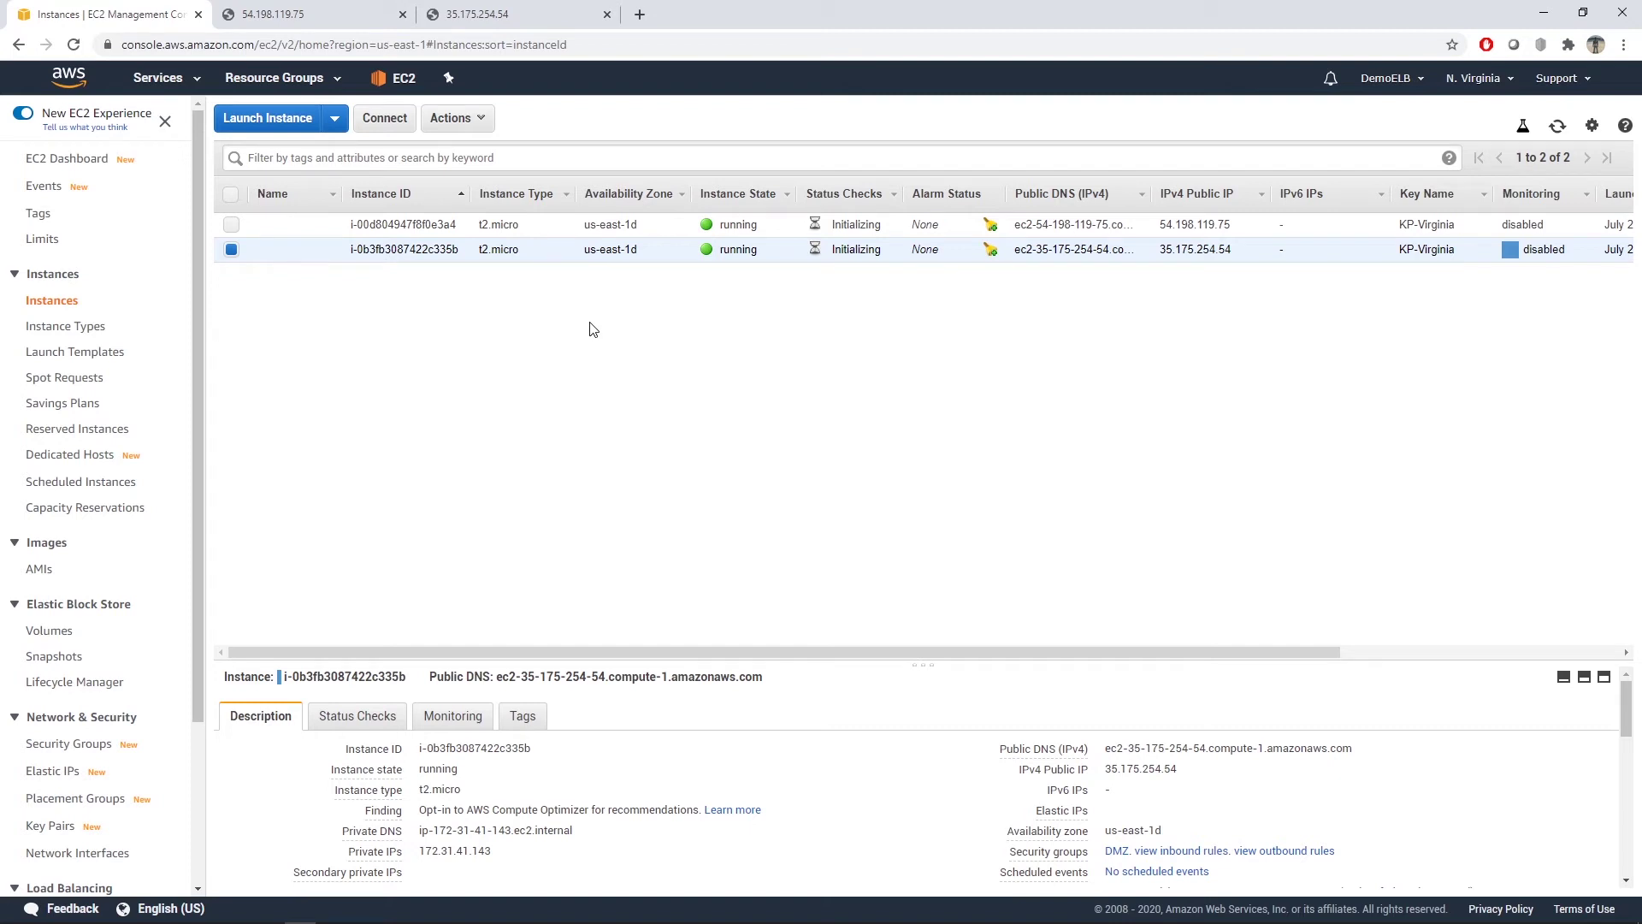
pyautogui.scroll(-3, 141, 428)
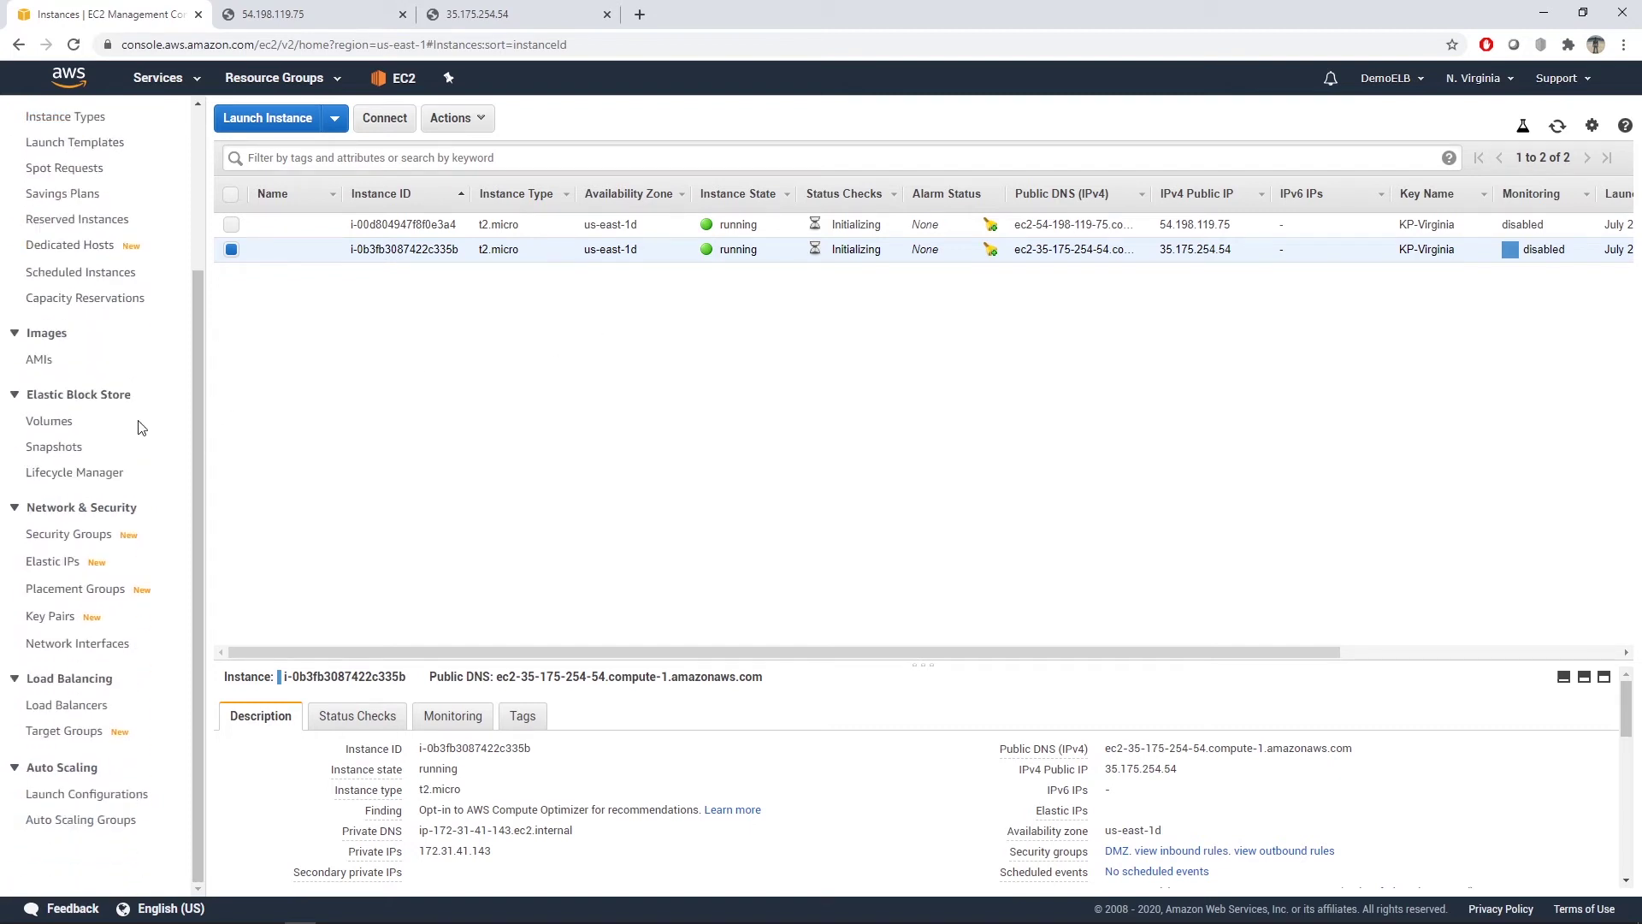
pyautogui.click(67, 707)
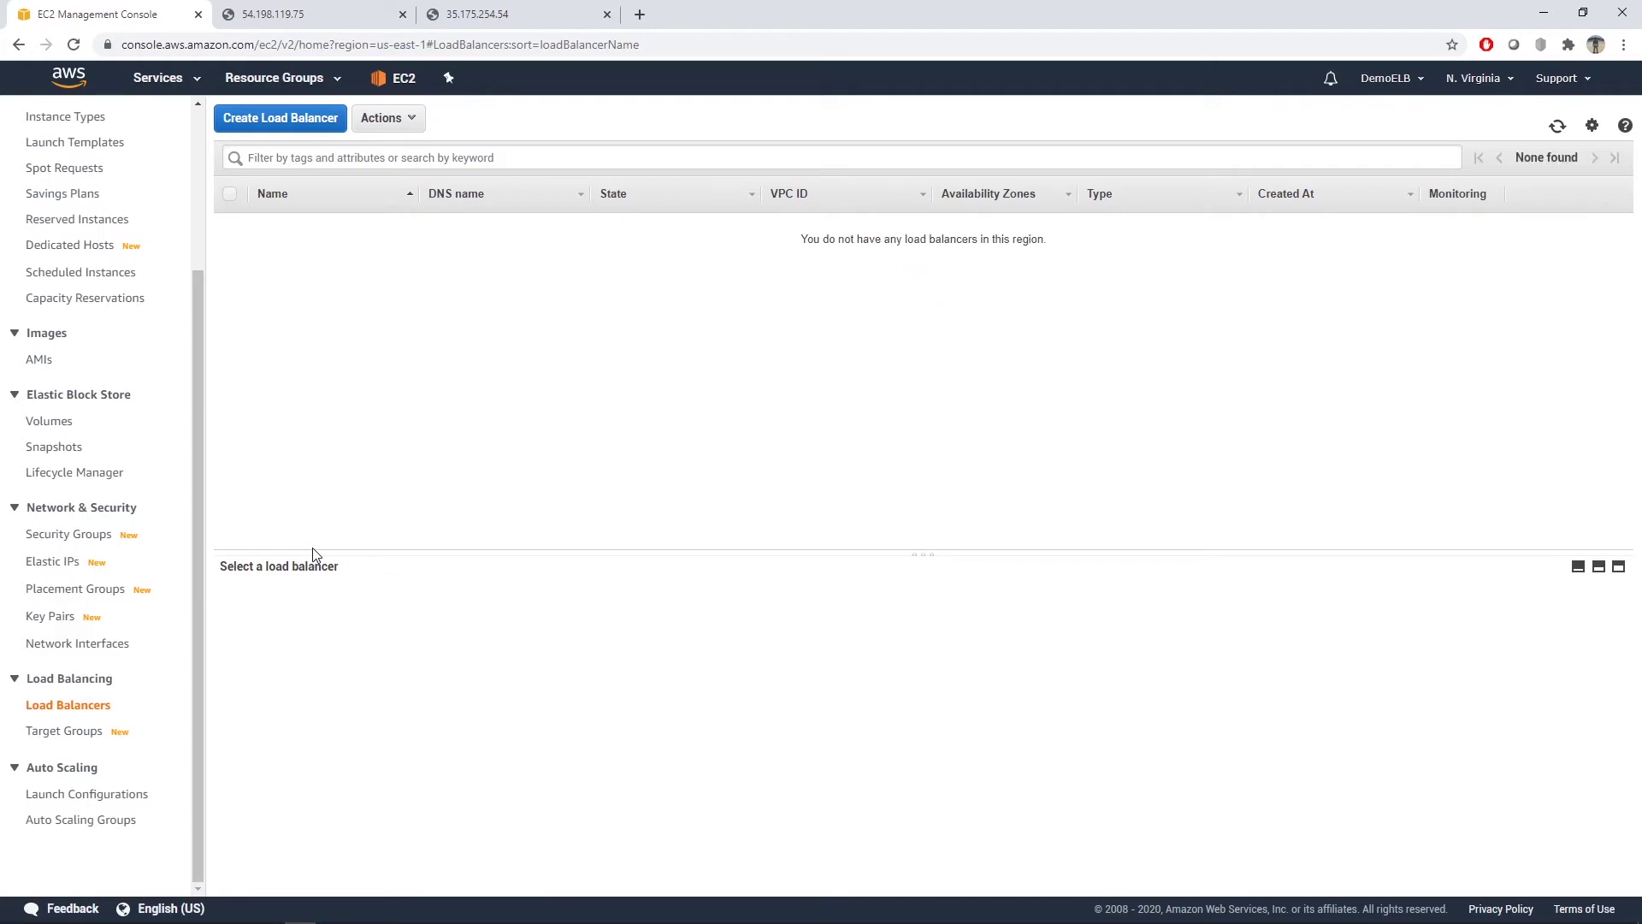
pyautogui.click(336, 122)
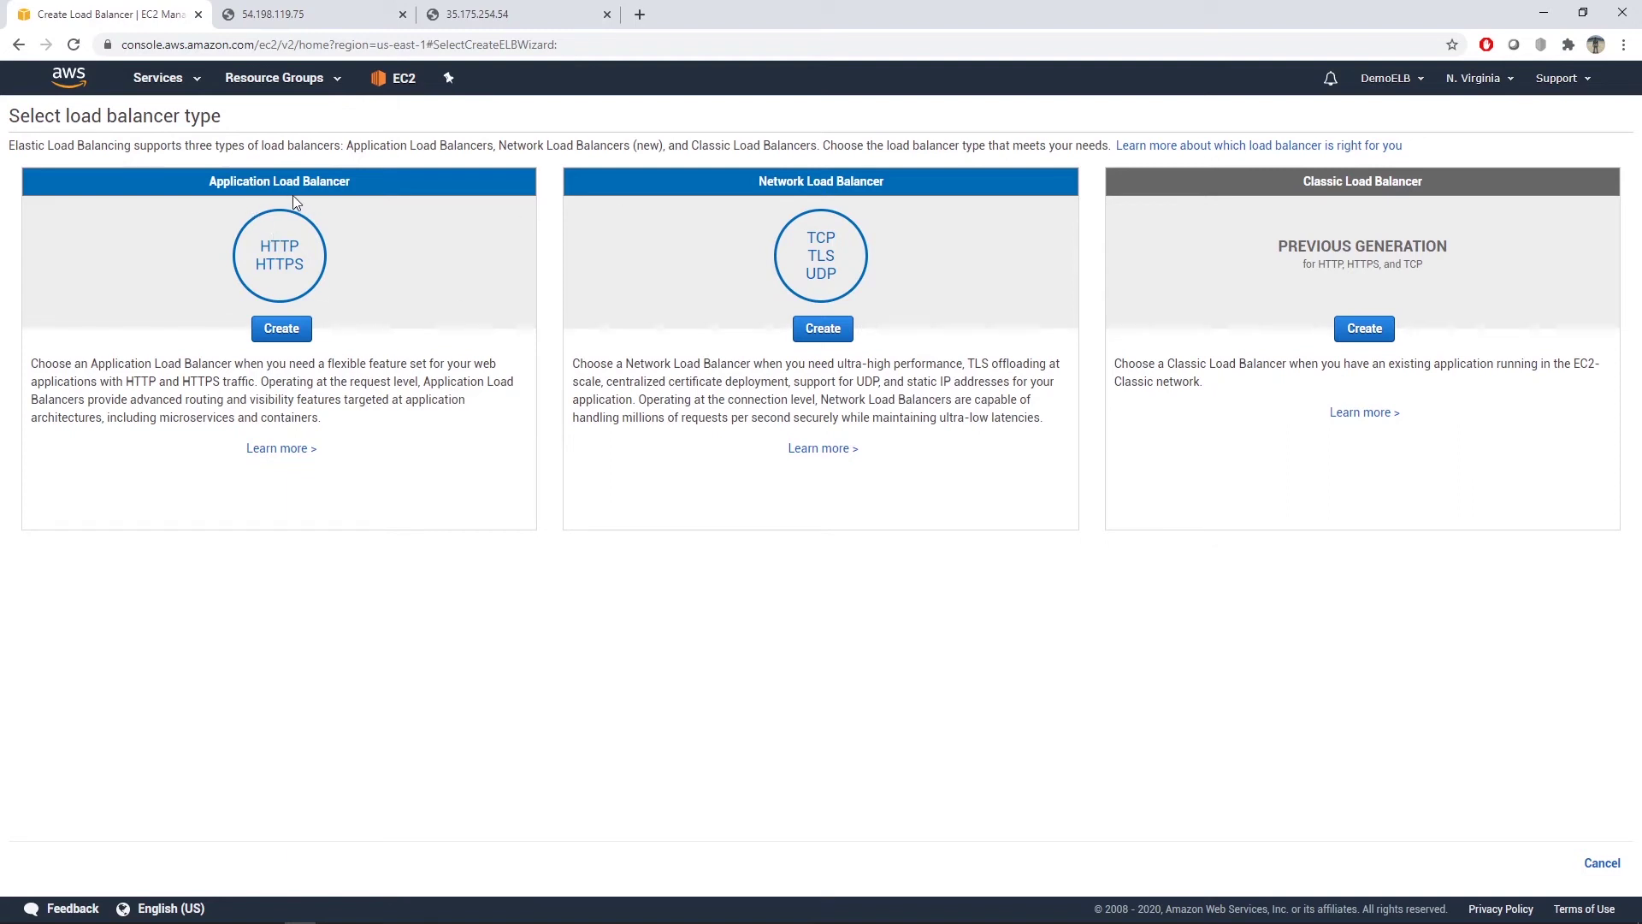
pyautogui.click(281, 329)
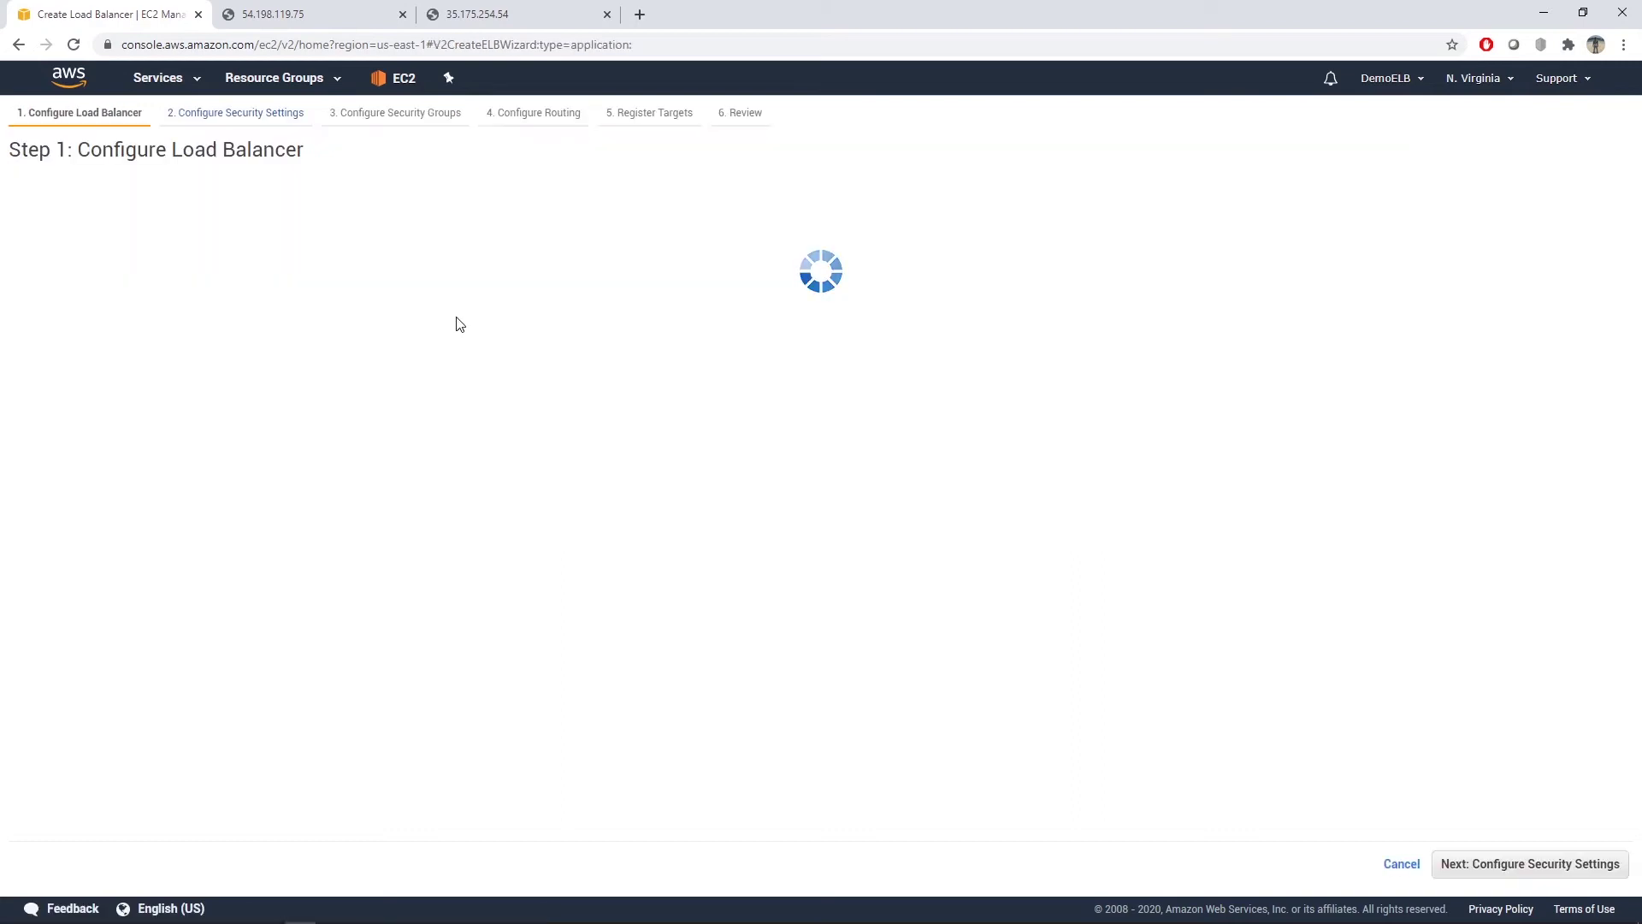
# - Name the load balancer Demo-ELB
pyautogui.click(248, 246)
pyautogui.write('Demo-')
pyautogui.press('capslock')
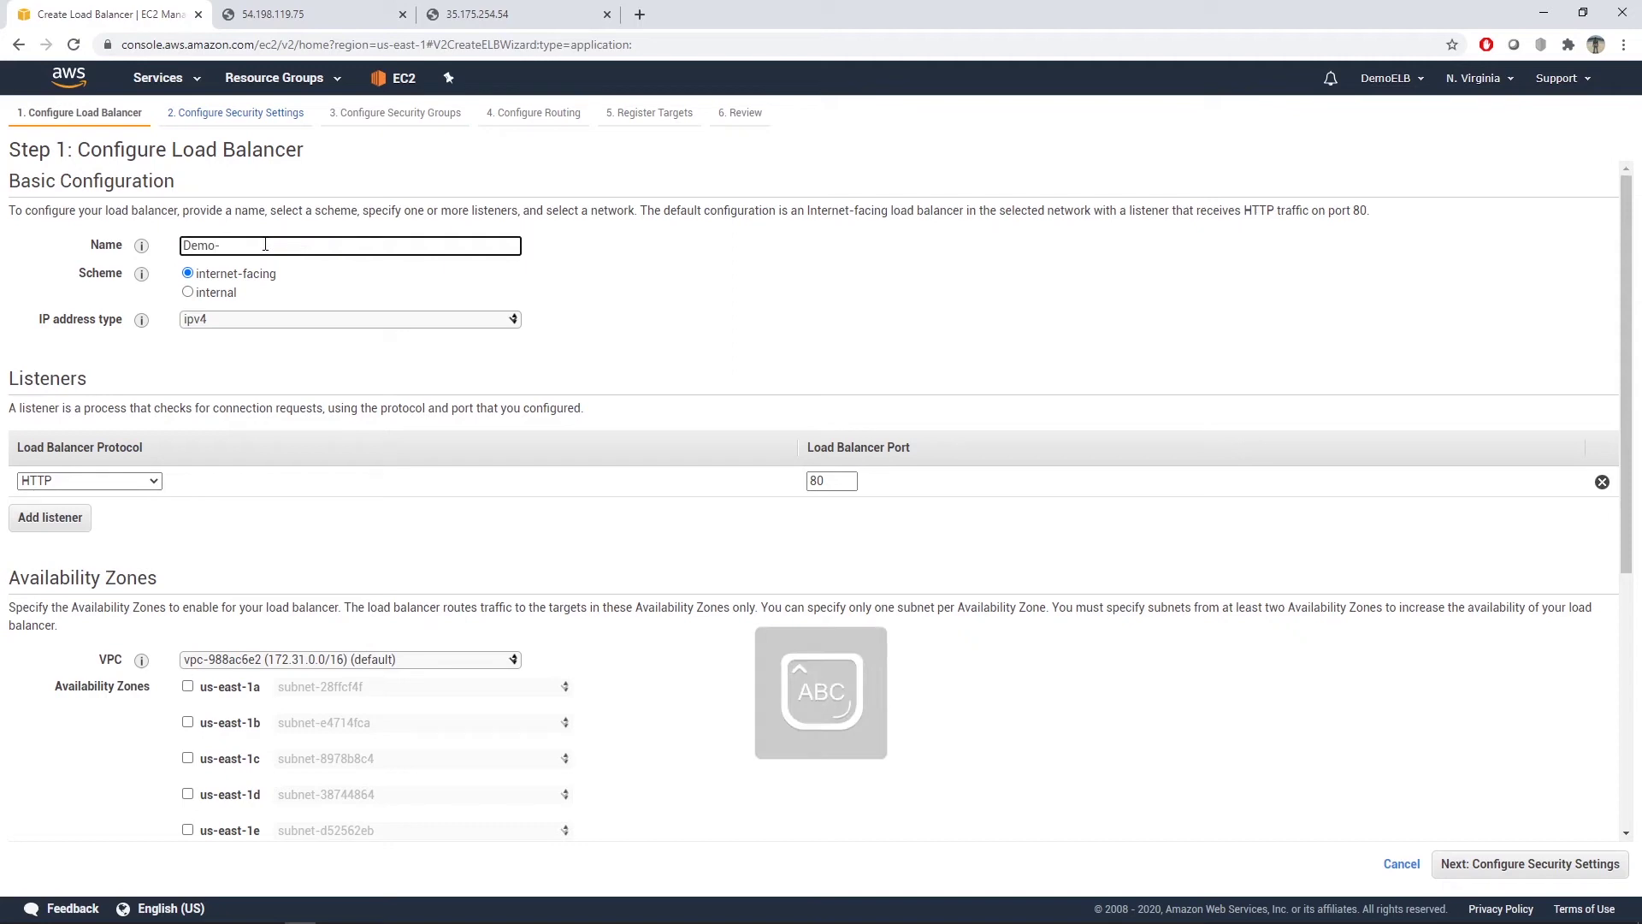
pyautogui.write('ELB')
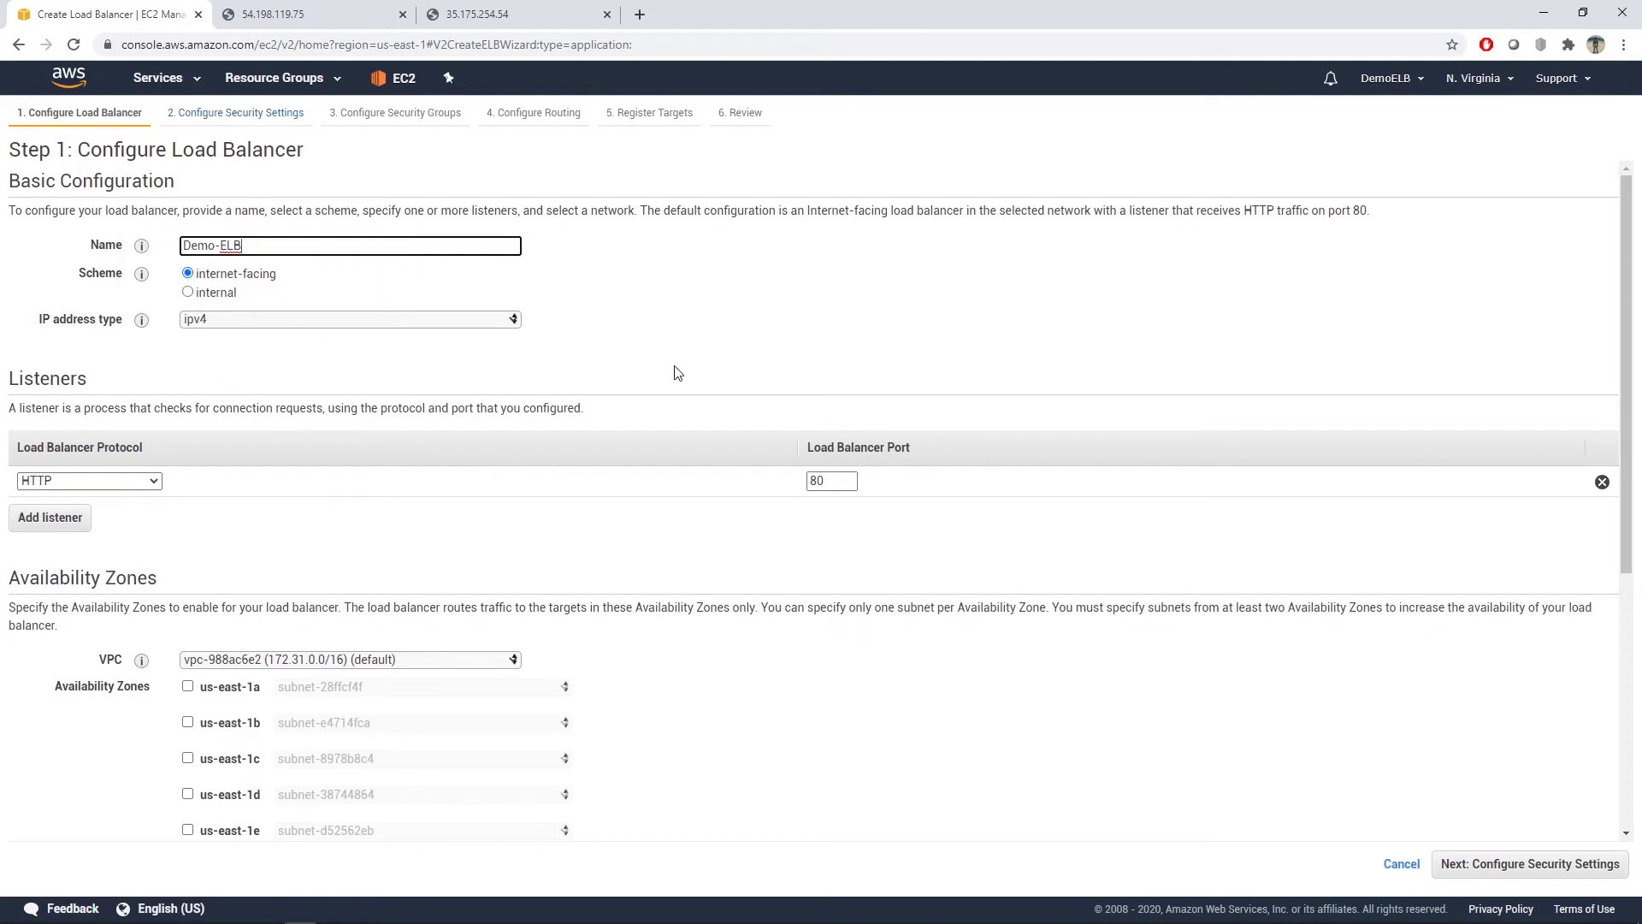
# - Enable all six availability zones, us-east-1a through us-east-1f, for the load balancer and continue to its security settings
pyautogui.scroll(-3, 678, 372)
pyautogui.scroll(2, 293, 377)
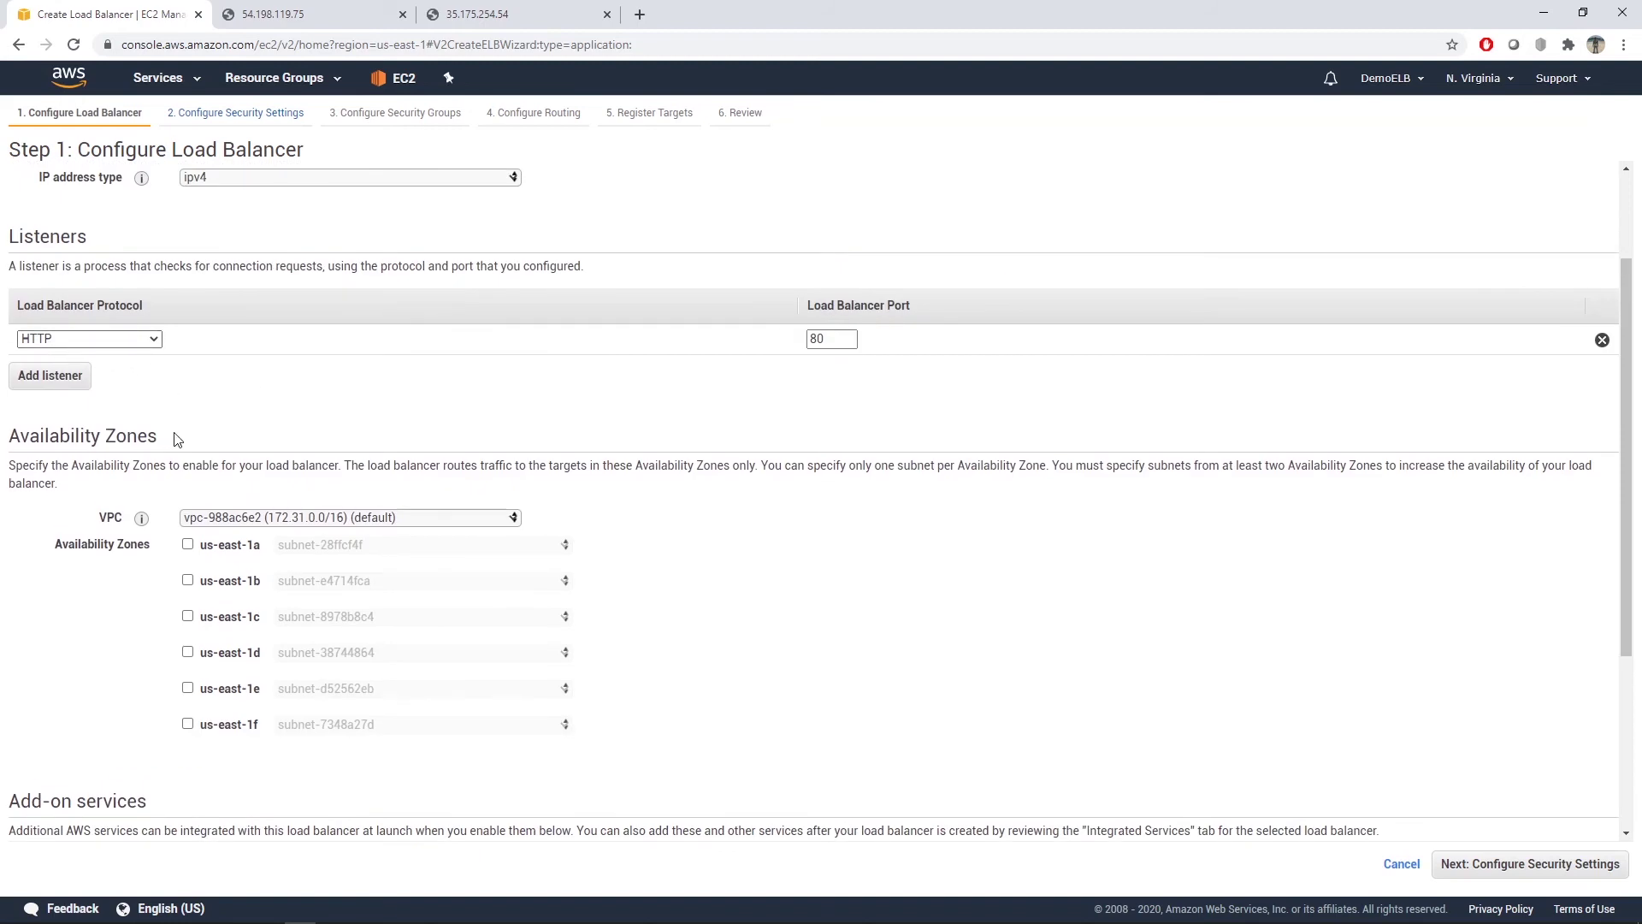
pyautogui.scroll(-2, 172, 441)
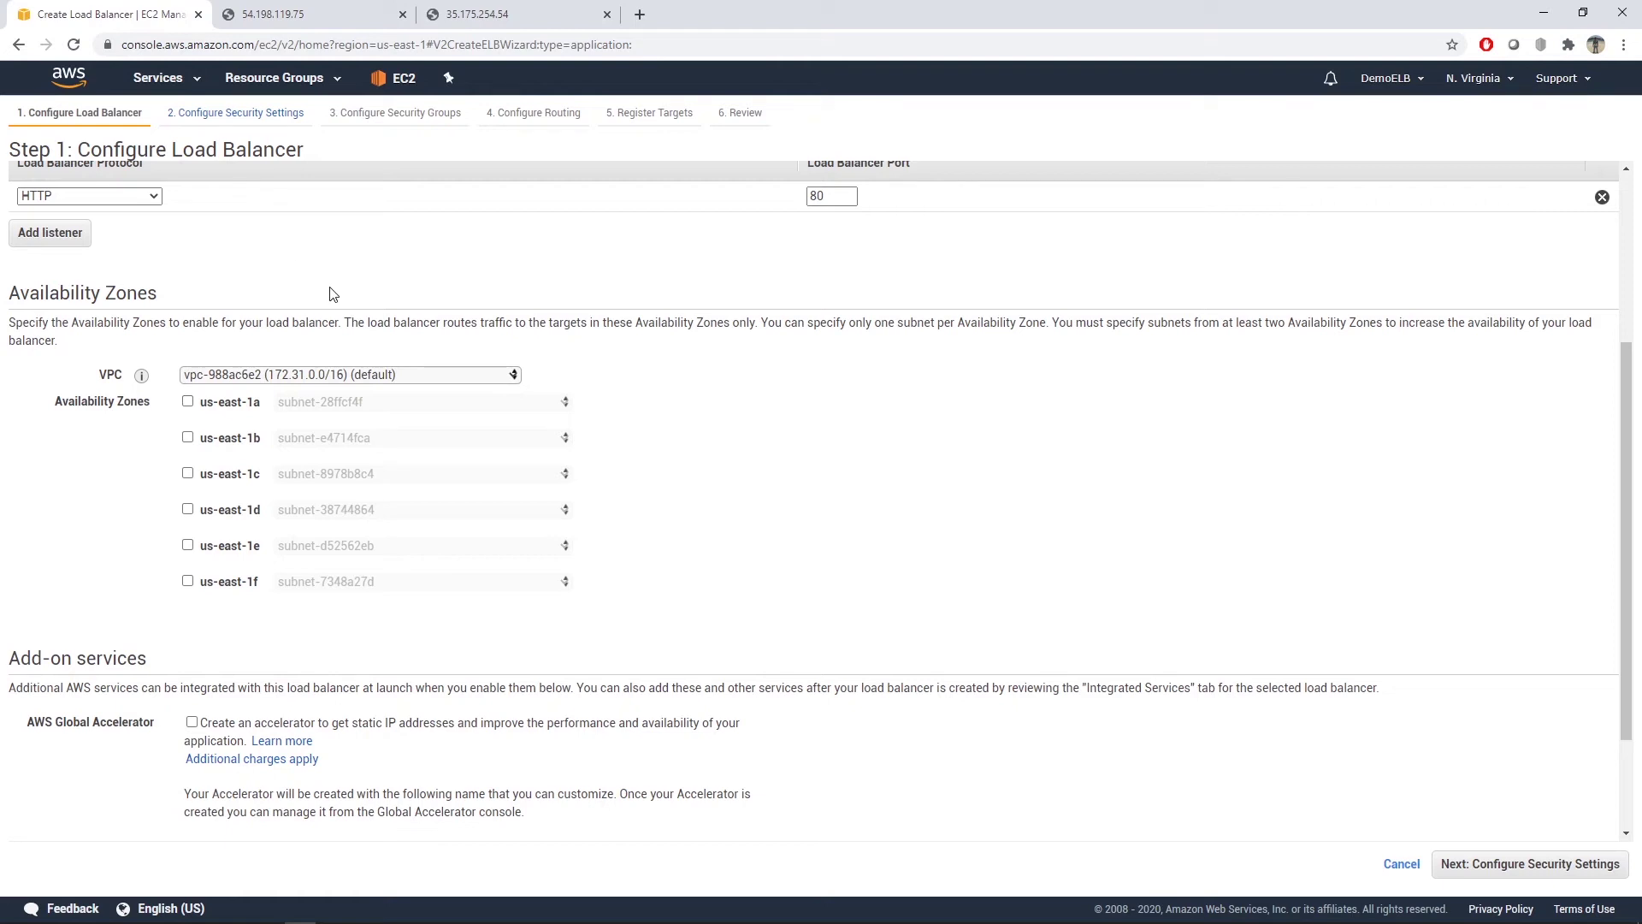
pyautogui.click(188, 402)
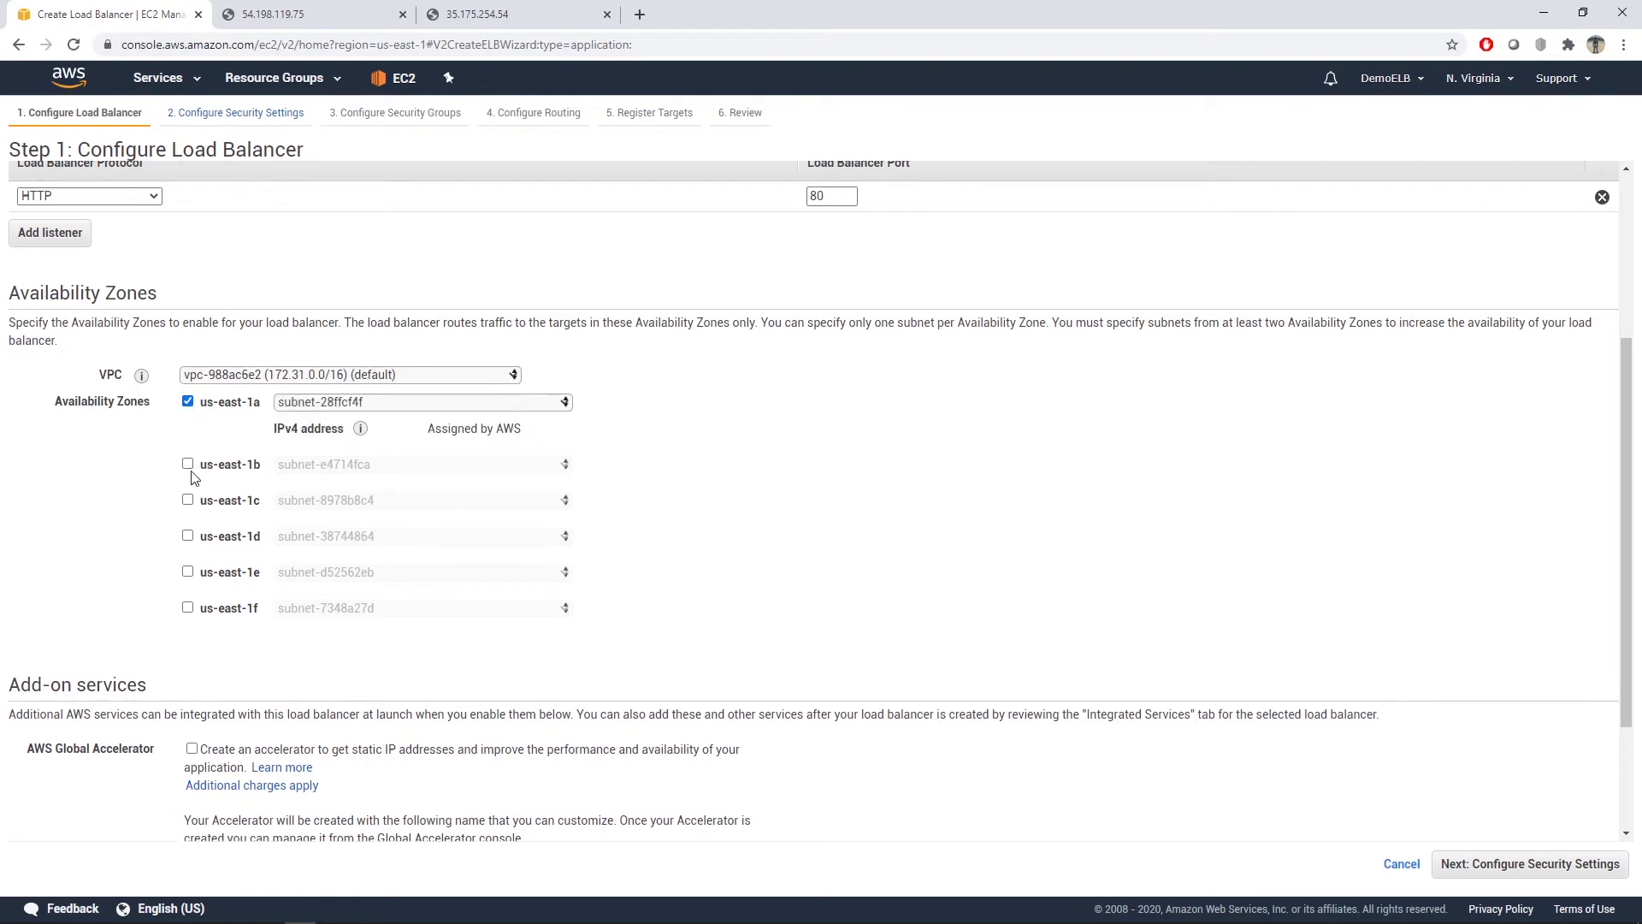
pyautogui.click(187, 464)
pyautogui.click(188, 526)
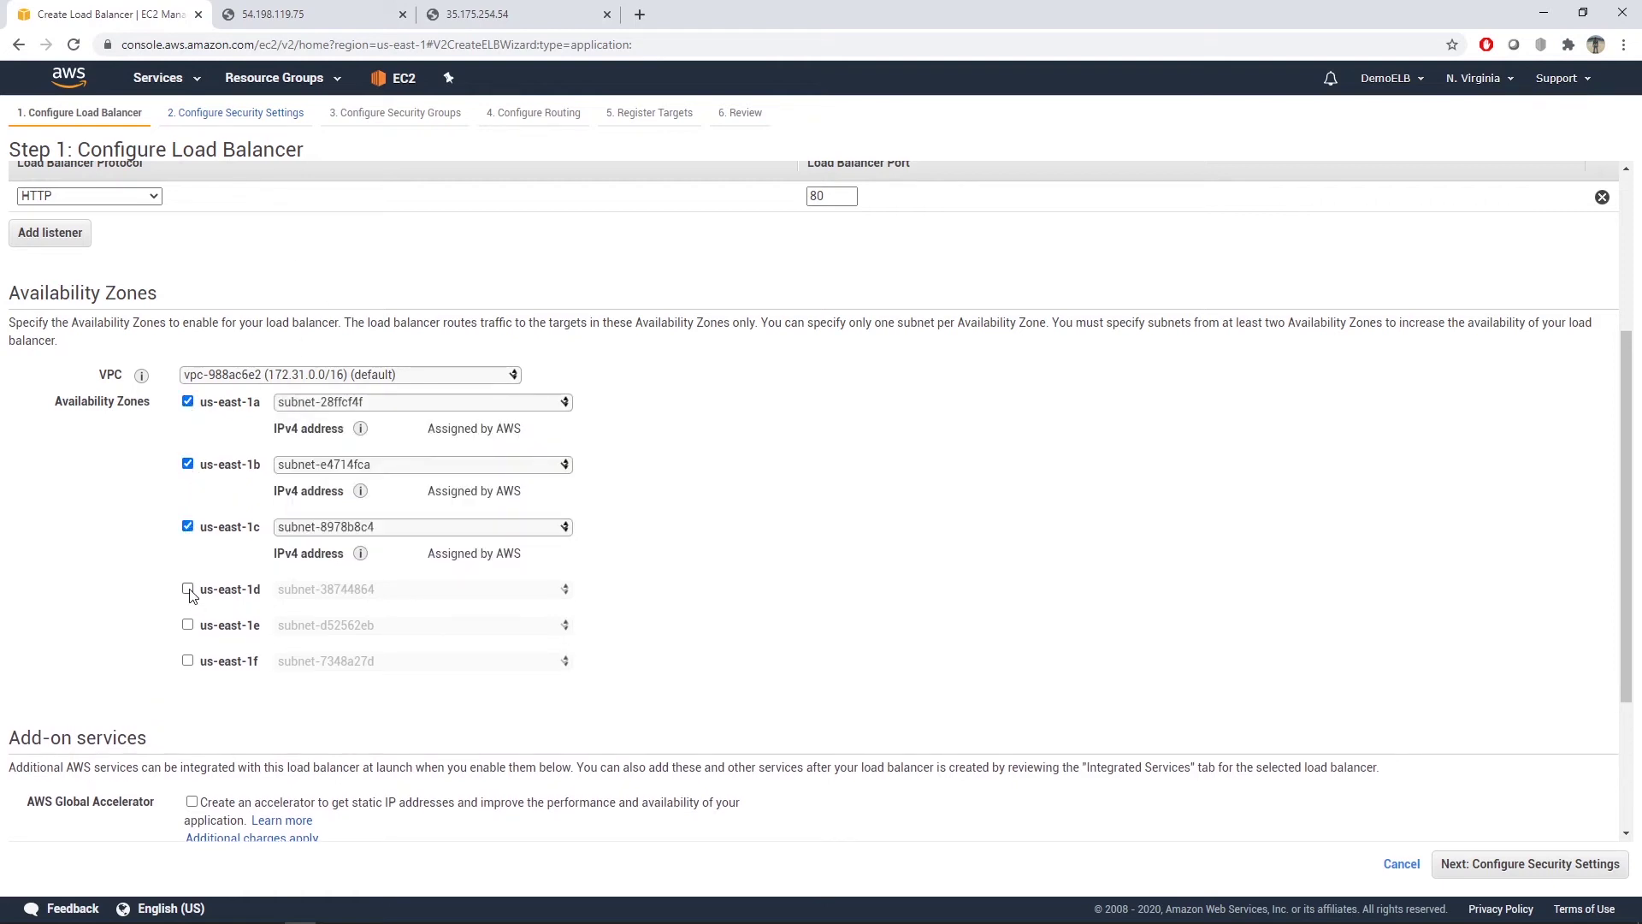
pyautogui.click(188, 590)
pyautogui.click(188, 653)
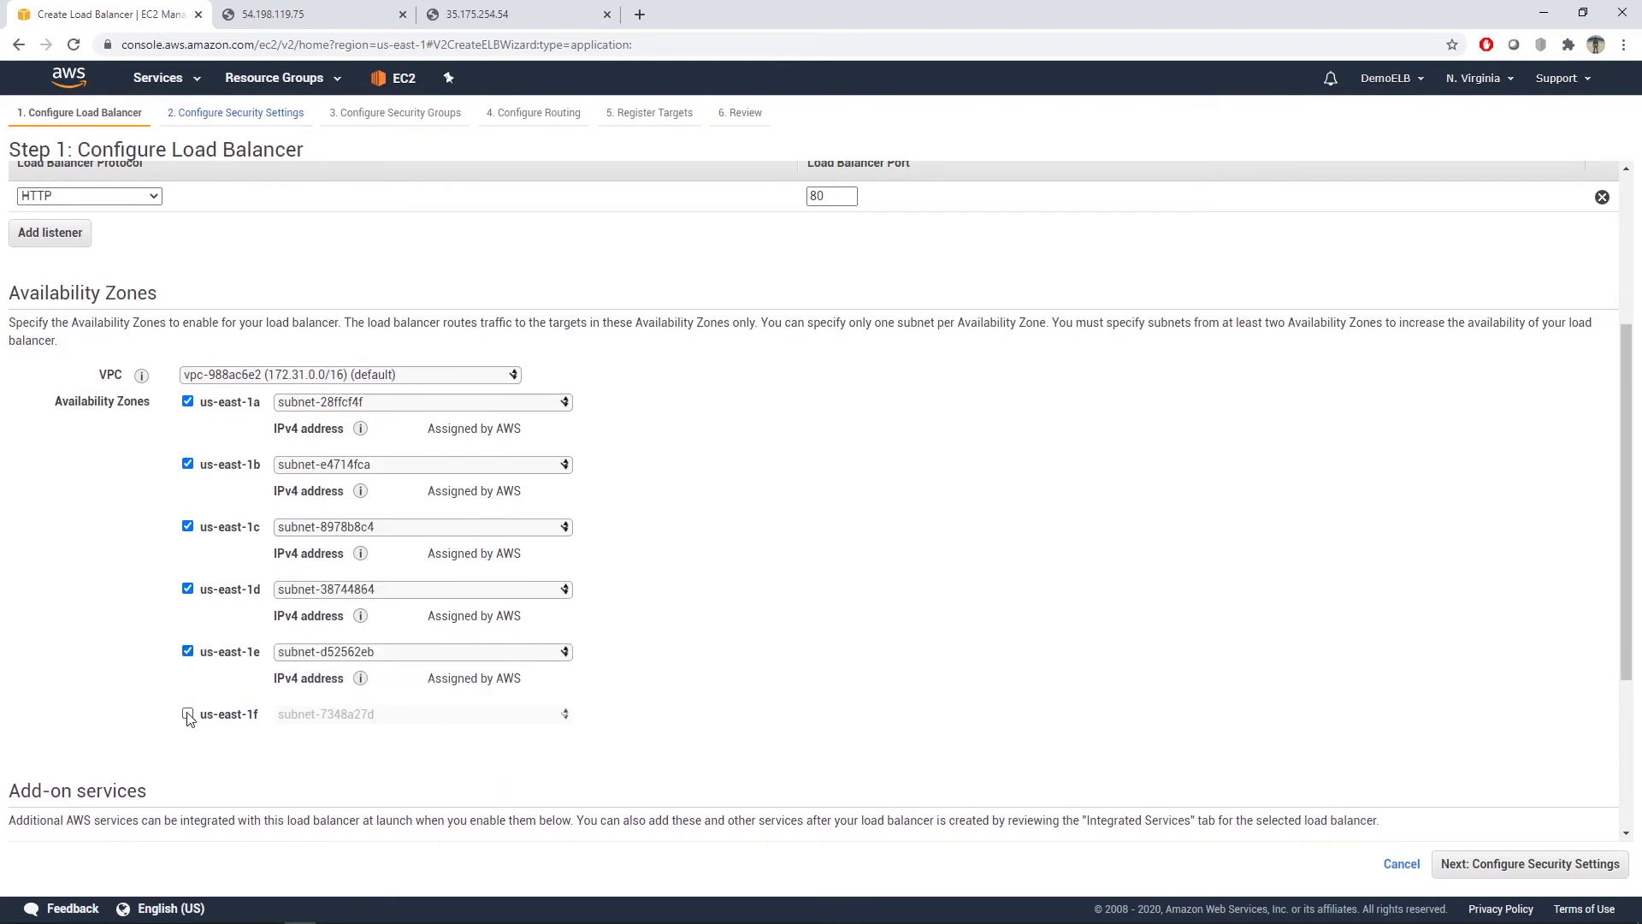
pyautogui.click(188, 714)
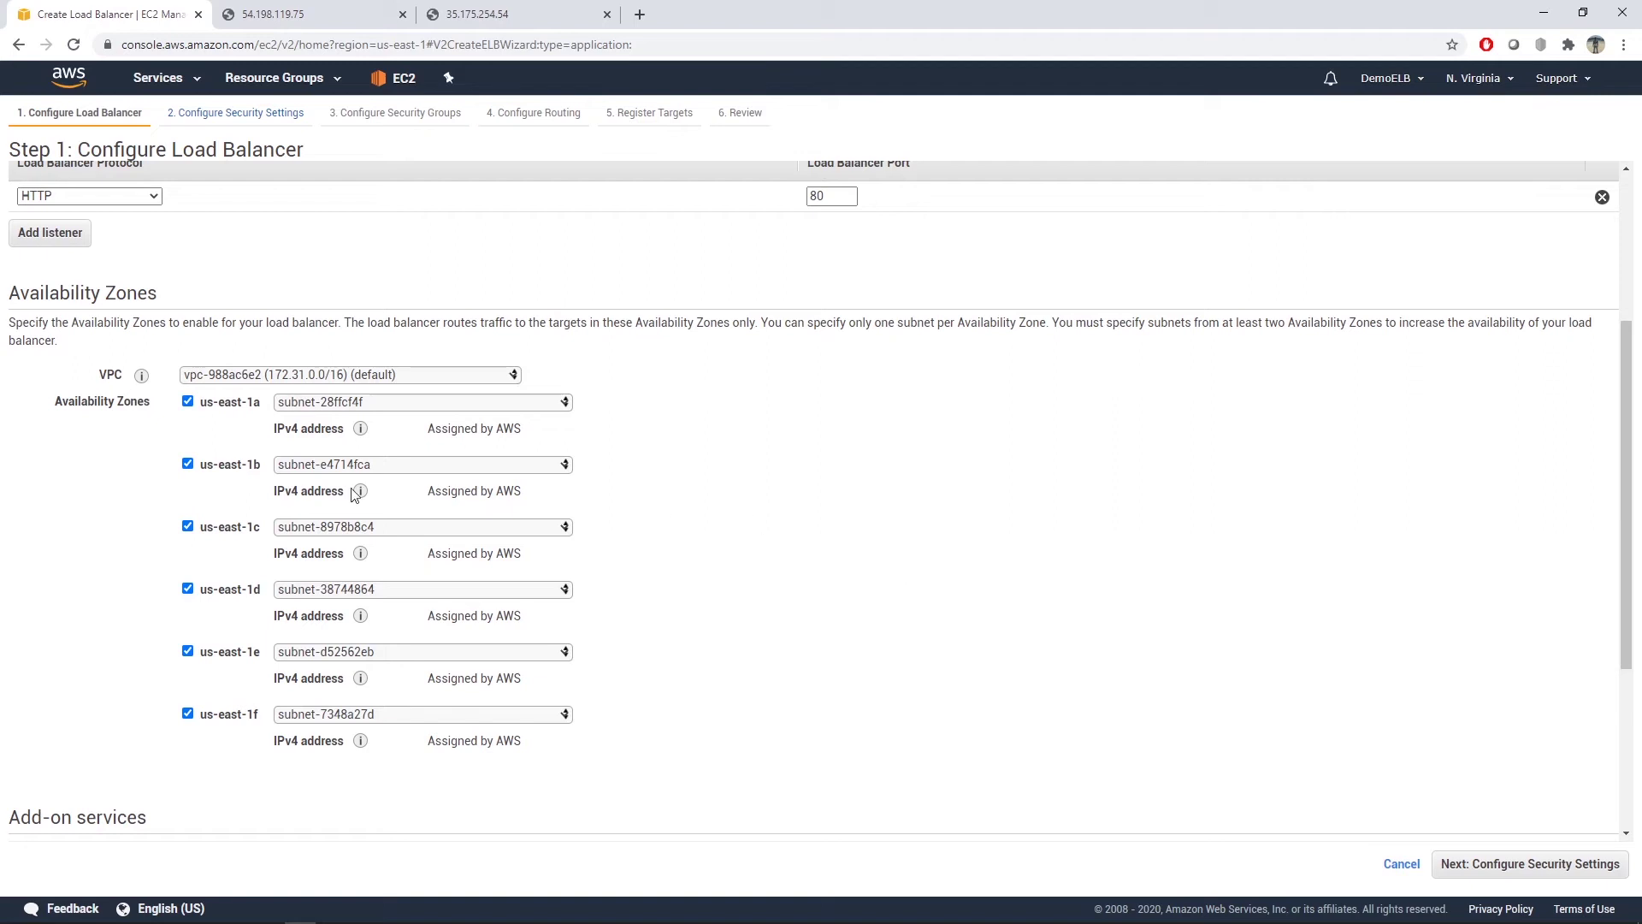
pyautogui.scroll(-4, 1067, 533)
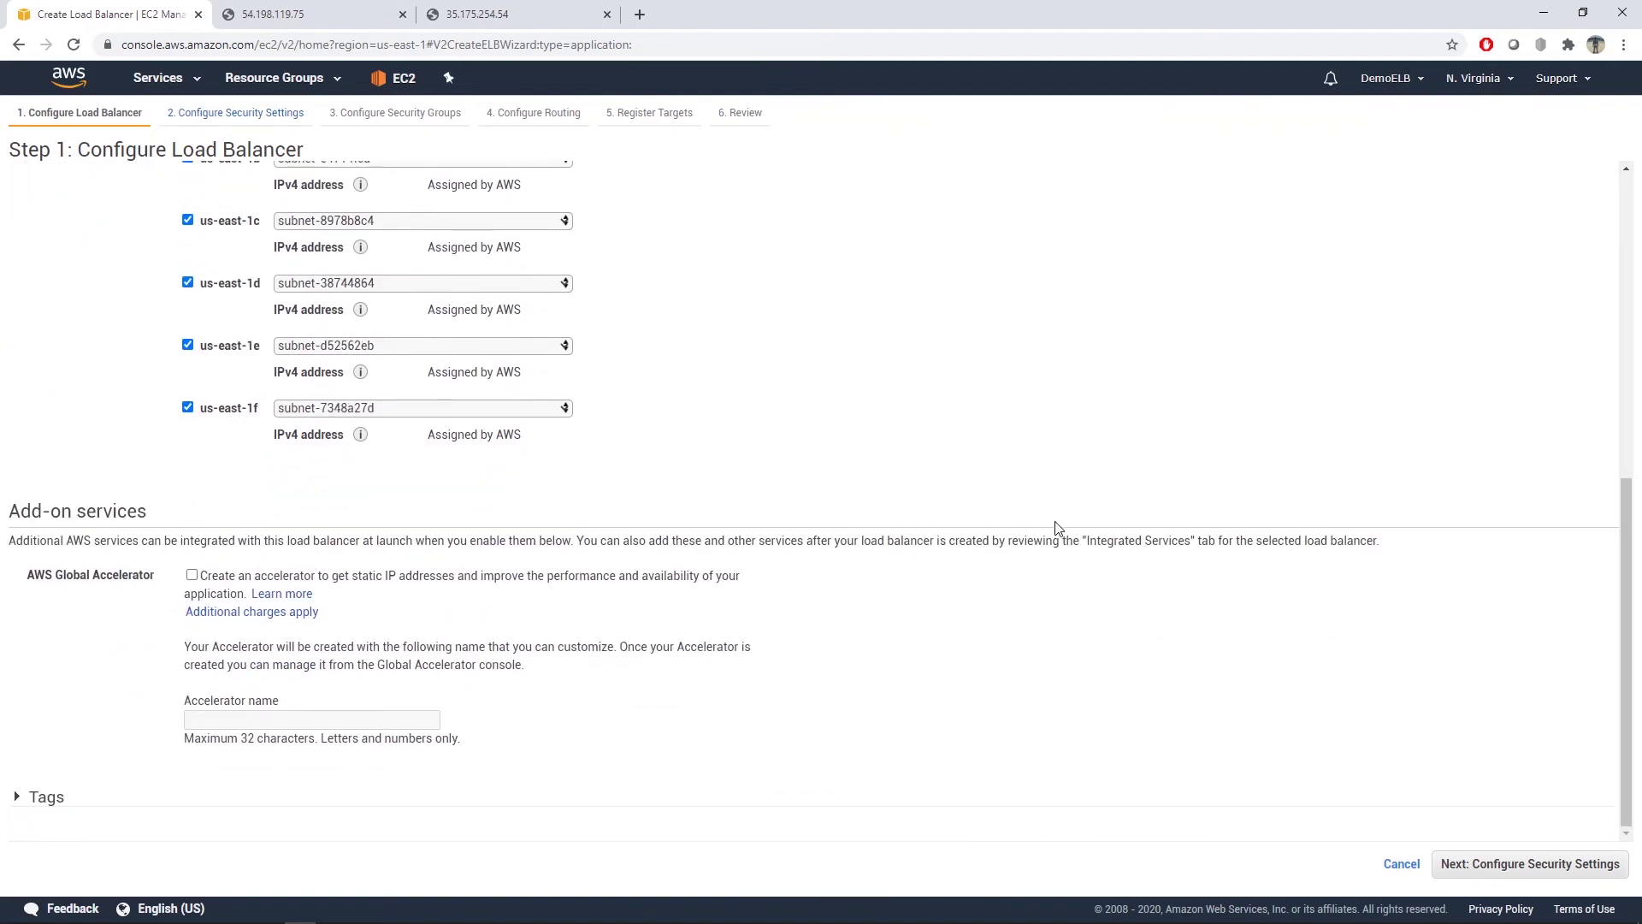
pyautogui.click(1507, 863)
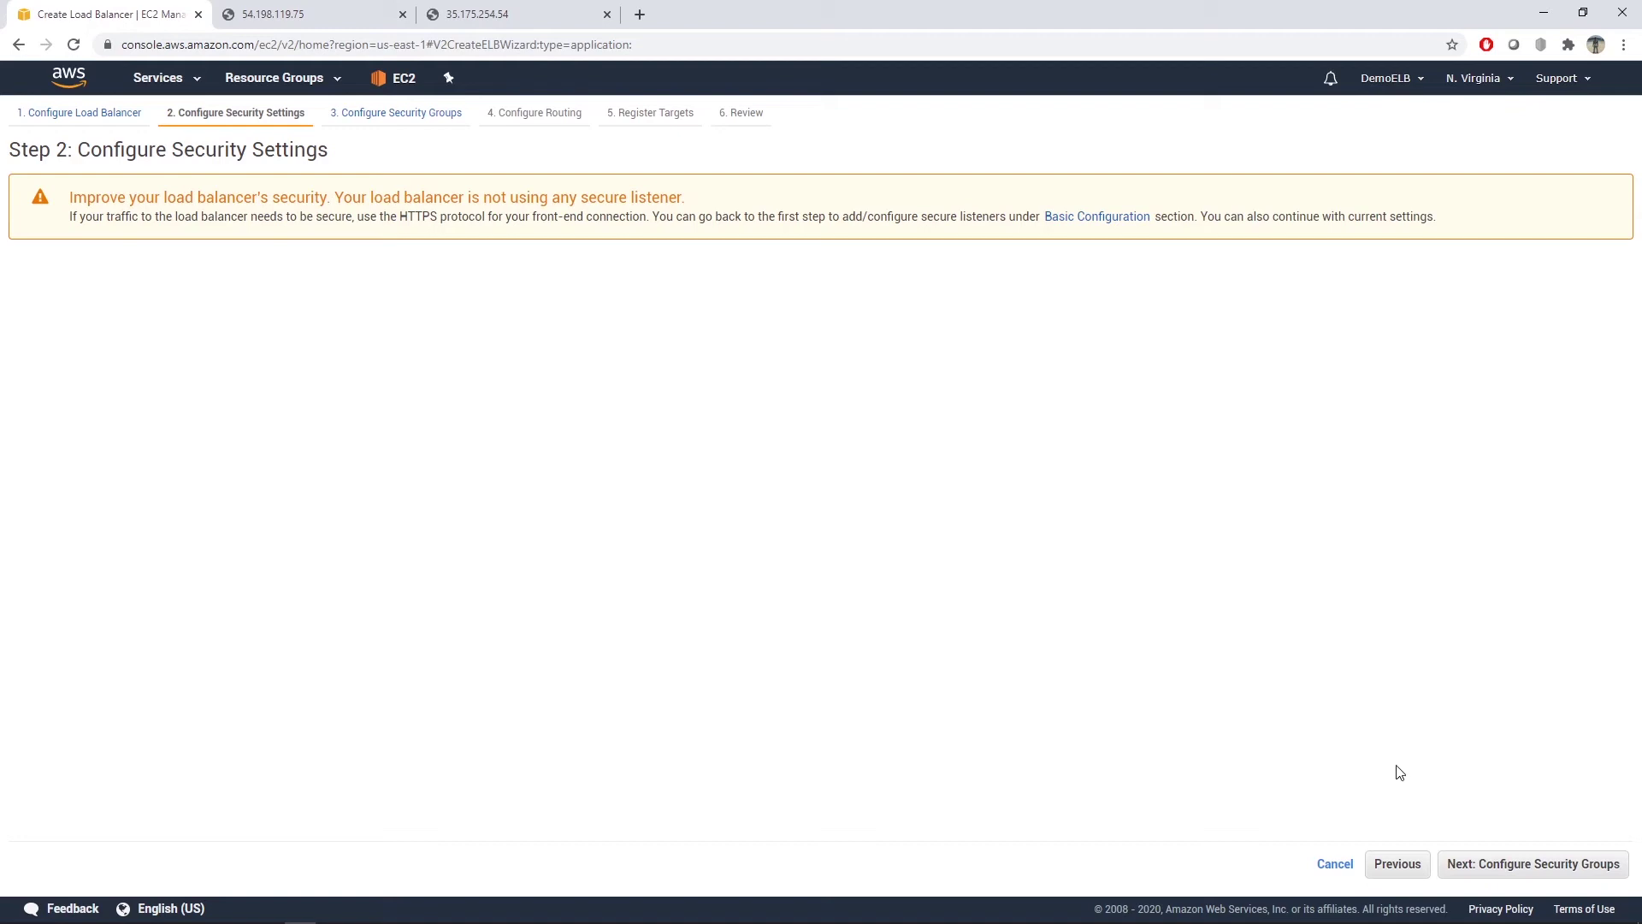
# - Assign only the existing DMZ security group to the load balancer instead of the default one and continue to routing
pyautogui.click(1480, 865)
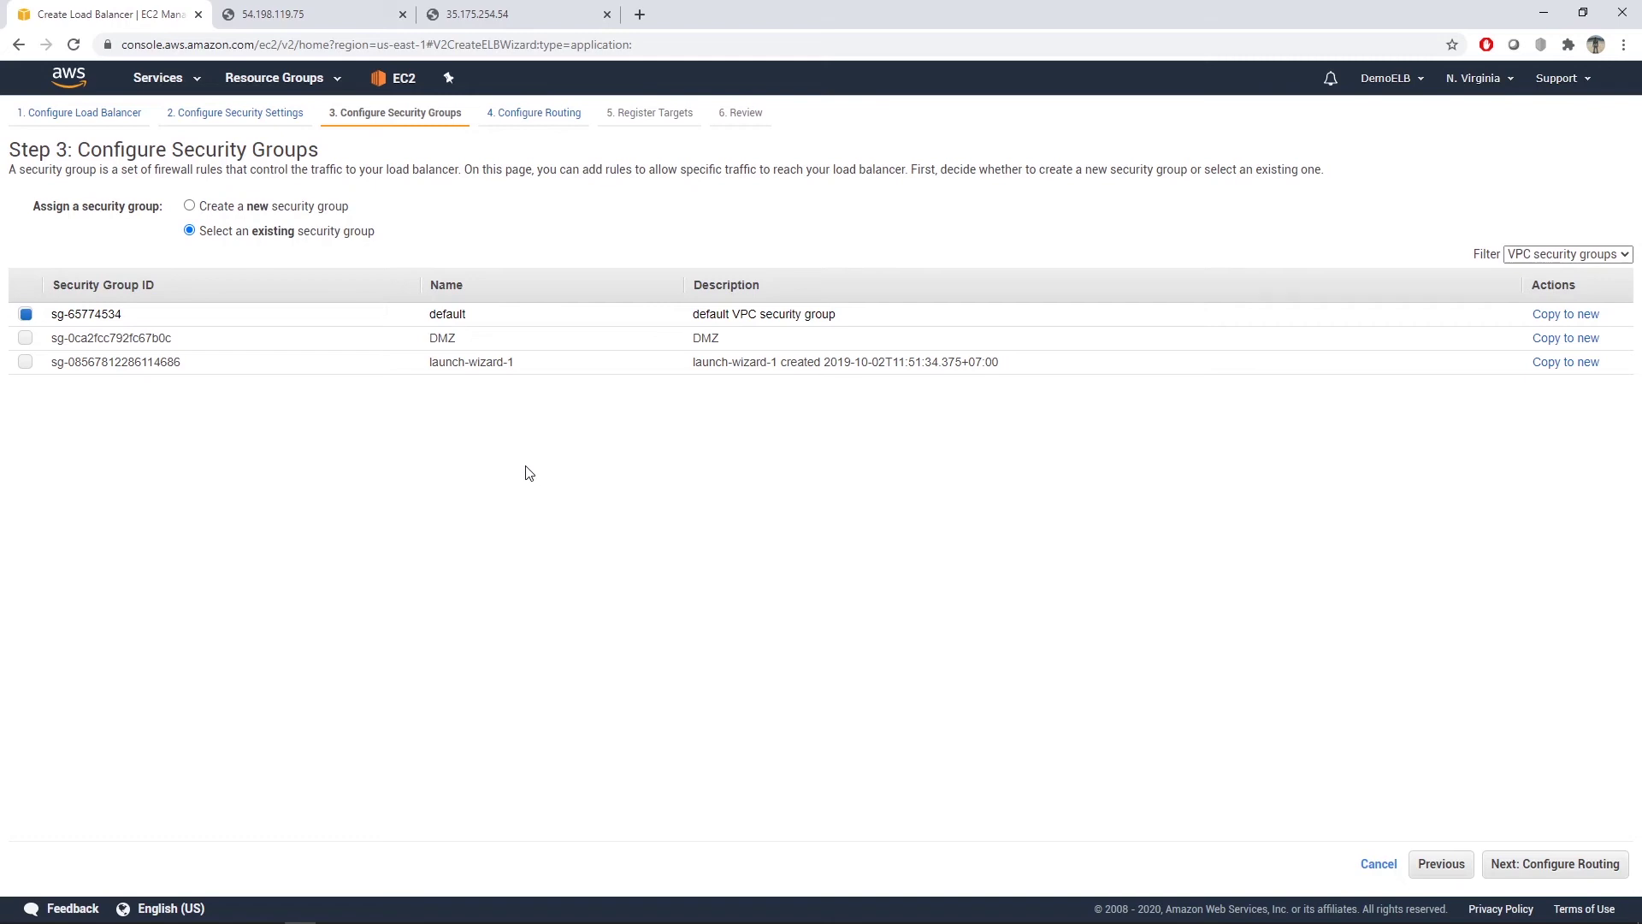
pyautogui.click(25, 339)
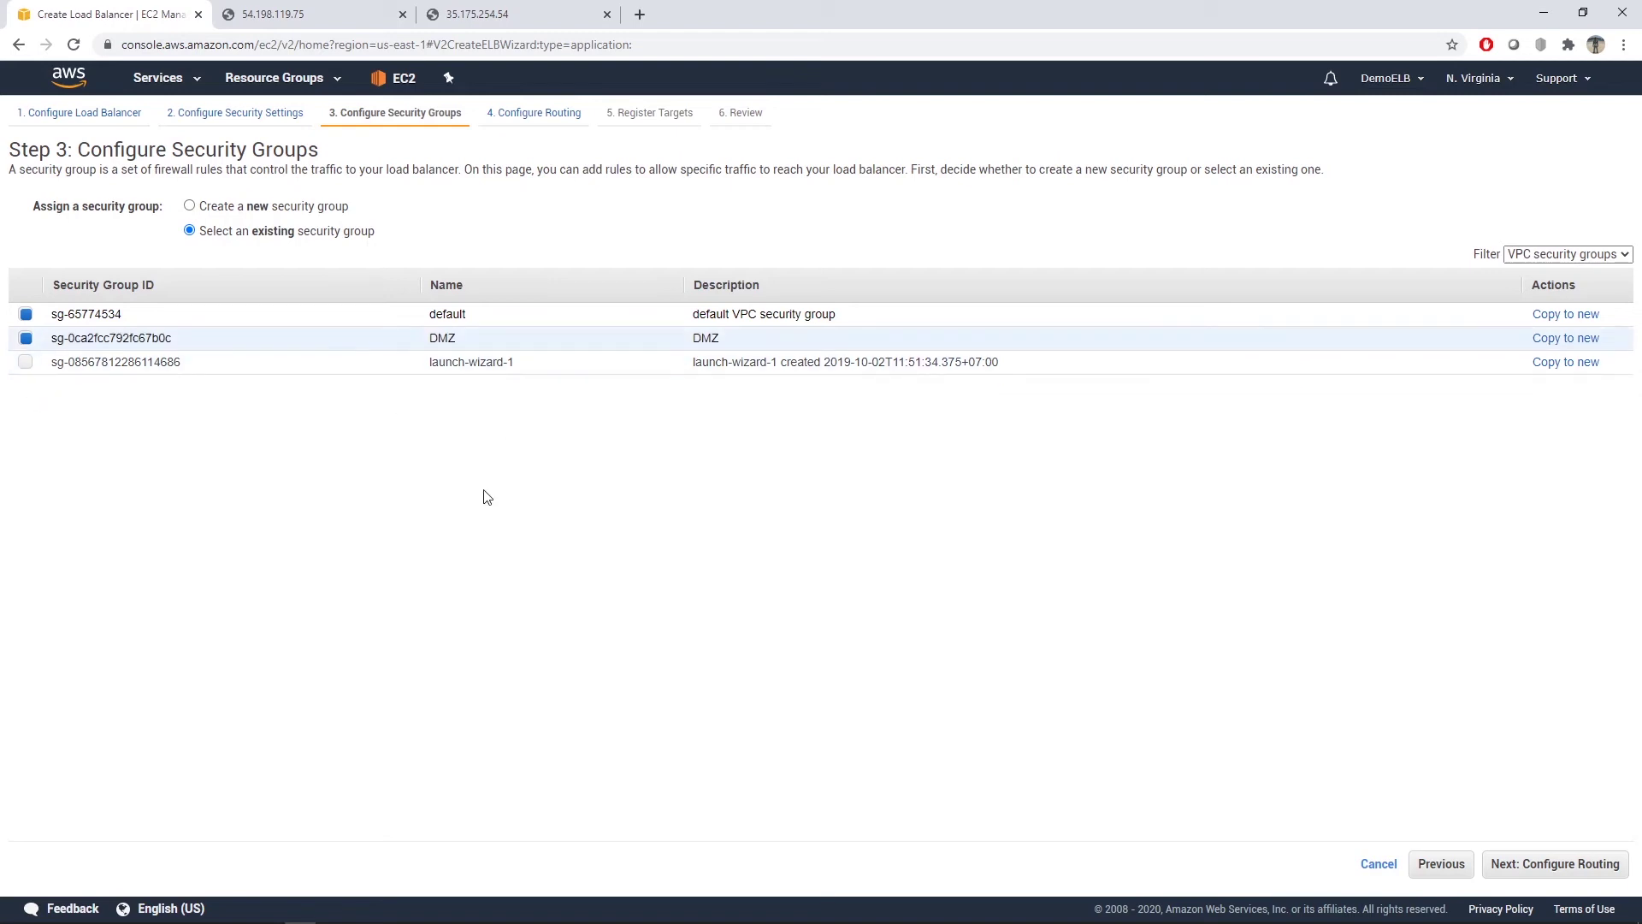
pyautogui.click(25, 314)
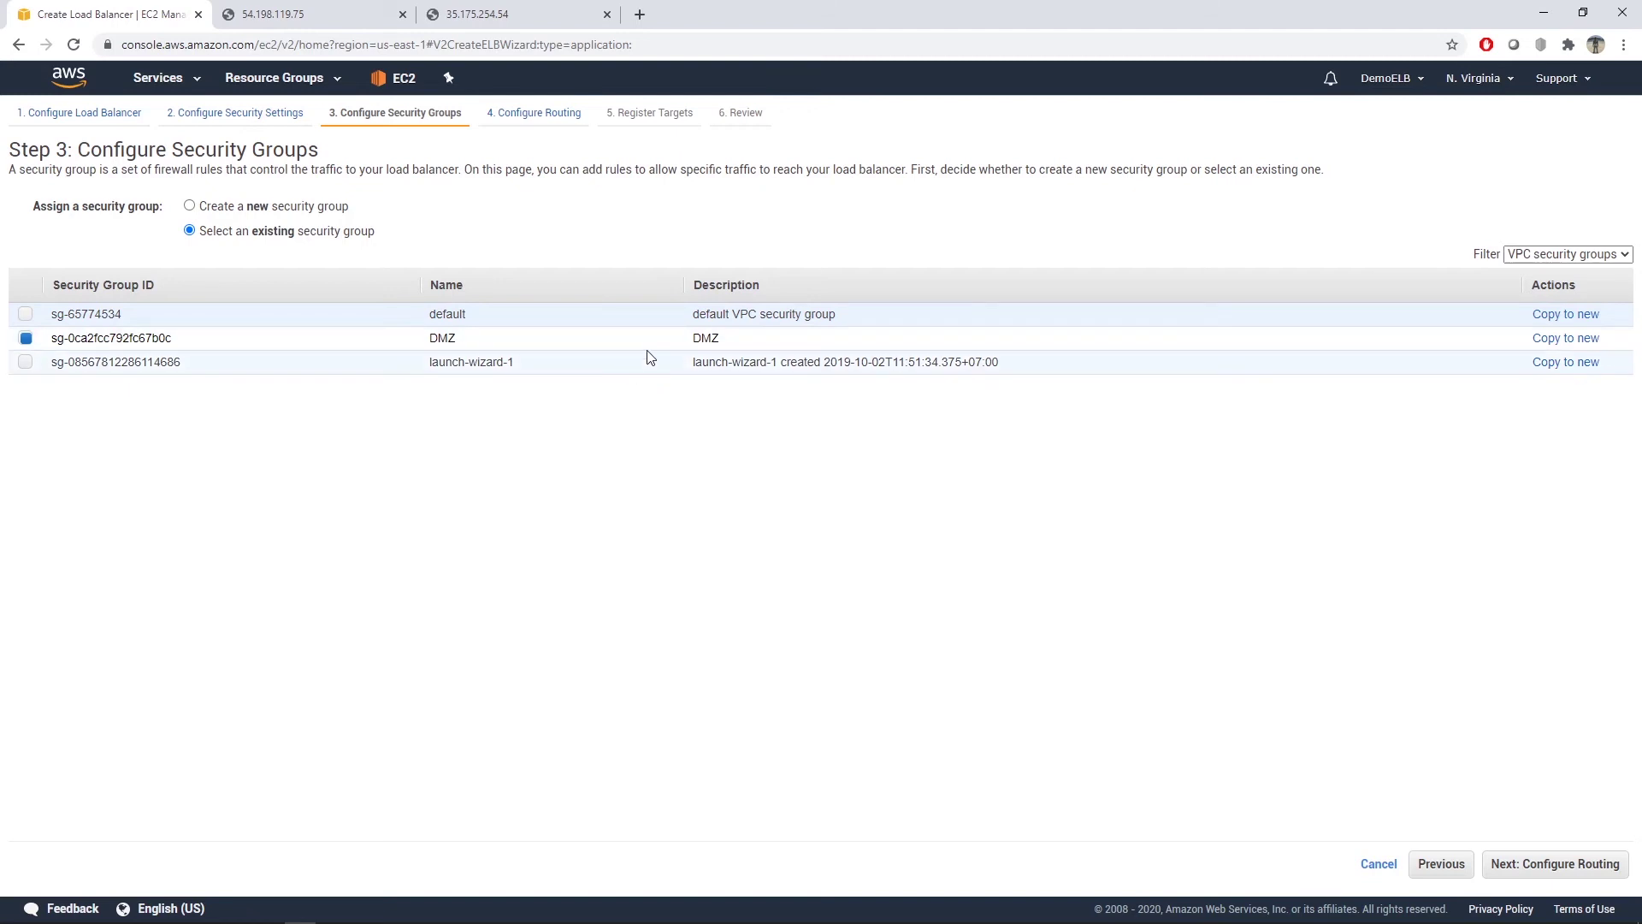
pyautogui.click(1533, 861)
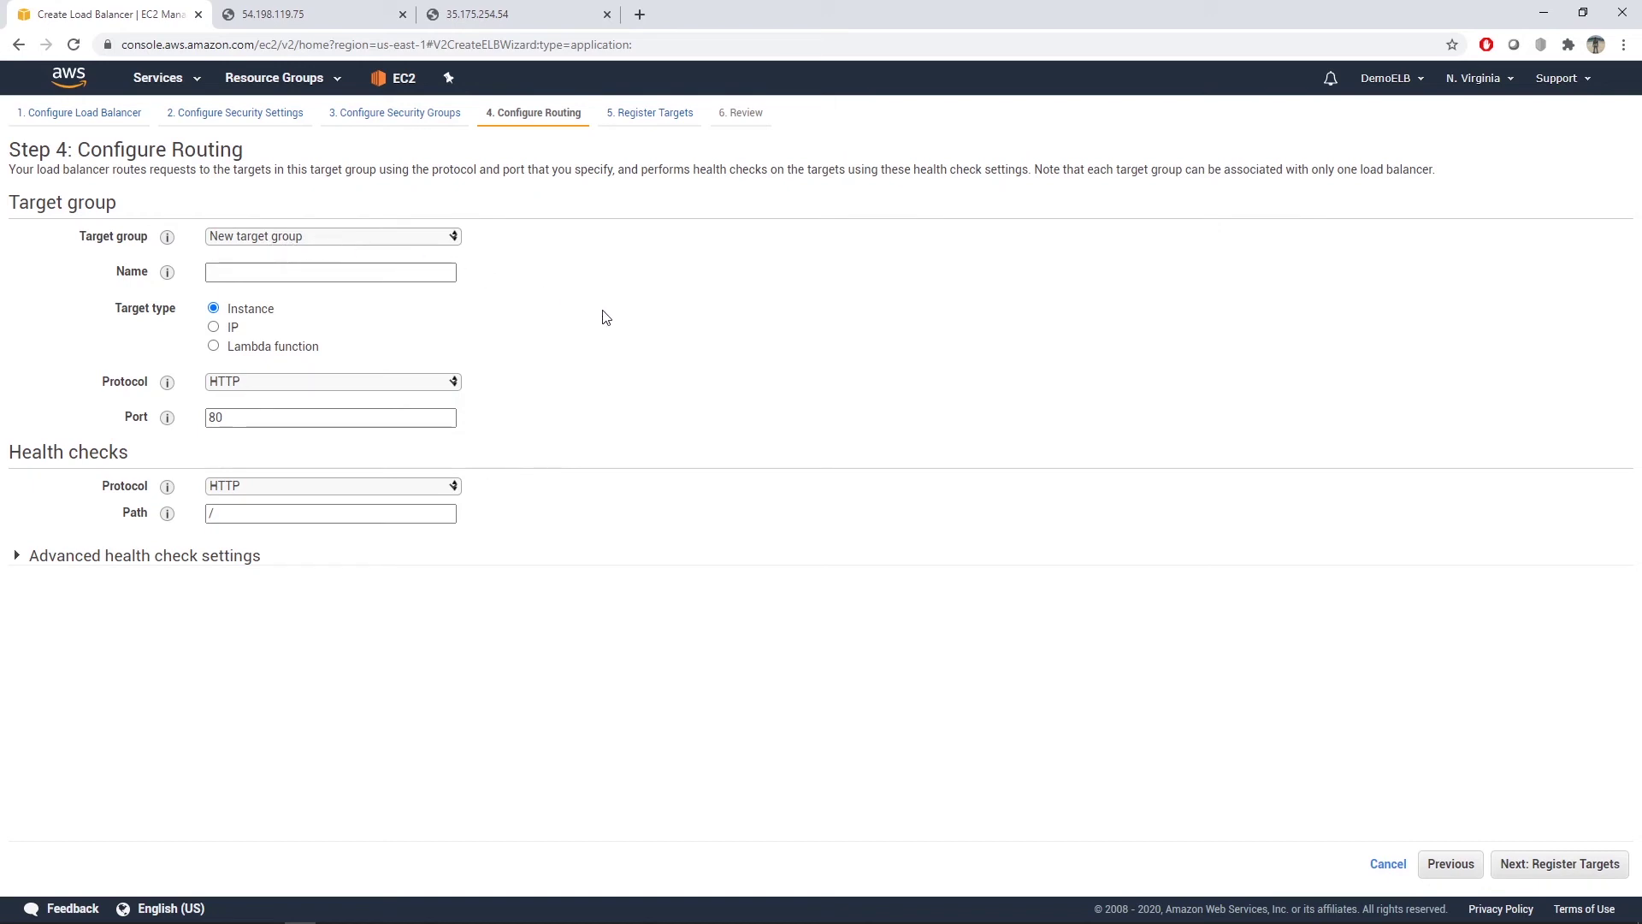
# - Name the new target group Demo-TG and continue to target registration
pyautogui.click(252, 272)
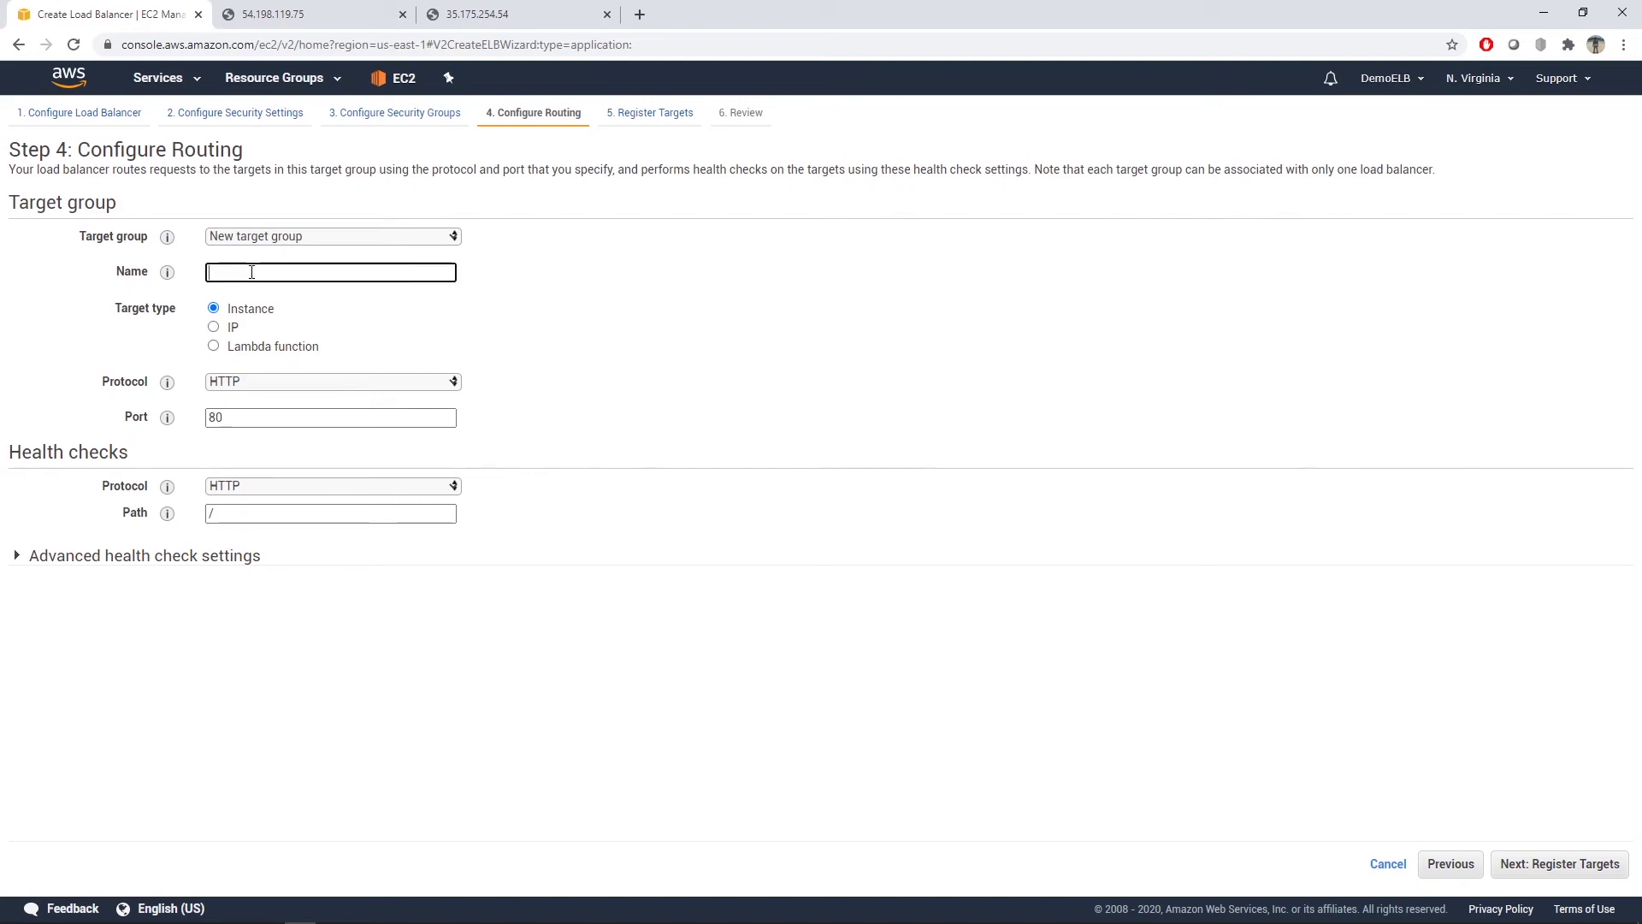
pyautogui.press('capslock')
pyautogui.write('dEMO')
pyautogui.press('BackSpace')
pyautogui.press('BackSpace')
pyautogui.press('BackSpace')
pyautogui.press('BackSpace')
pyautogui.write('D')
pyautogui.press('capslock')
pyautogui.write('emo-')
pyautogui.press('capslock')
pyautogui.click(1564, 864)
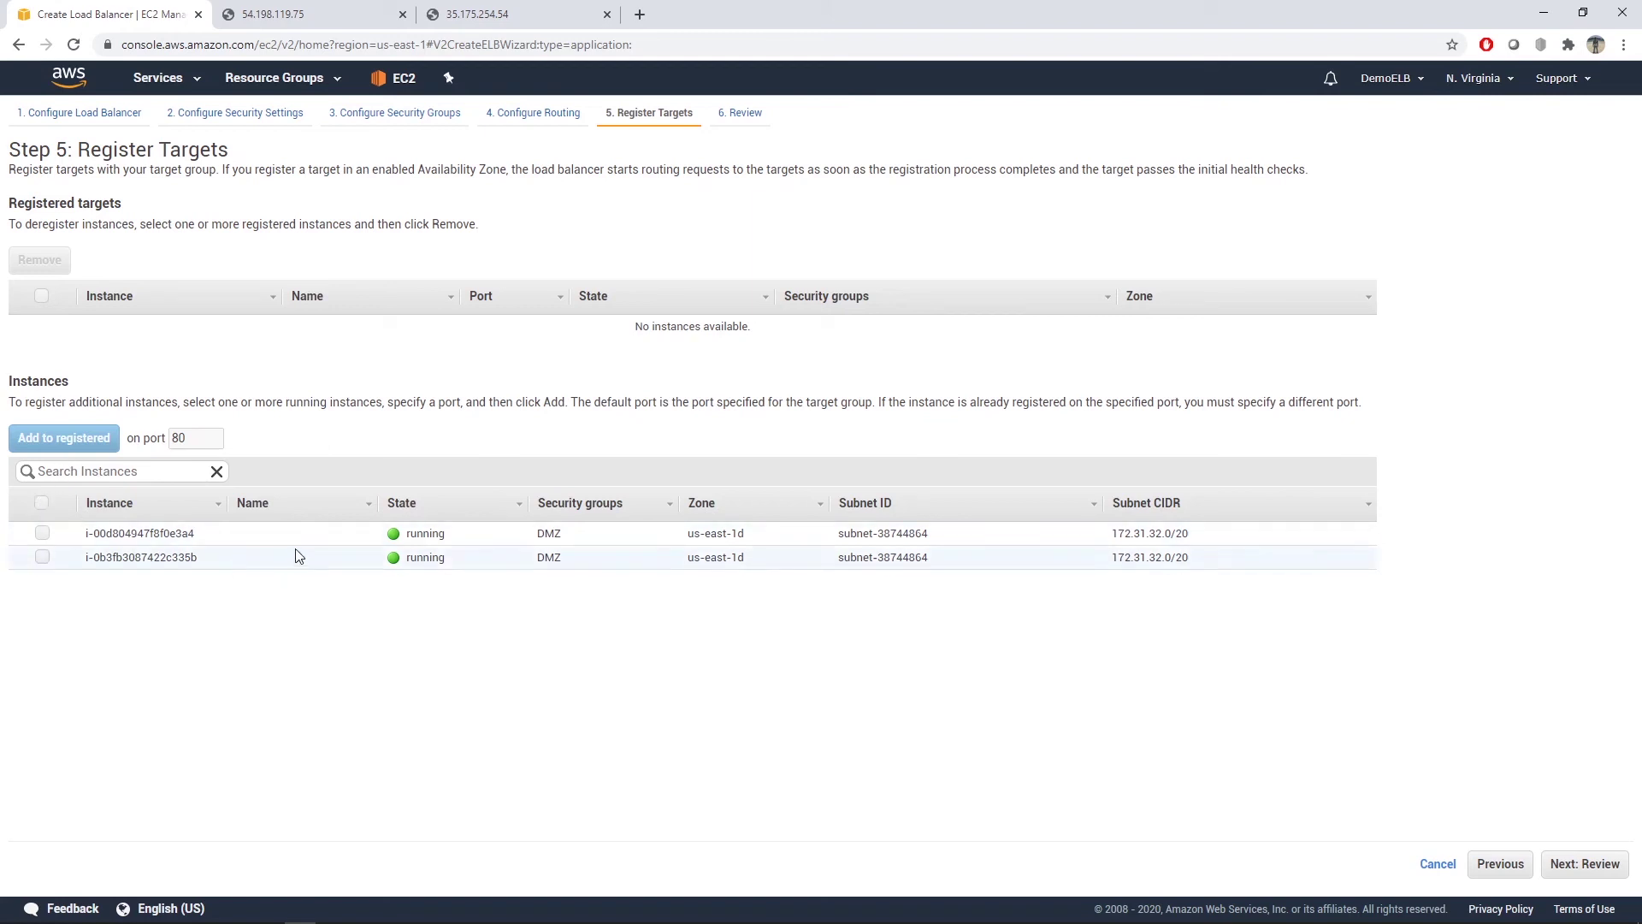
# - Register both running instances as targets on port 80 and create the load balancer
pyautogui.click(42, 503)
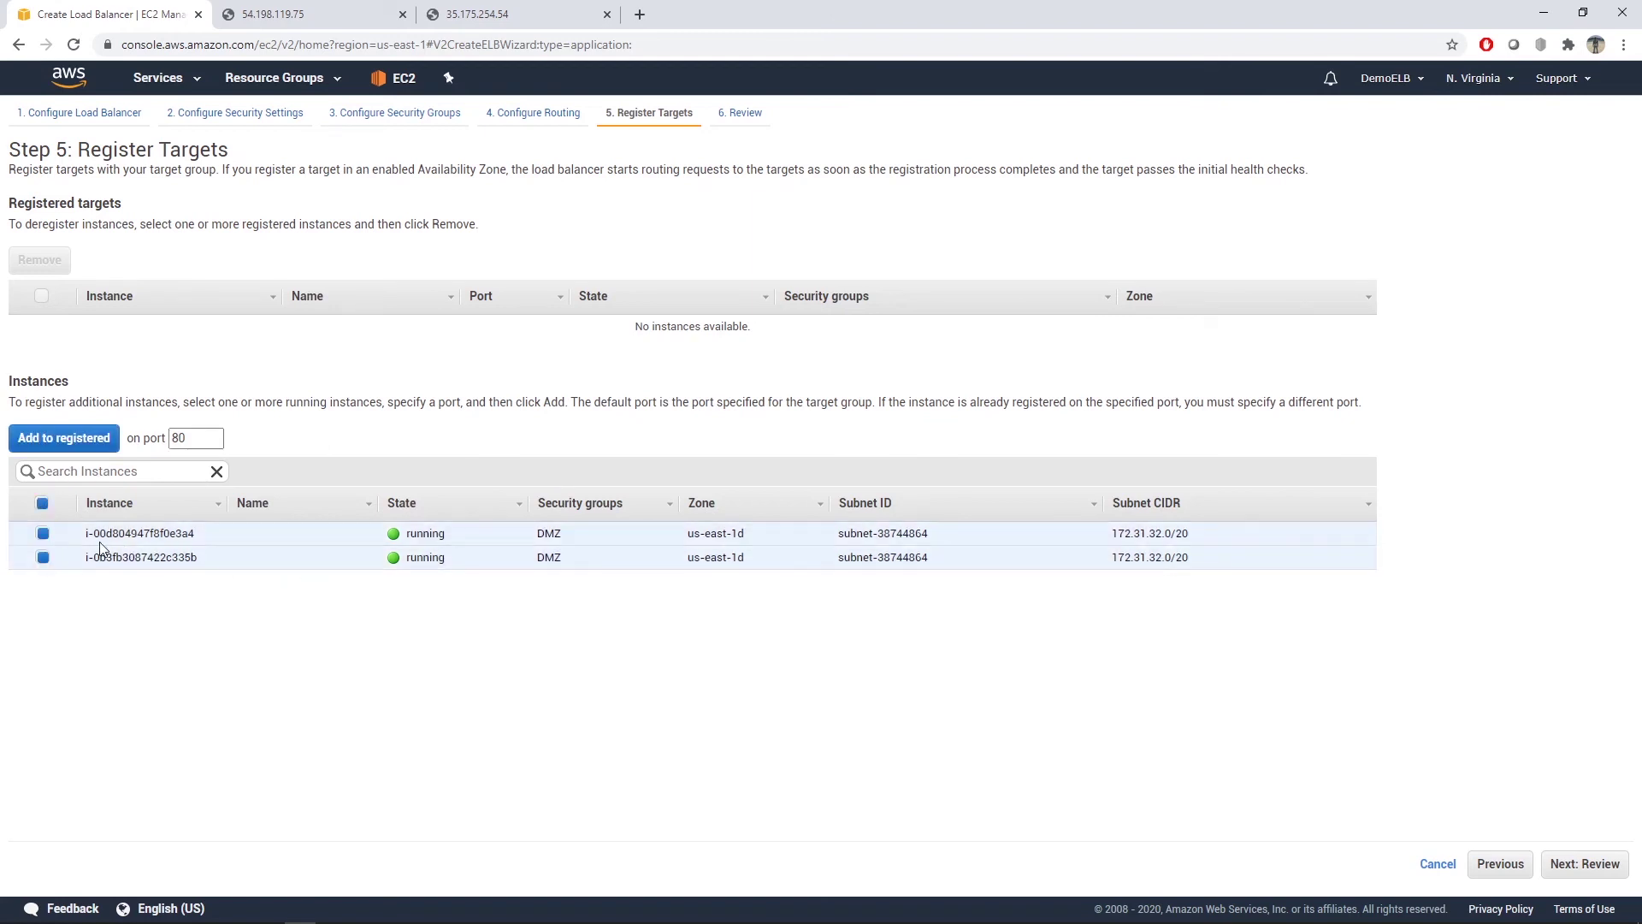
pyautogui.click(53, 450)
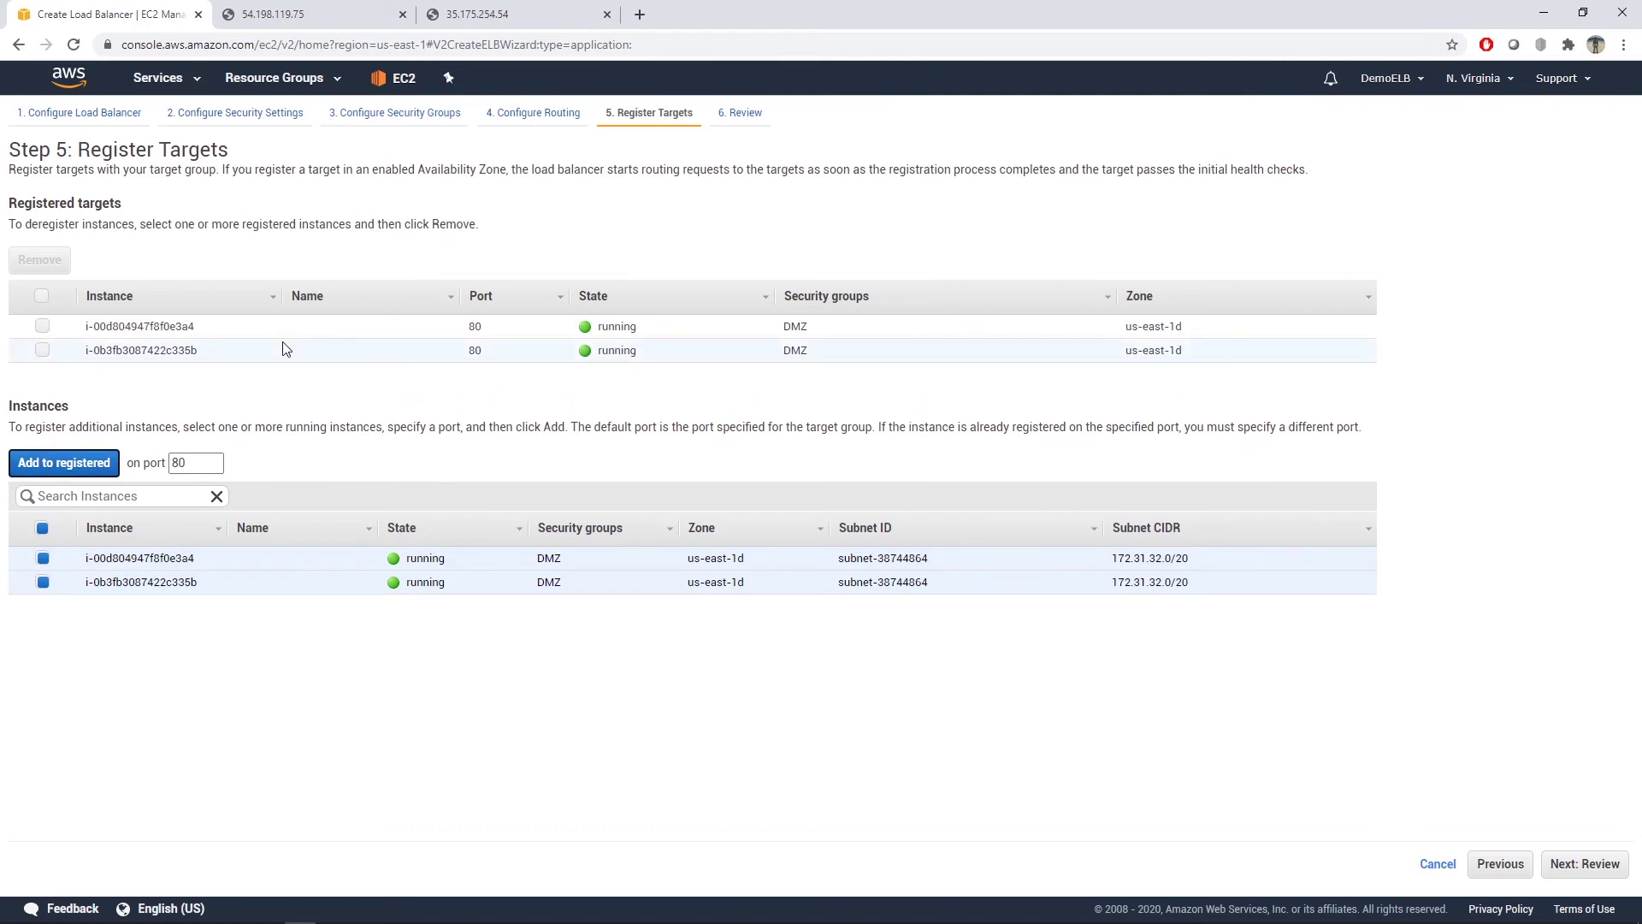
pyautogui.click(1596, 863)
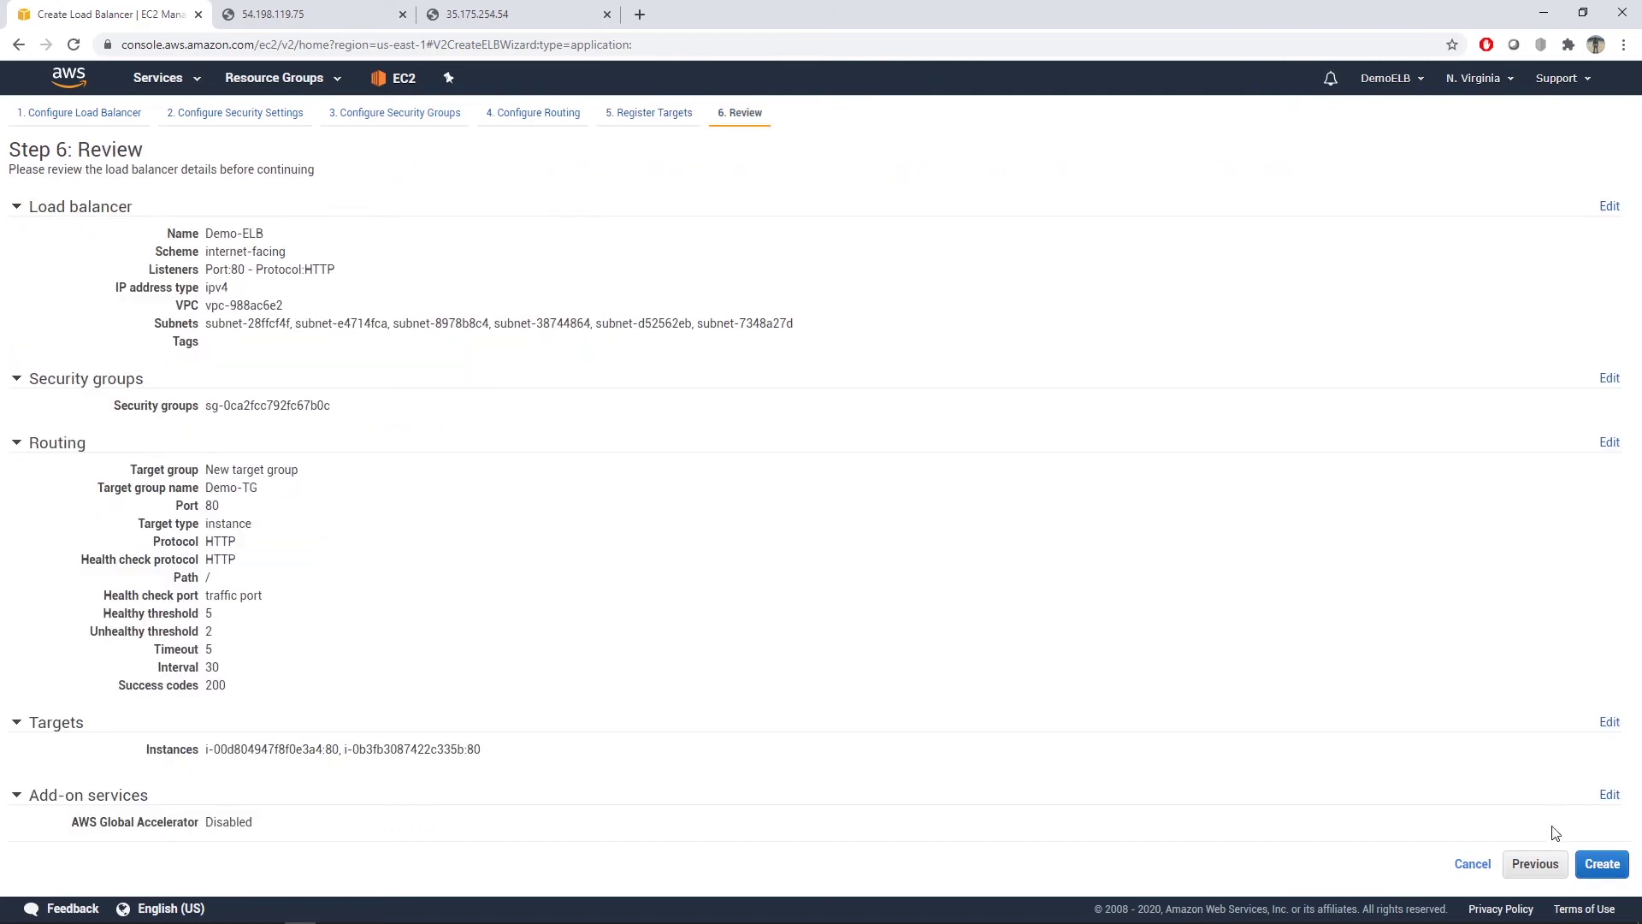
pyautogui.click(1602, 864)
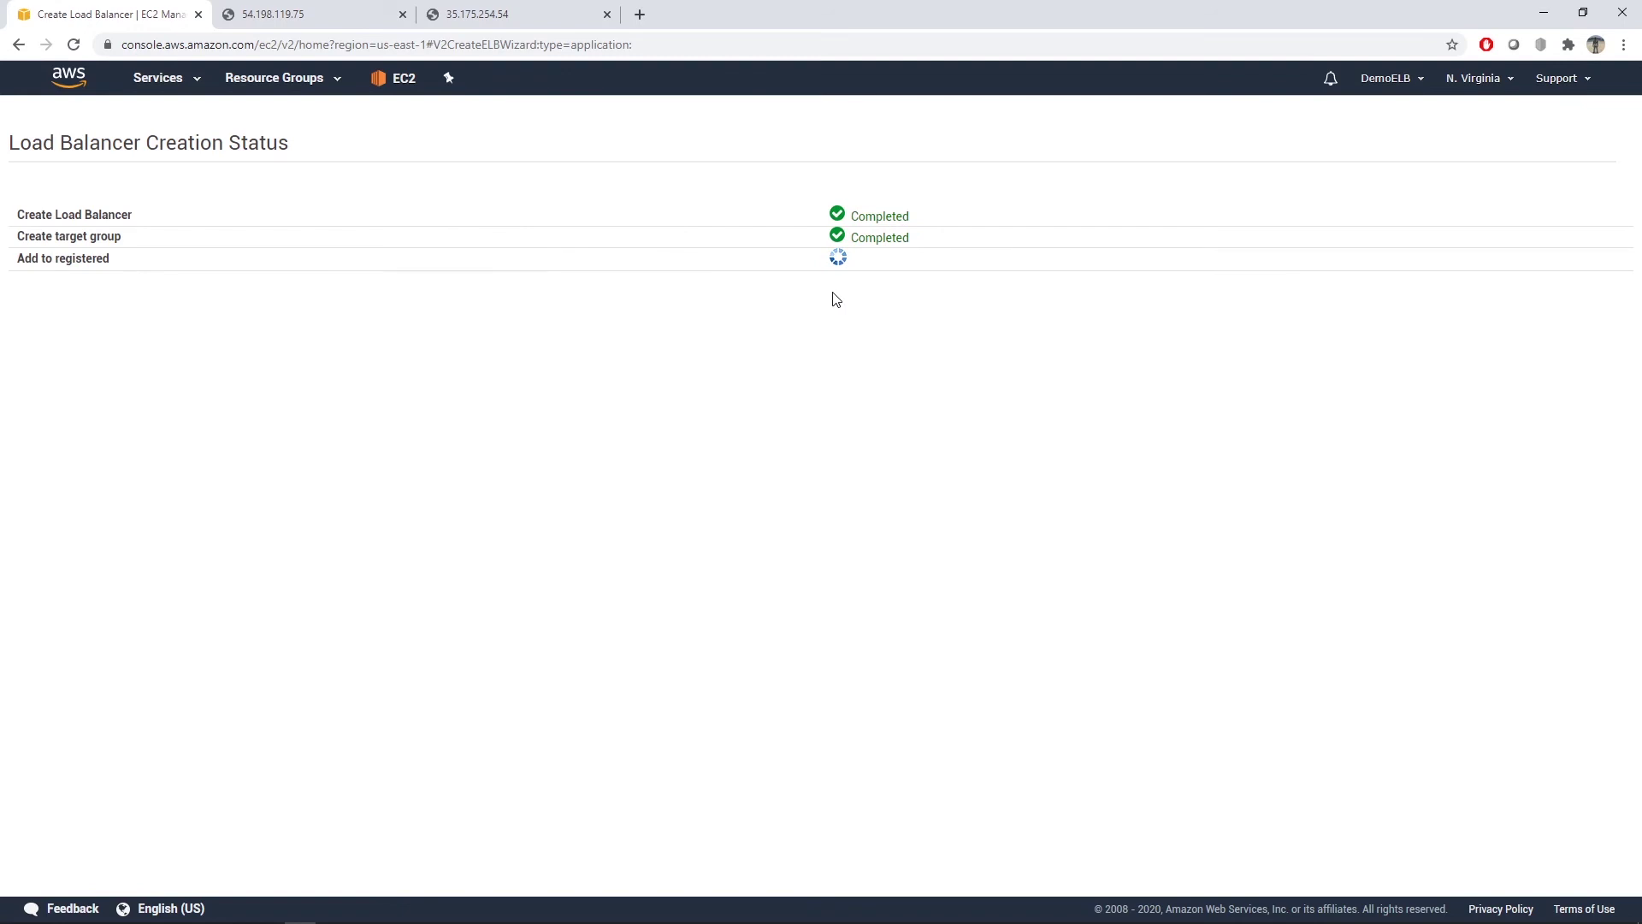
pyautogui.click(1598, 383)
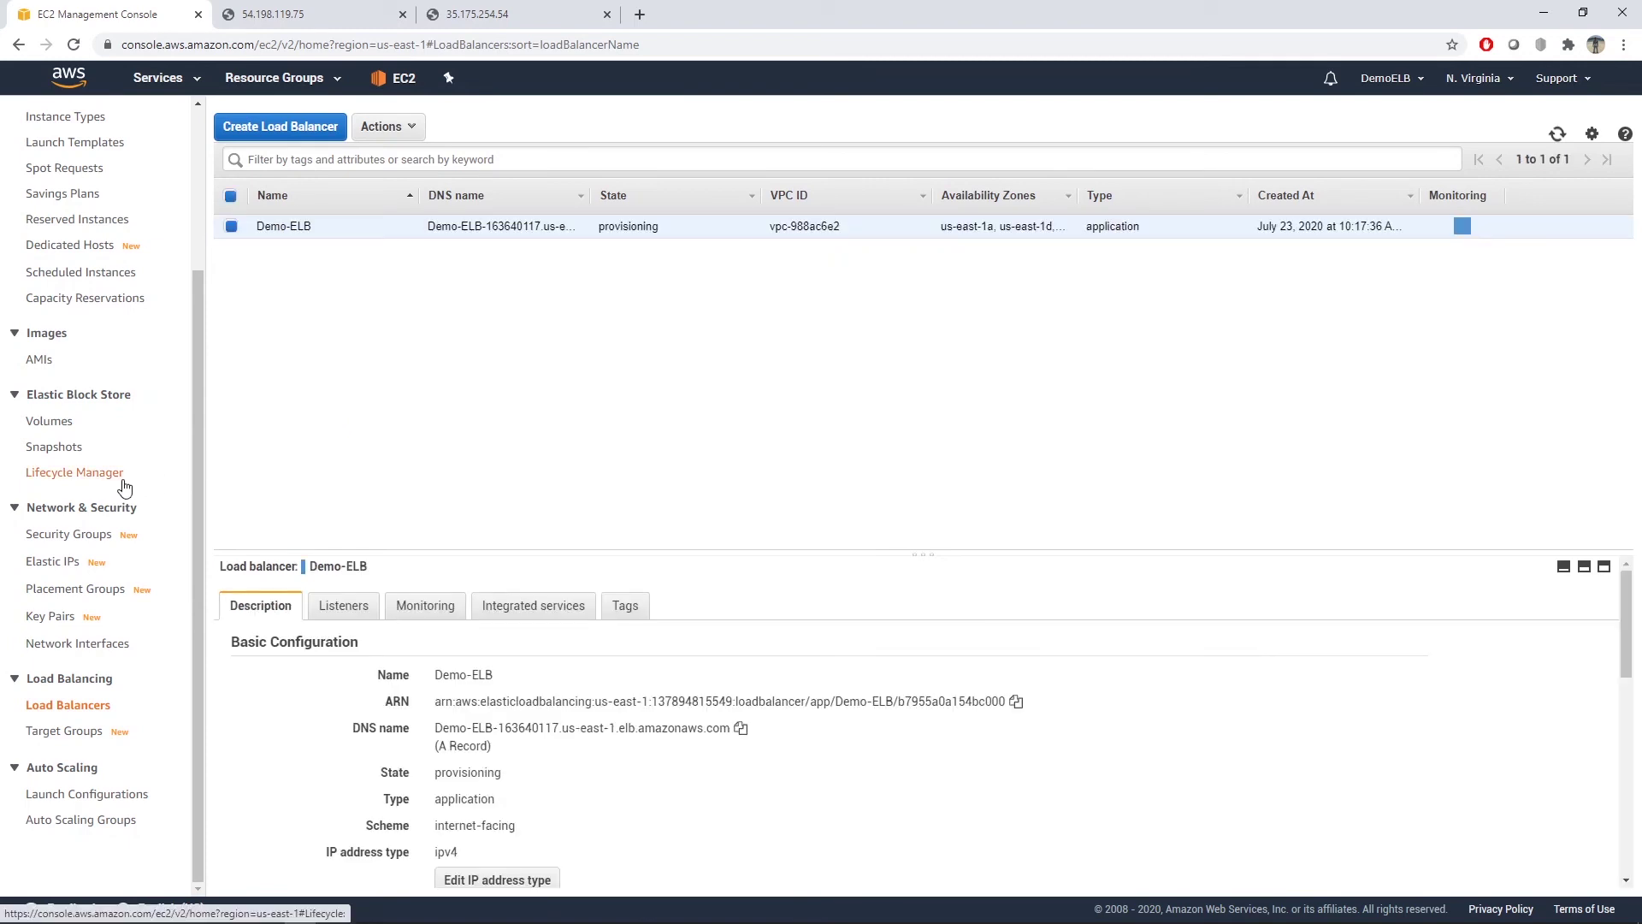
# - Check the health status of the registered targets in the Demo-TG target group, refreshing the list
pyautogui.click(65, 731)
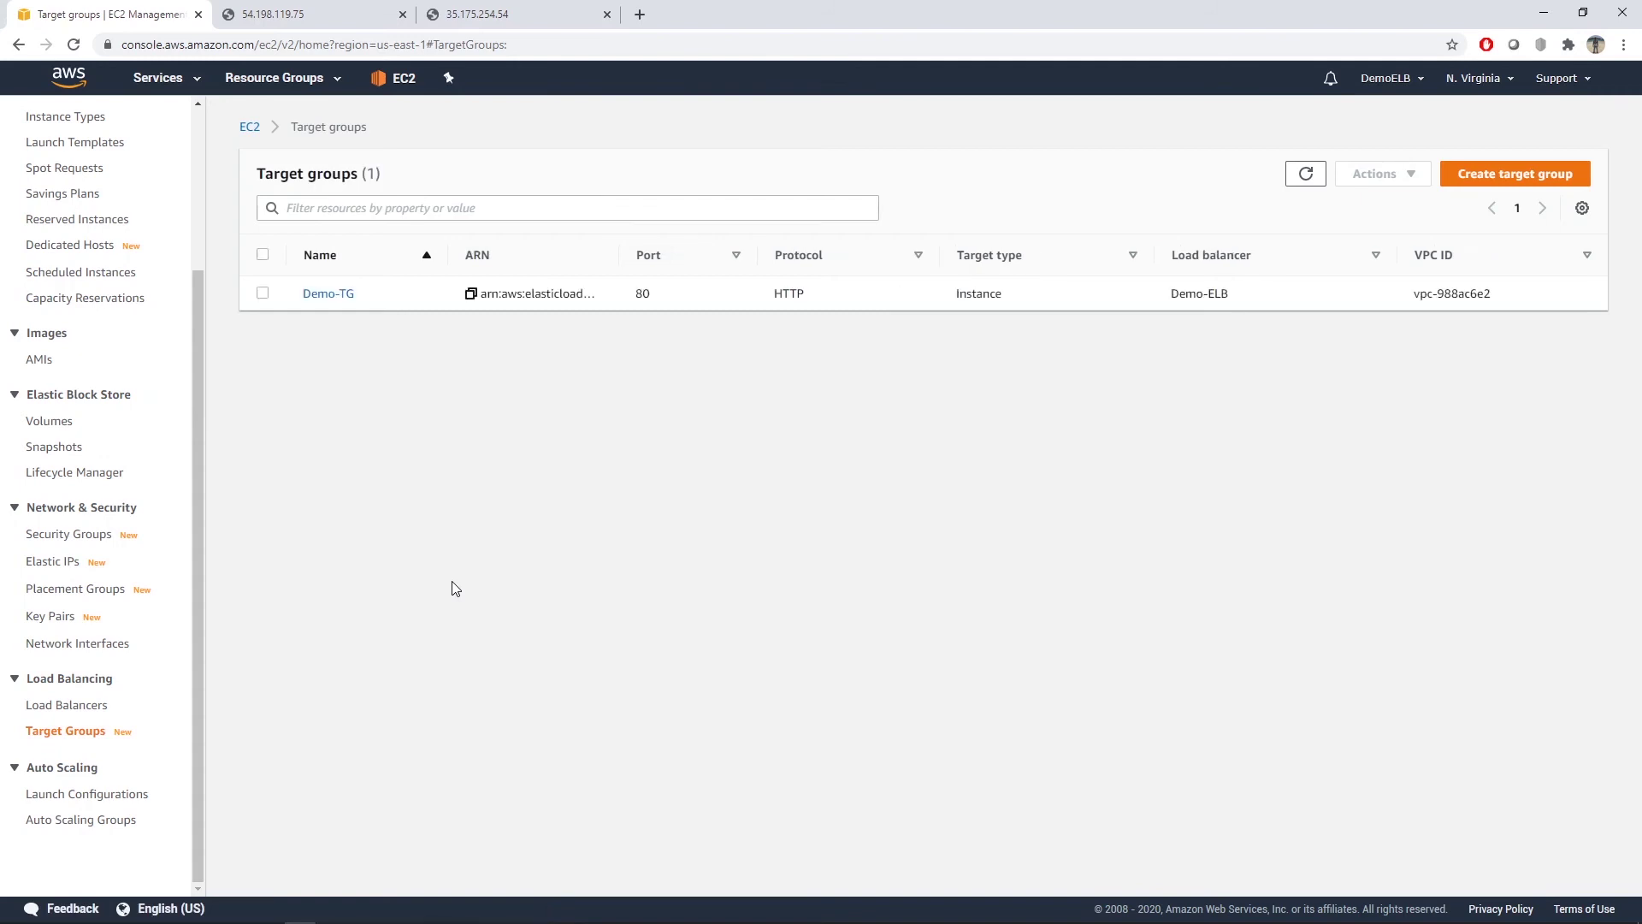
pyautogui.click(320, 294)
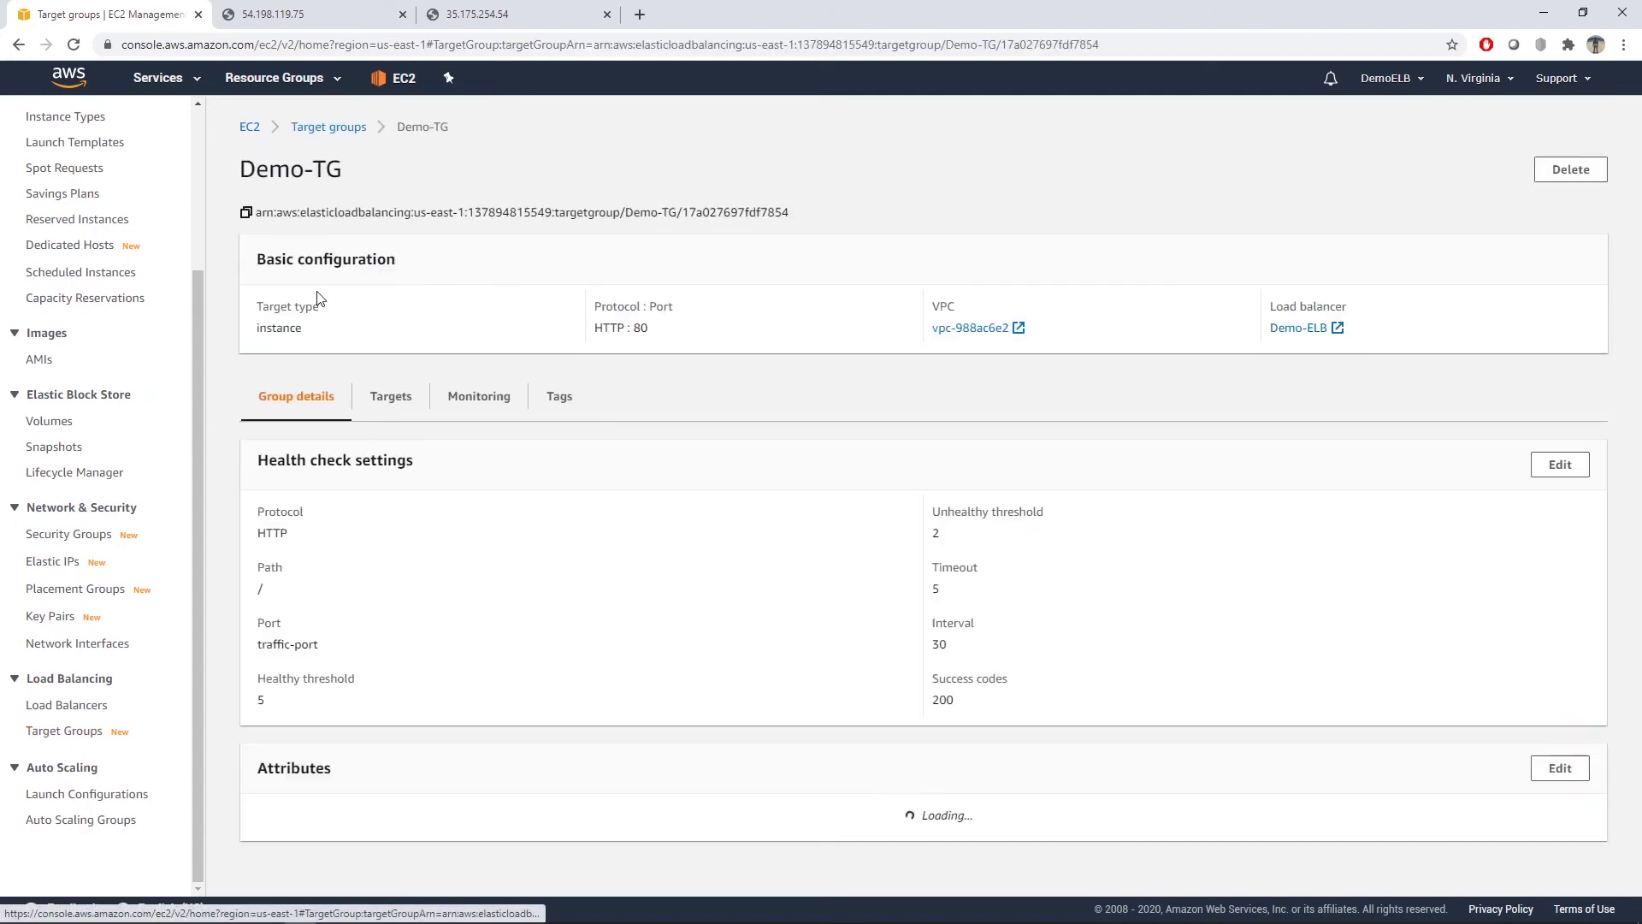
pyautogui.click(392, 401)
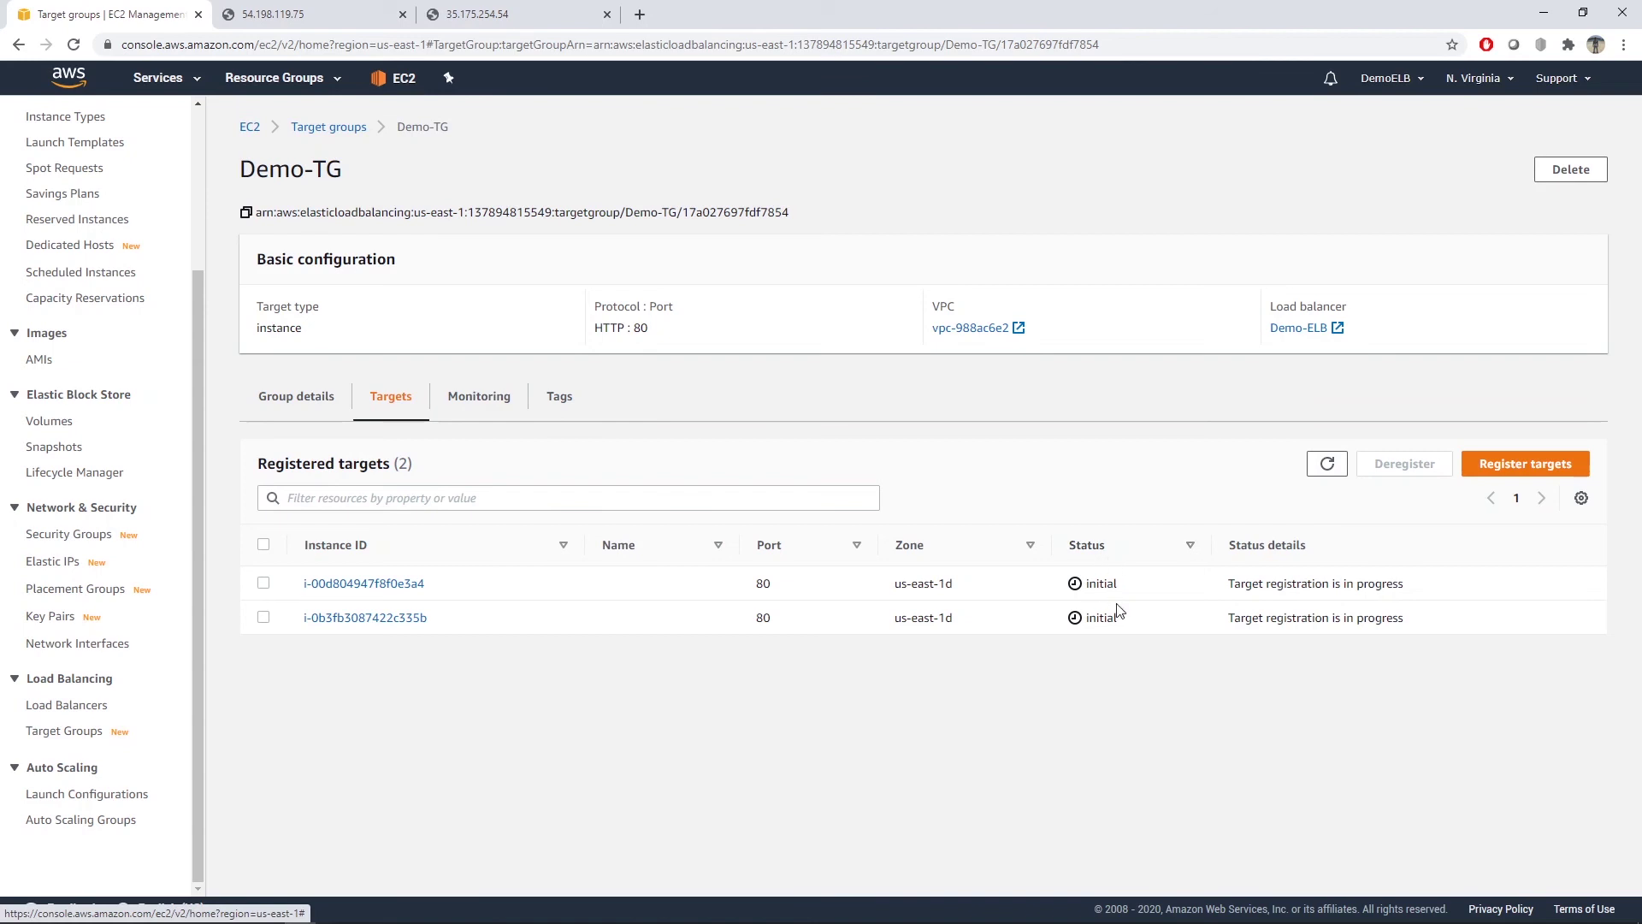
pyautogui.click(1326, 463)
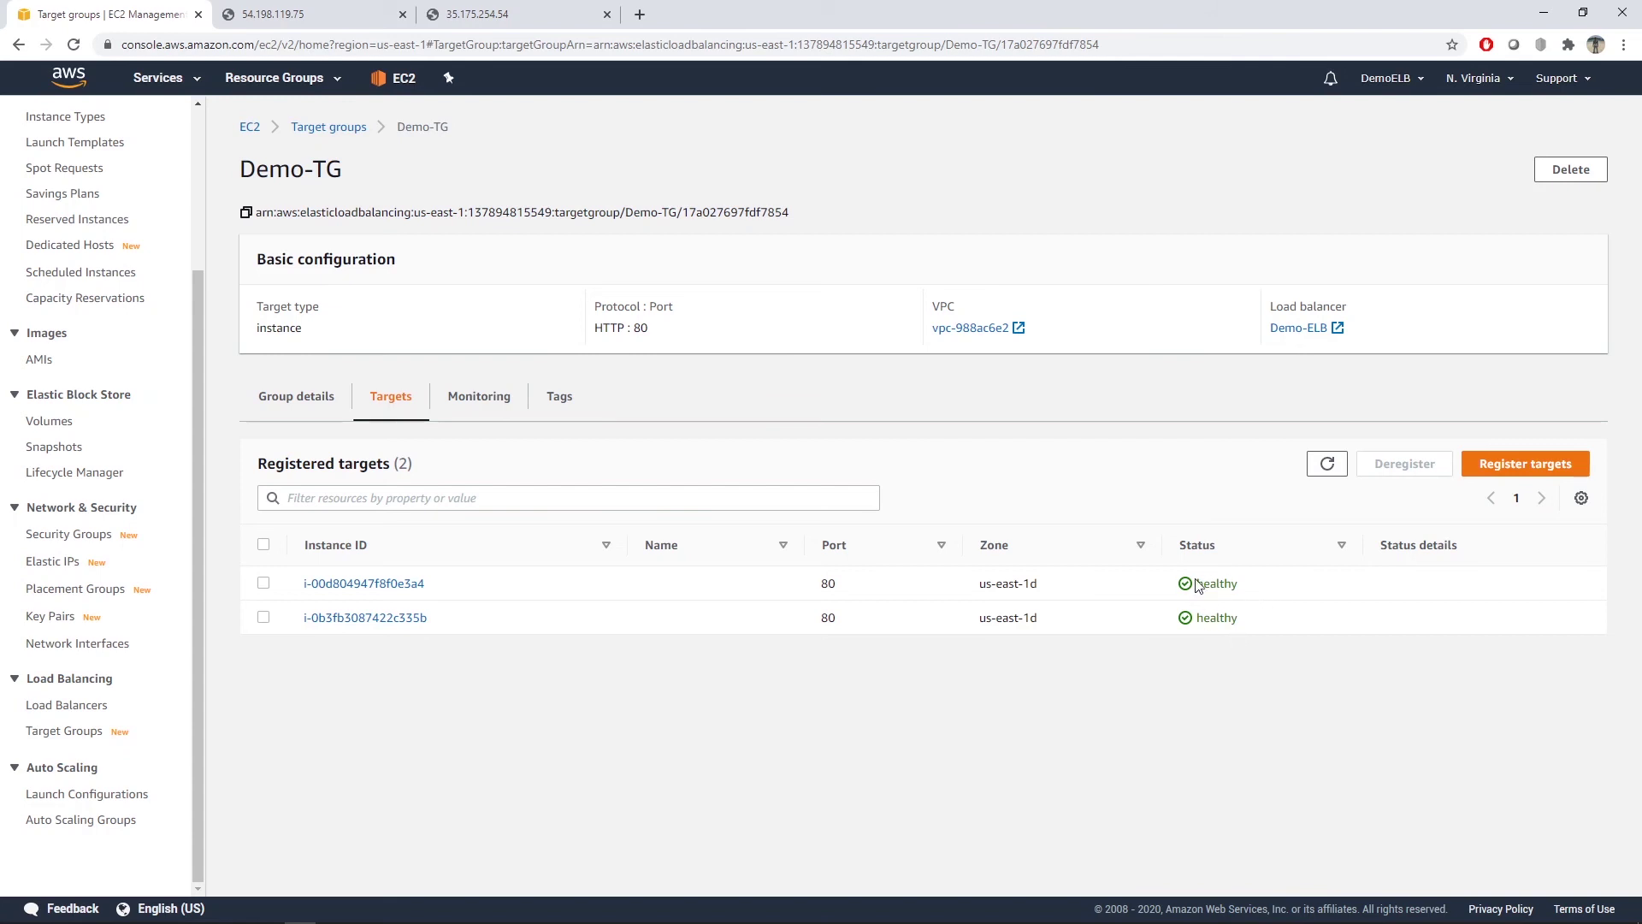
pyautogui.moveTo(1247, 590)
pyautogui.mouseDown()
pyautogui.moveTo(1209, 588)
pyautogui.moveTo(1202, 618)
pyautogui.mouseUp()
# - Copy the Demo-ELB load balancer's DNS name and open its web page in a new browser tab
pyautogui.click(67, 713)
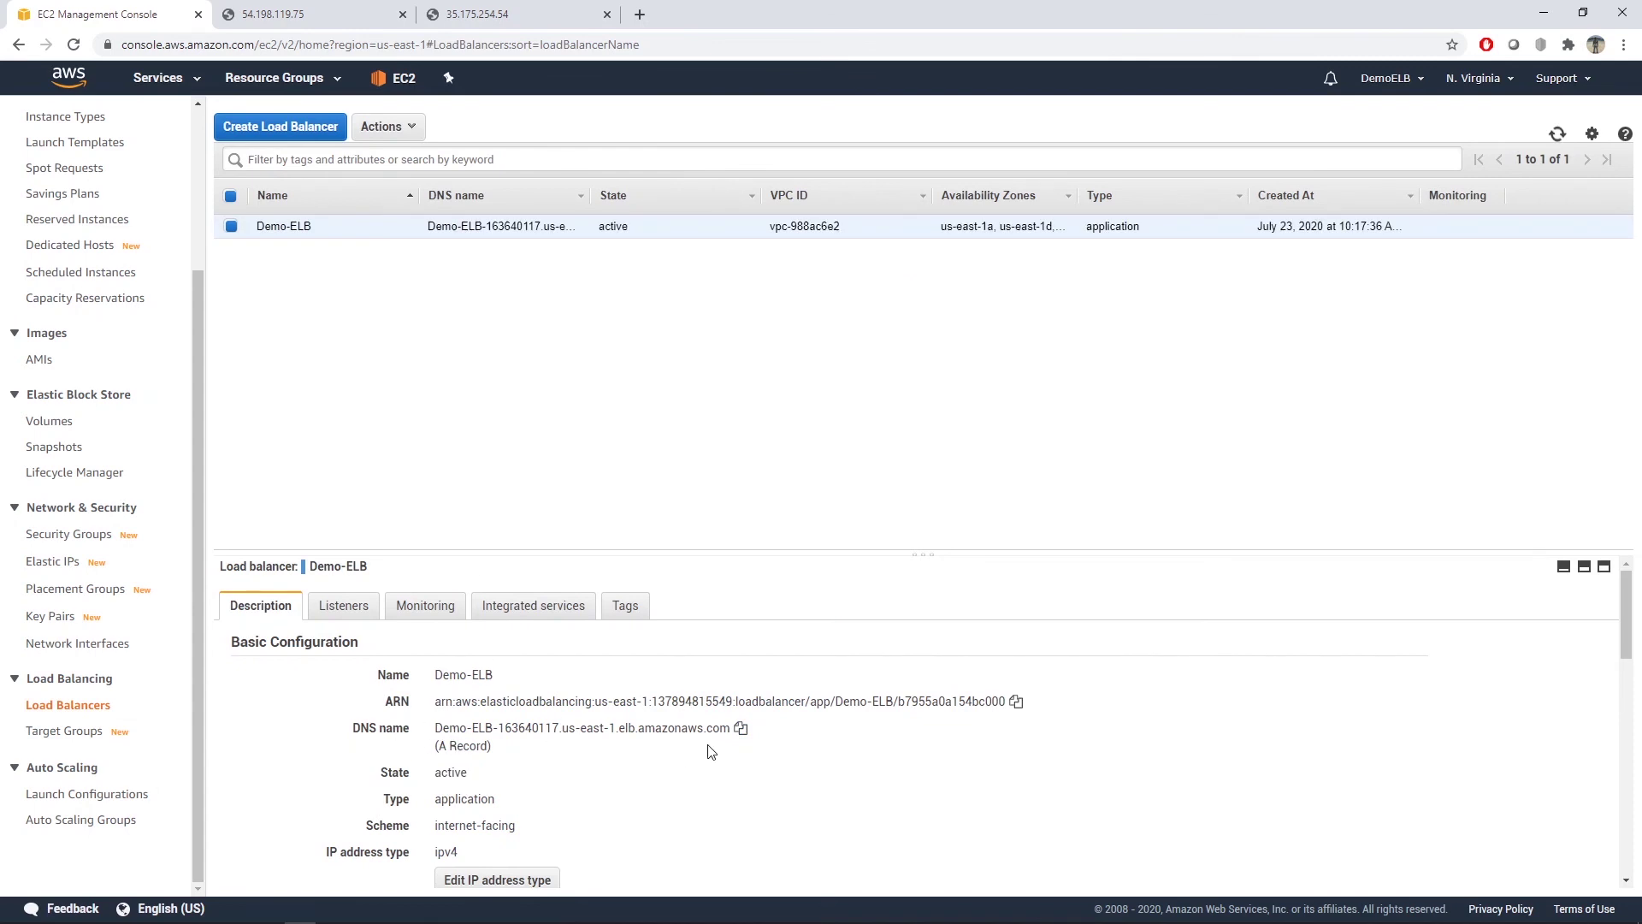
pyautogui.click(740, 727)
pyautogui.click(640, 14)
pyautogui.hotkey('ctrl', 'v')
pyautogui.press('Return')
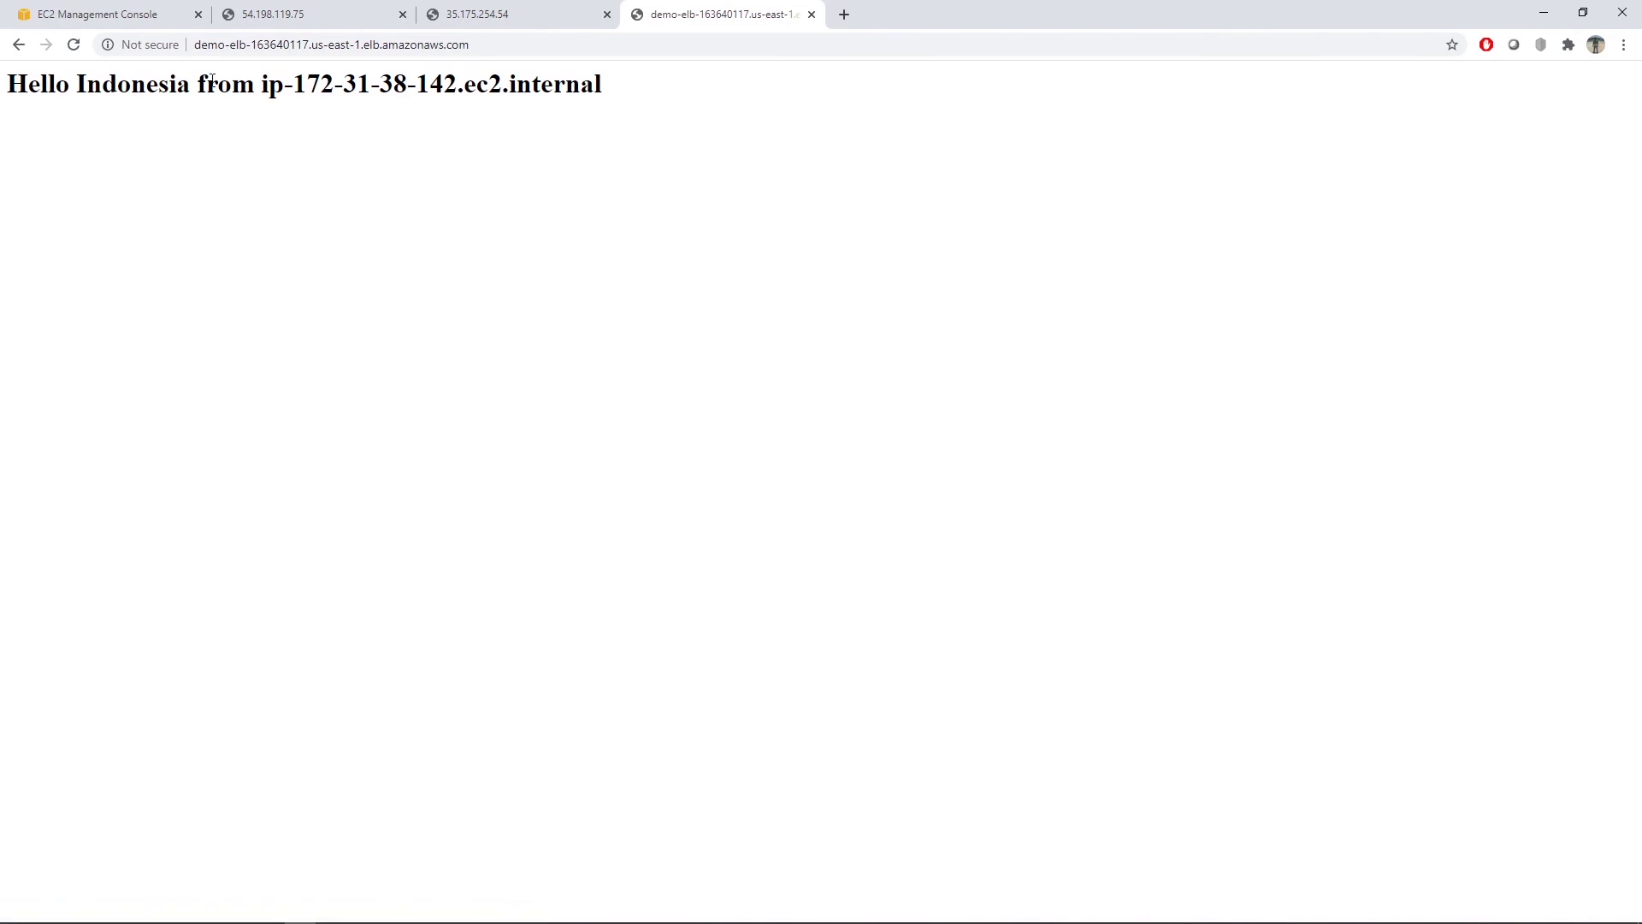
# - Examine the internal IP address in the load balancer page's greeting and reload the page to see which instance responds
pyautogui.moveTo(306, 78); pyautogui.dragTo(457, 80)
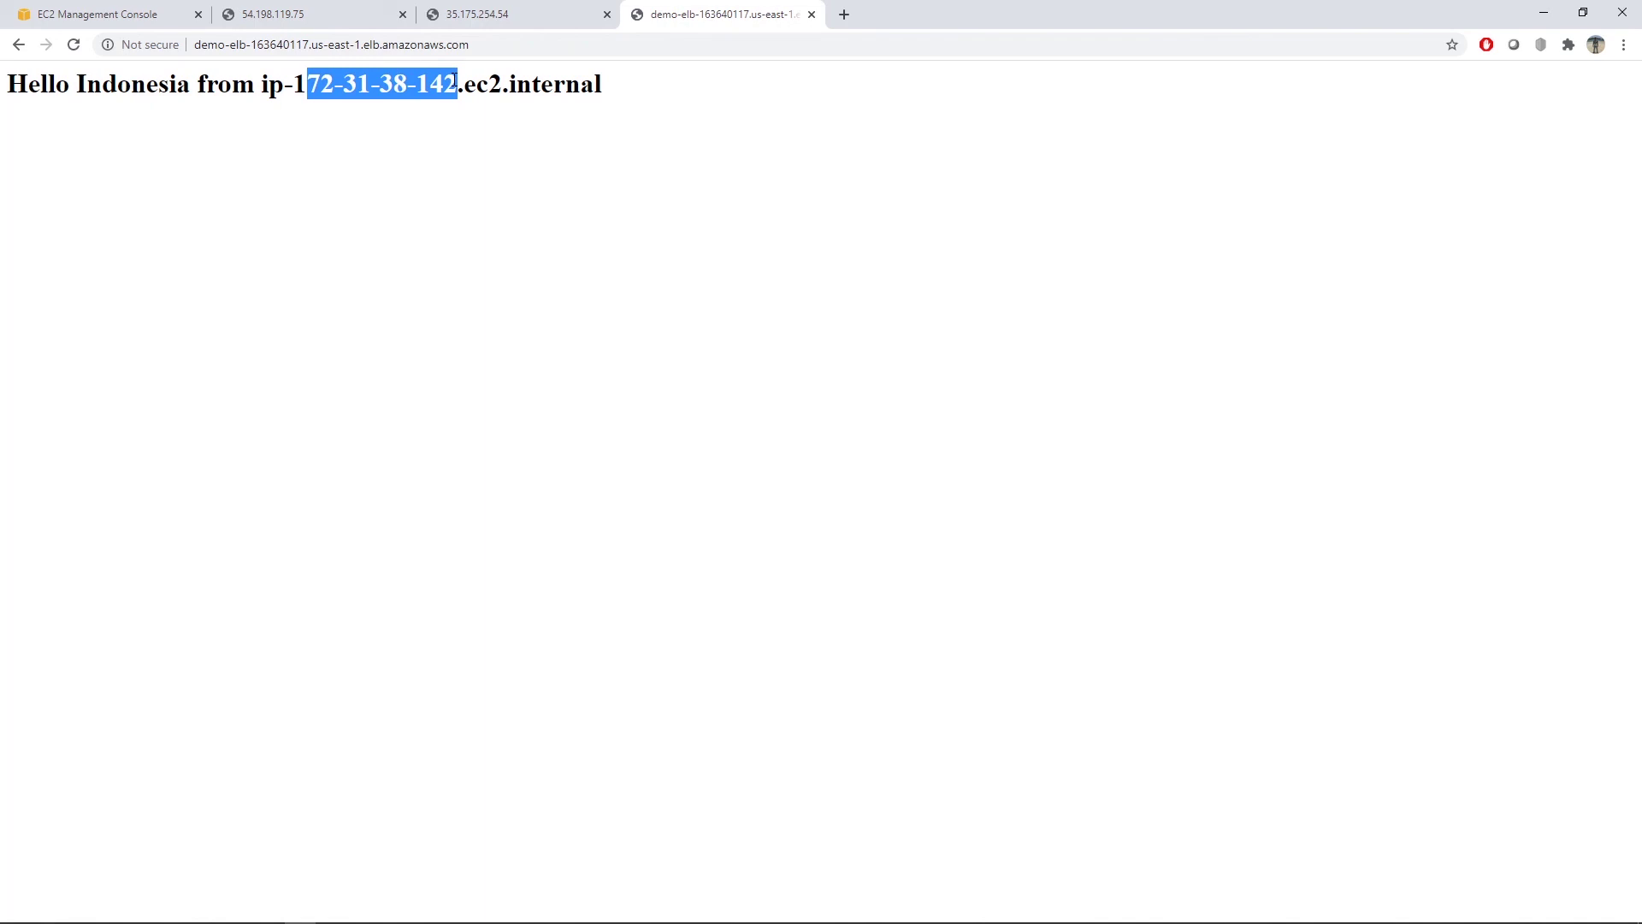
pyautogui.click(73, 44)
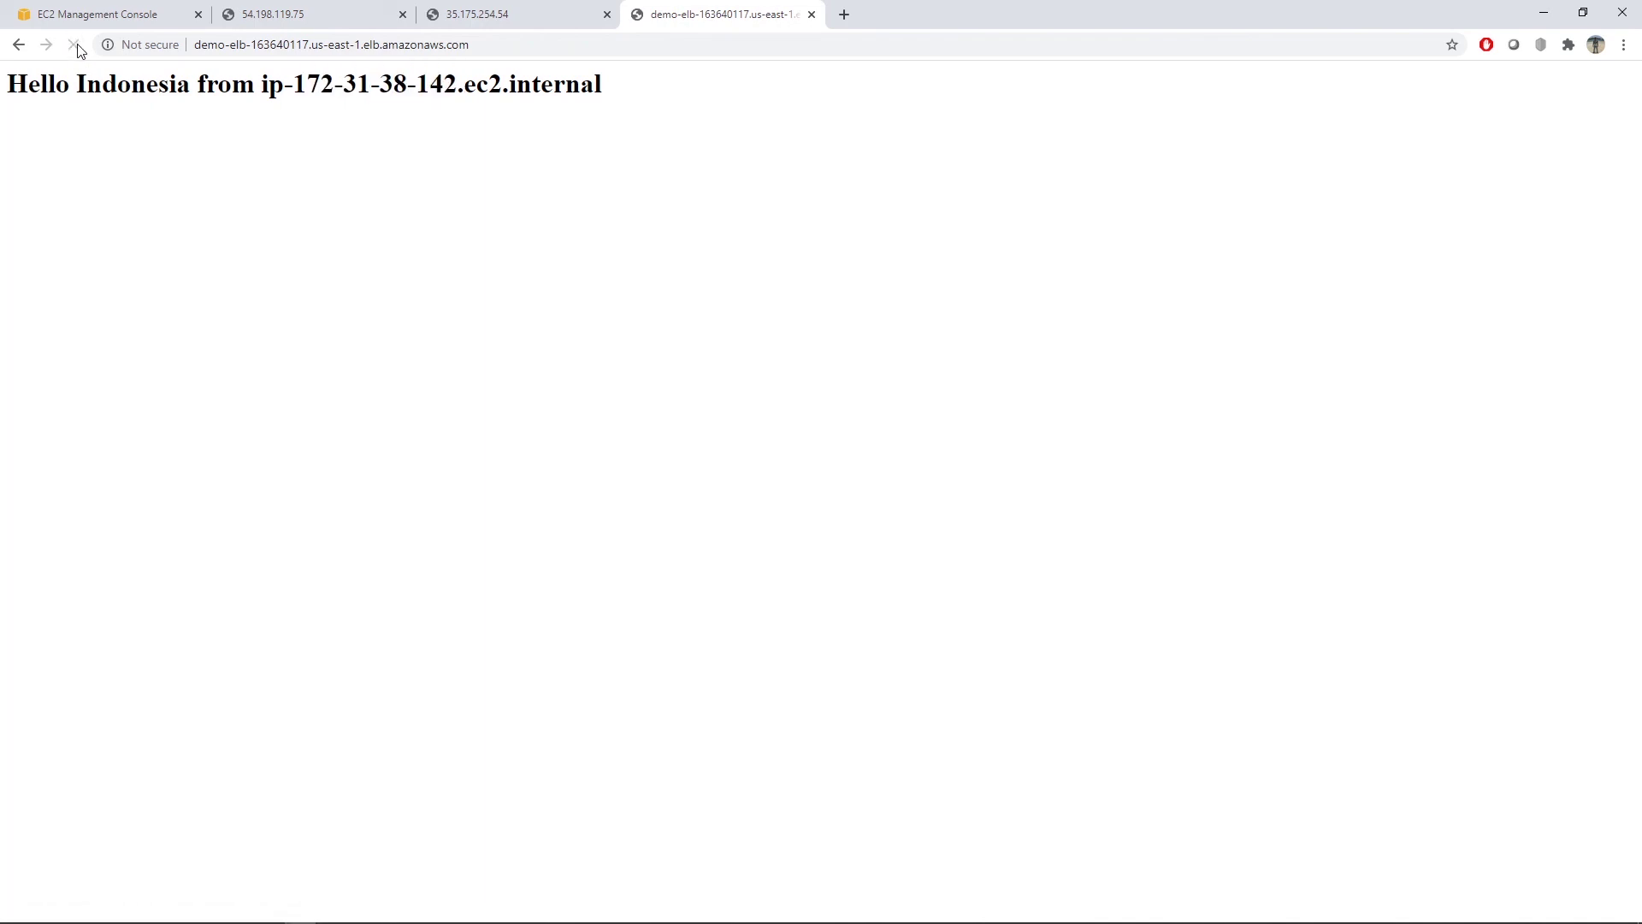
pyautogui.click(75, 45)
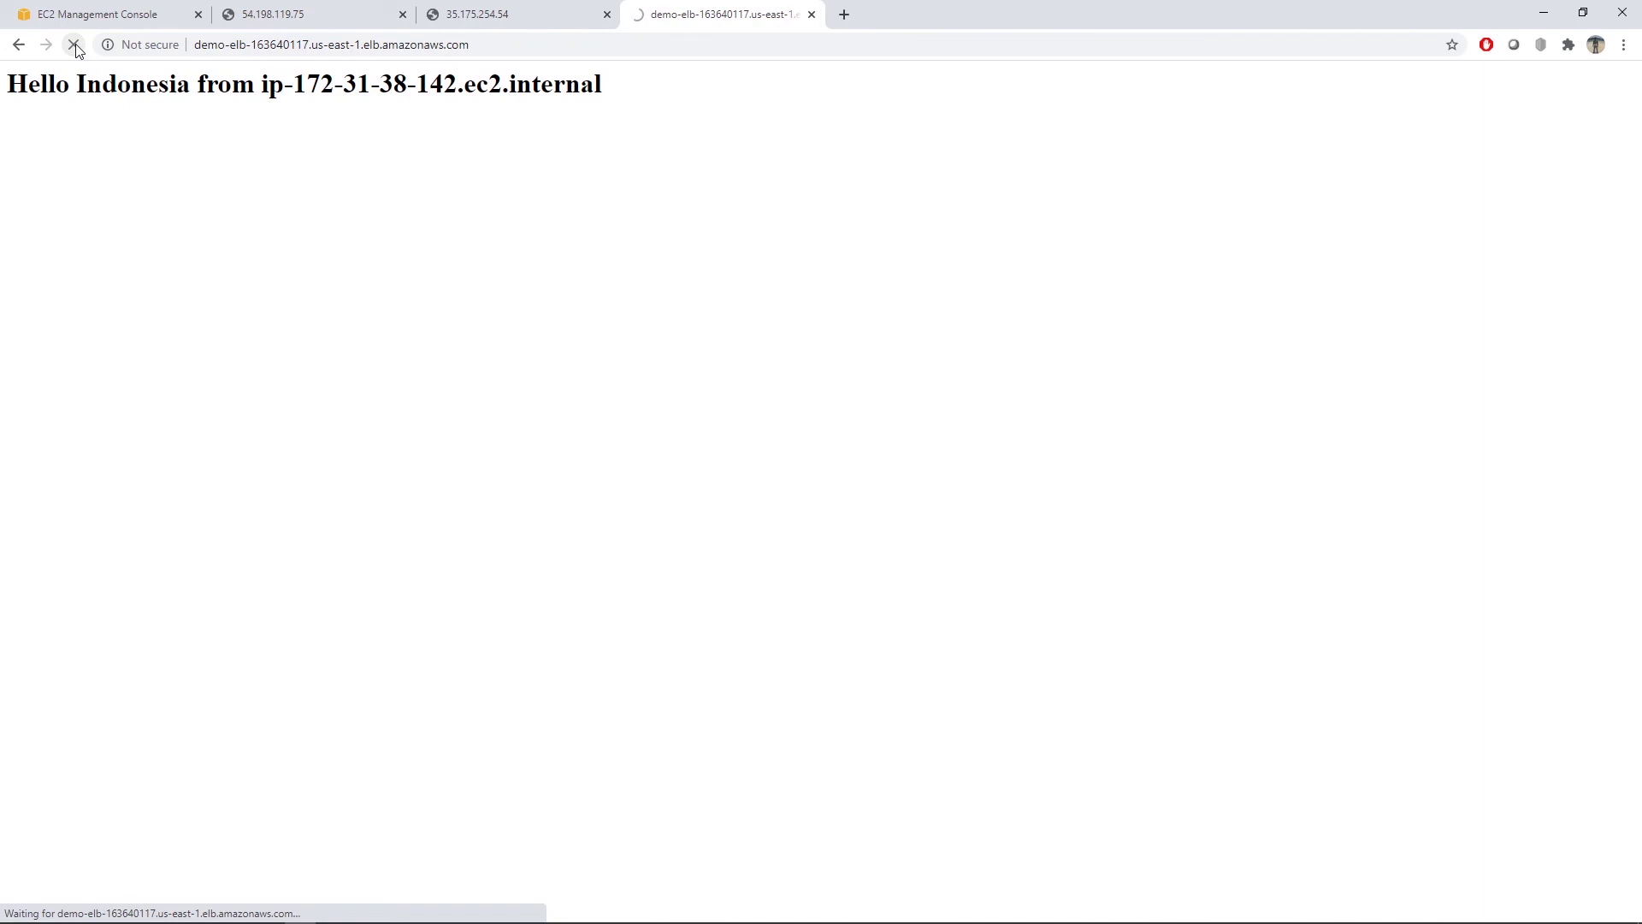
# - Compare the internal IP address in the load balancer page's greeting with the greetings on both instances' own web pages
pyautogui.moveTo(299, 80); pyautogui.dragTo(458, 84)
pyautogui.click(500, 190)
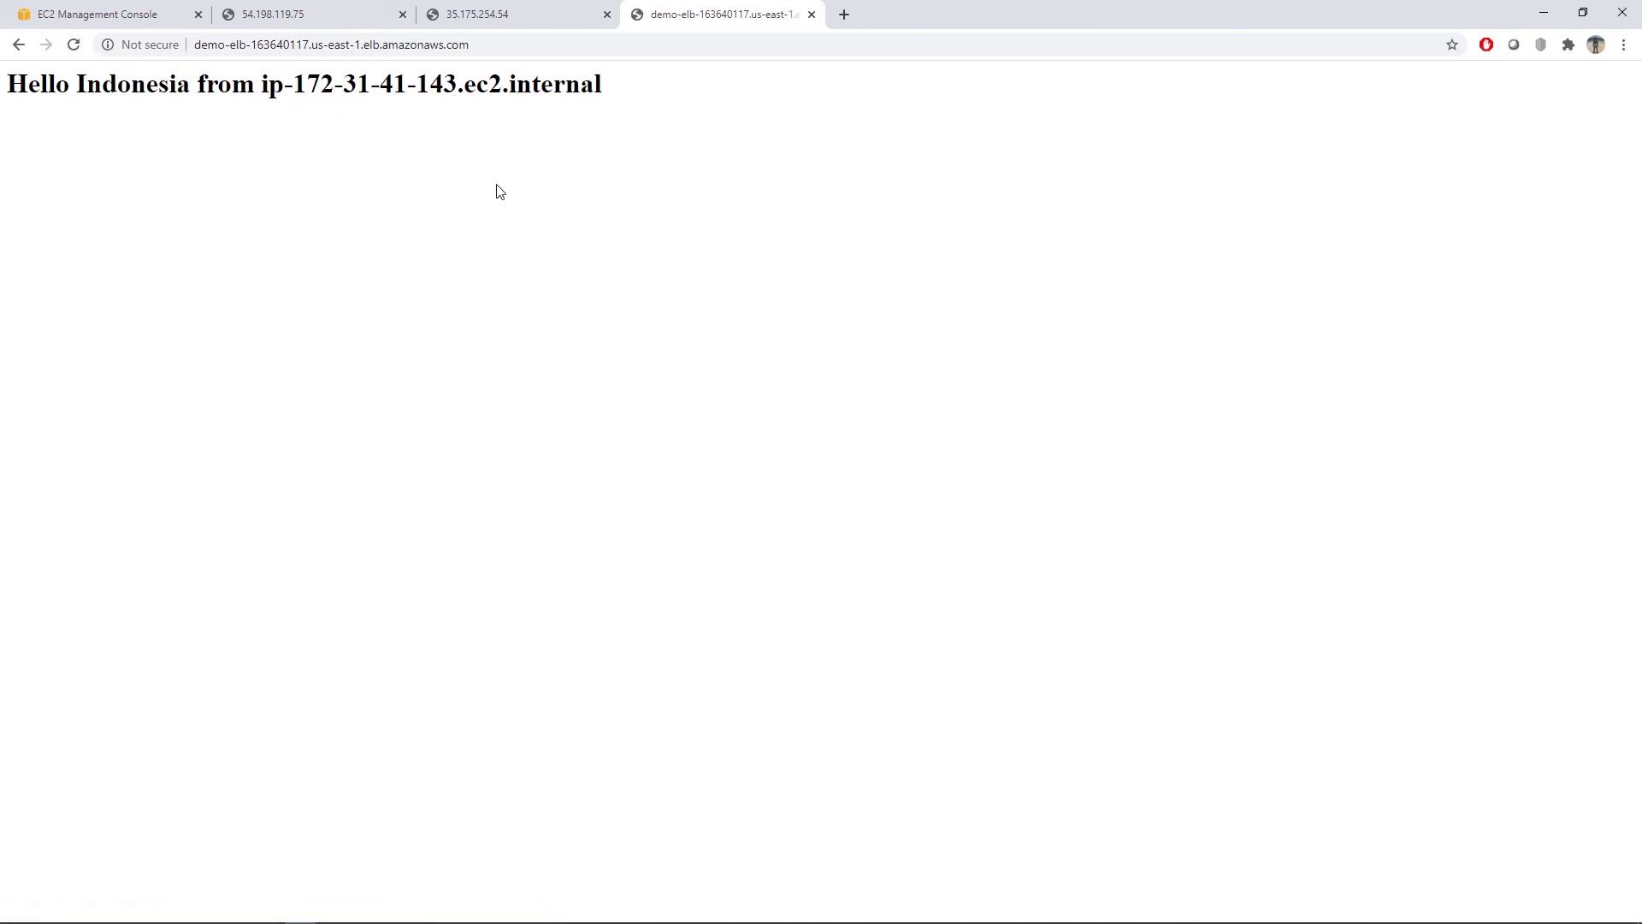
pyautogui.click(326, 11)
pyautogui.click(502, 7)
pyautogui.click(351, 9)
pyautogui.click(476, 9)
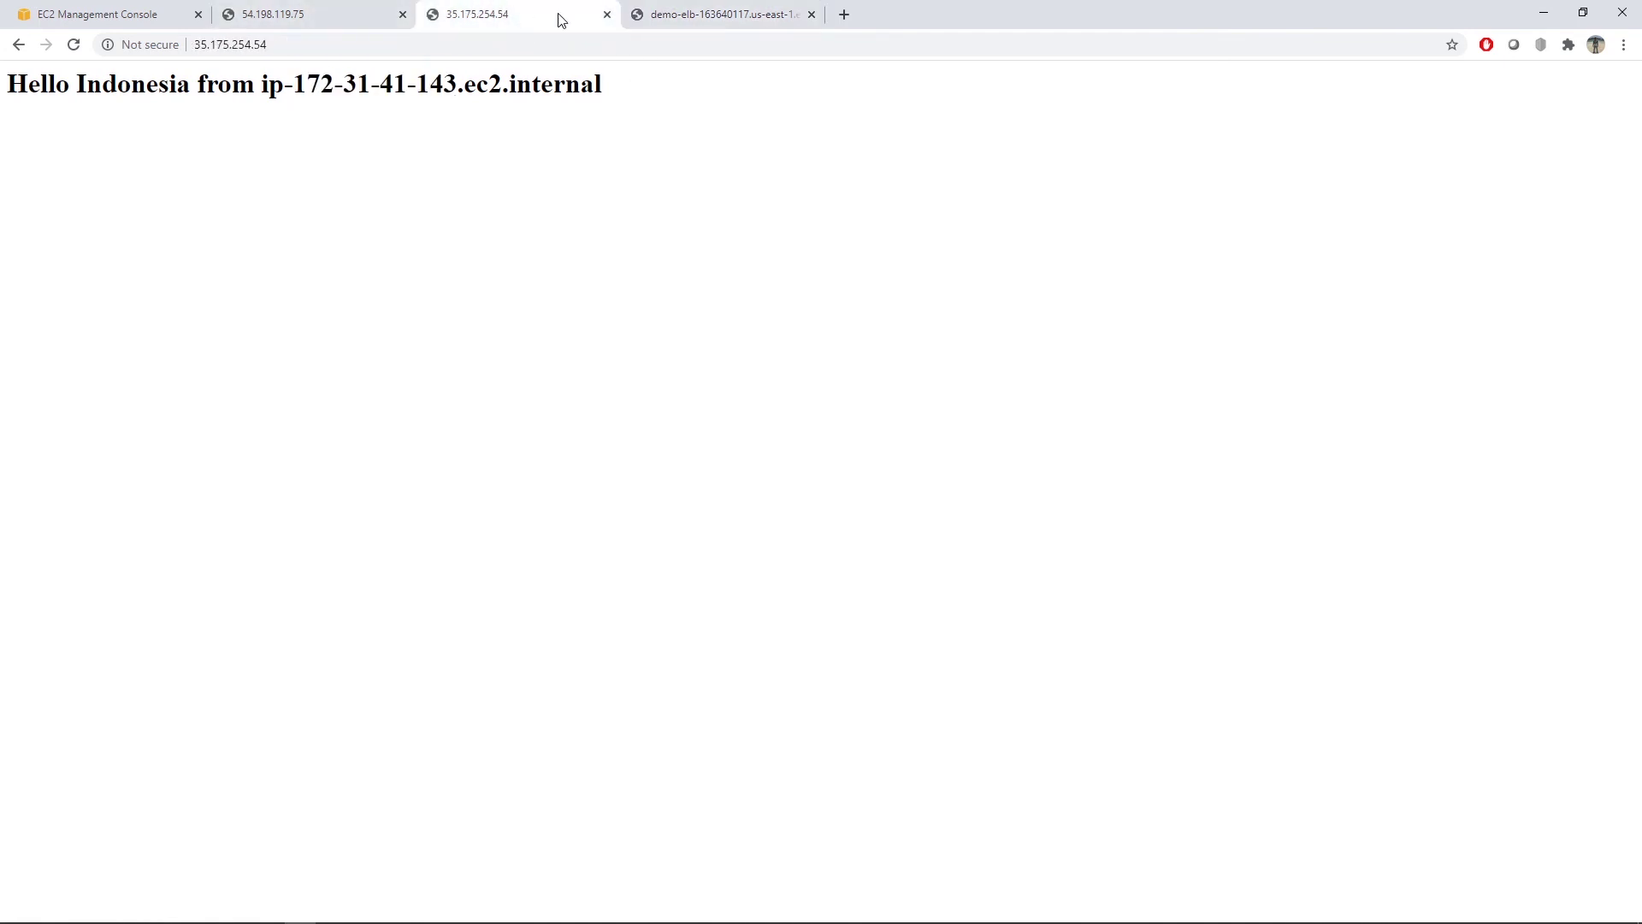
pyautogui.click(696, 14)
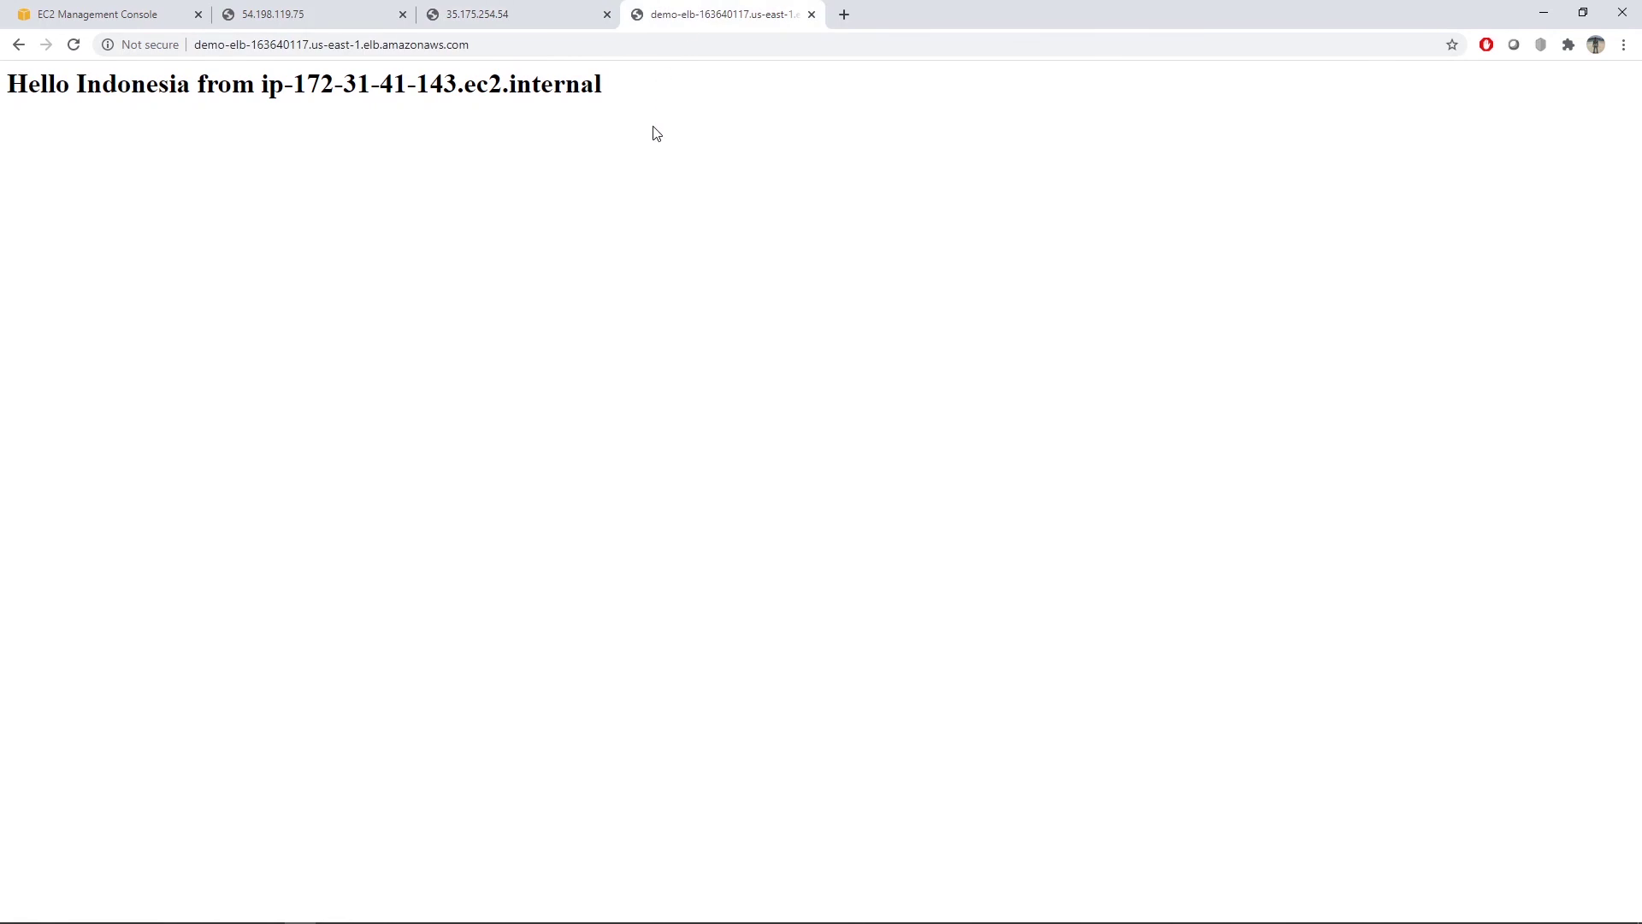
# - Open the EC2 instances list and select the instance with public IP 54.198.119.75 to view its details
pyautogui.click(154, 14)
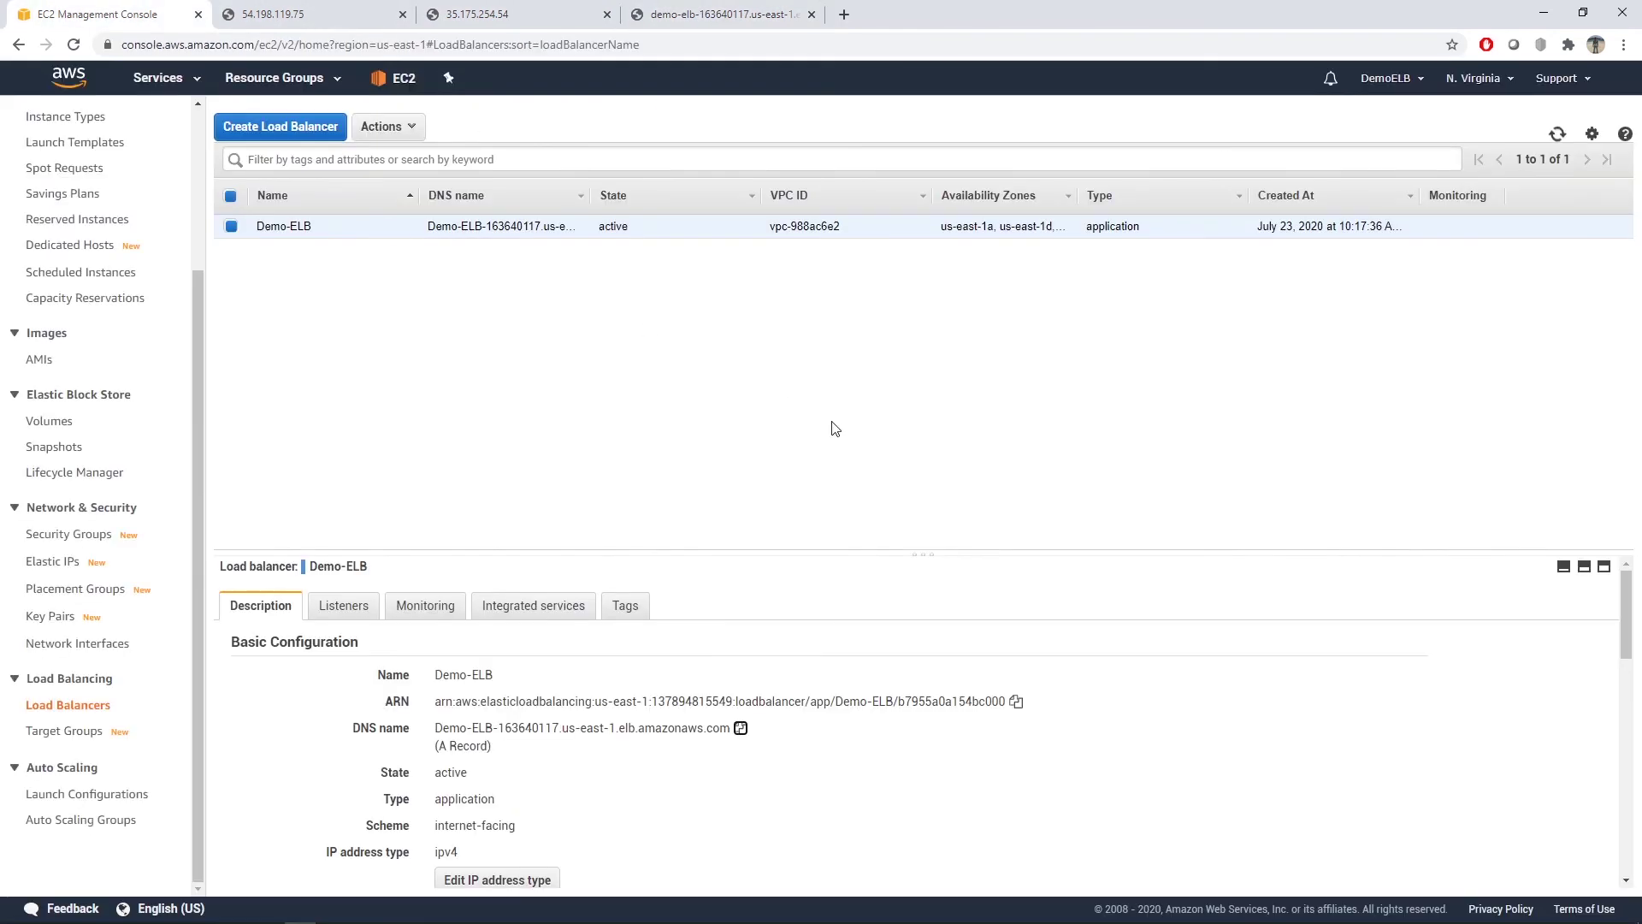
pyautogui.scroll(3, 110, 396)
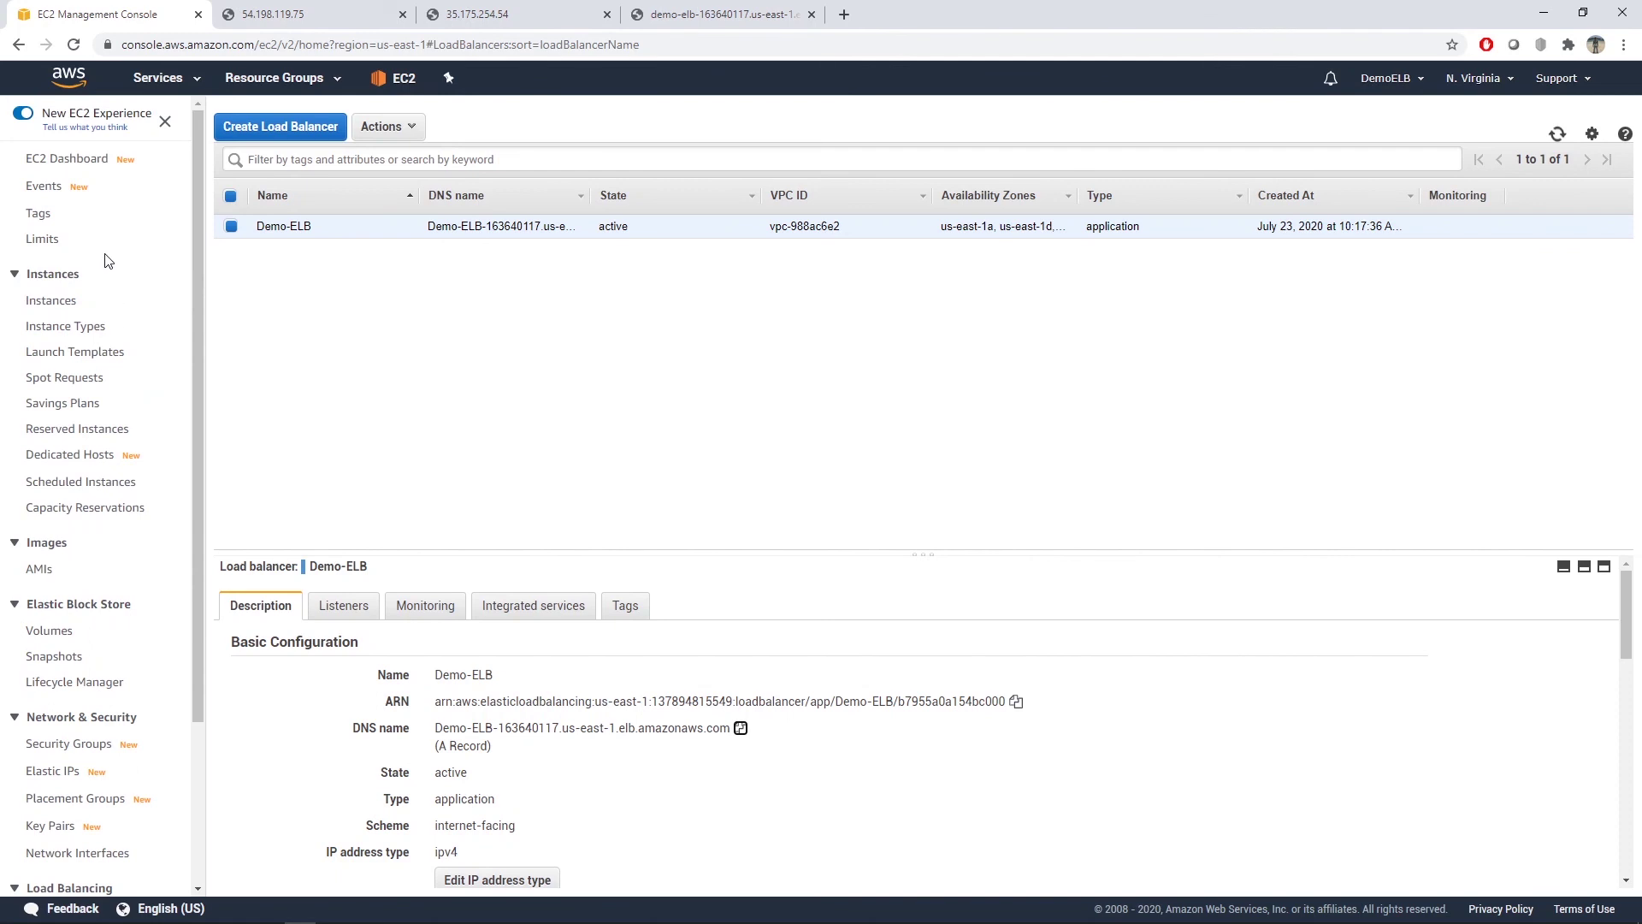
pyautogui.click(64, 310)
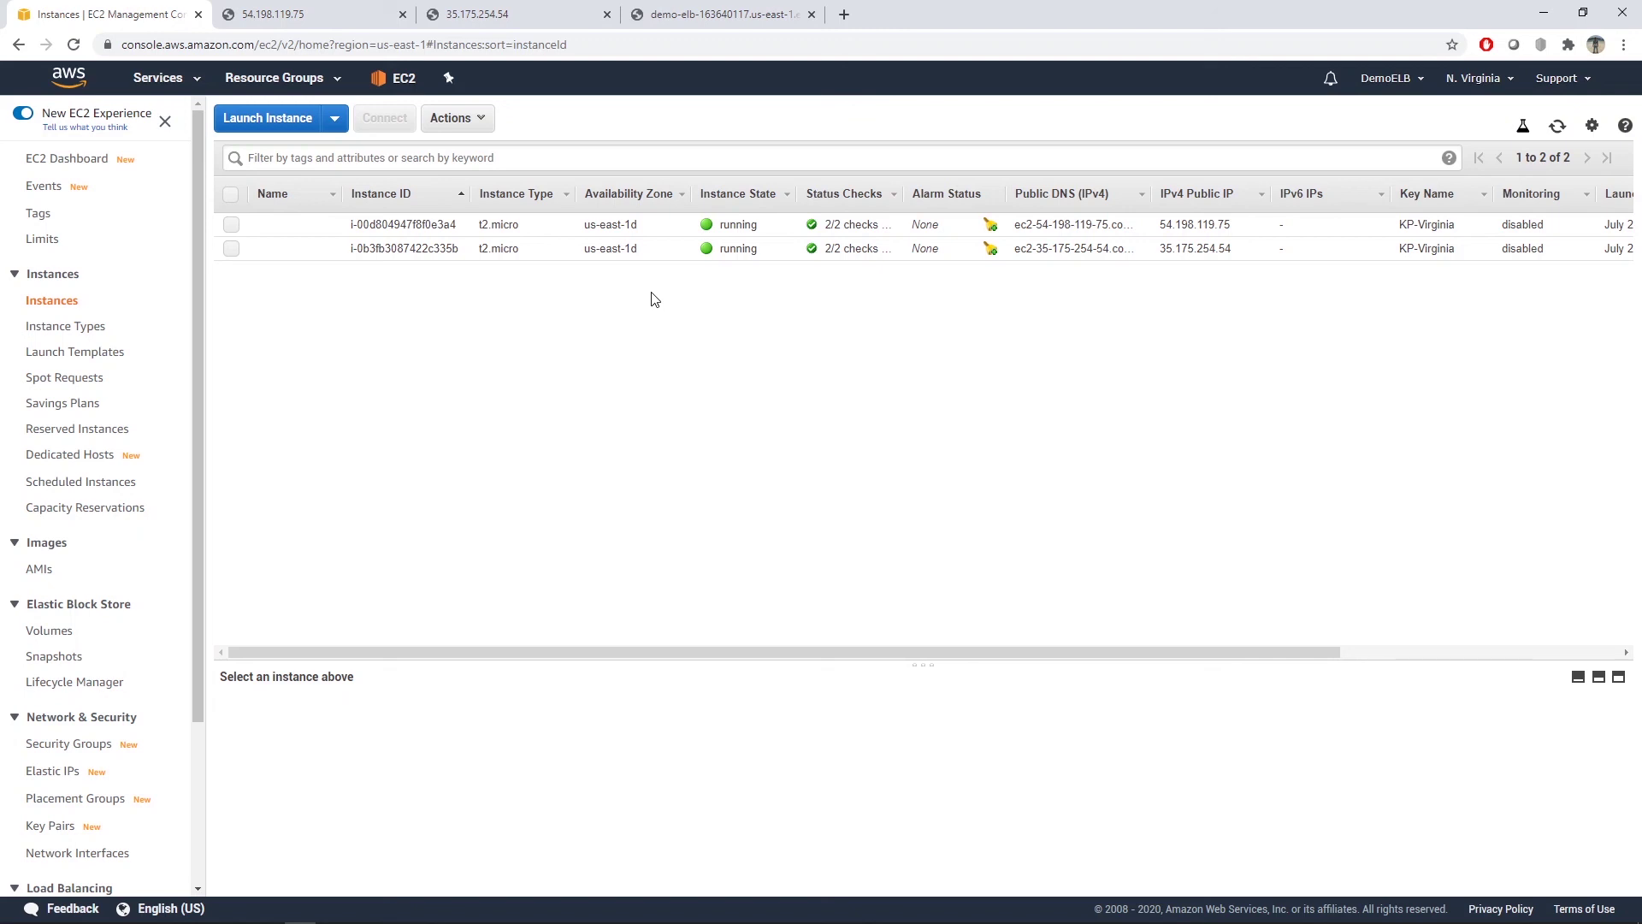
pyautogui.click(636, 227)
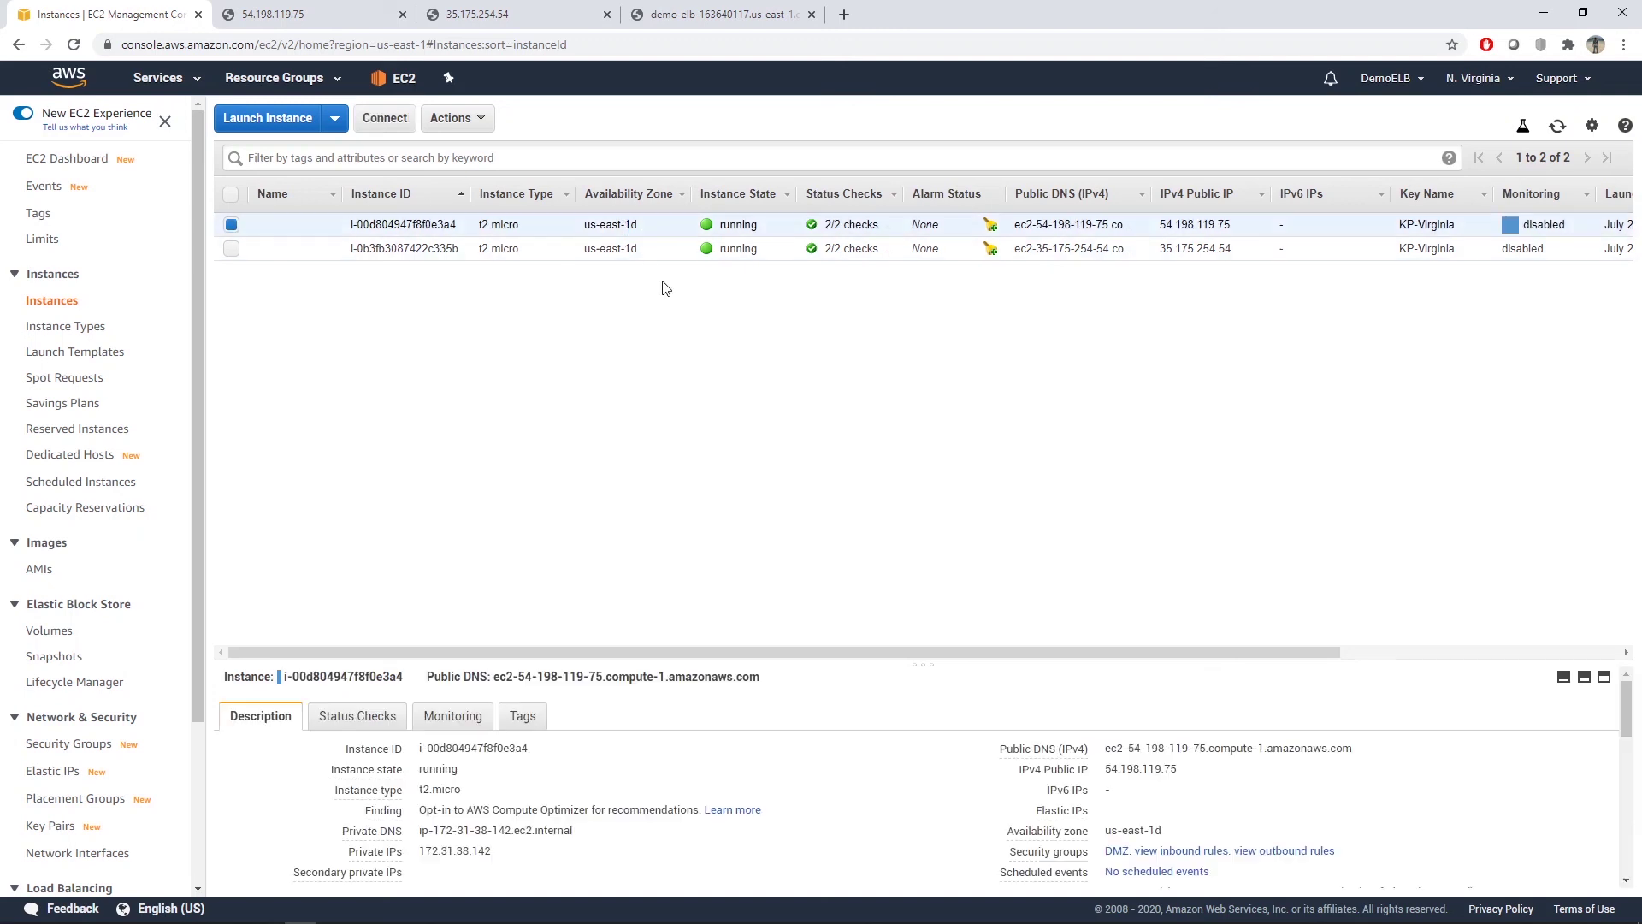